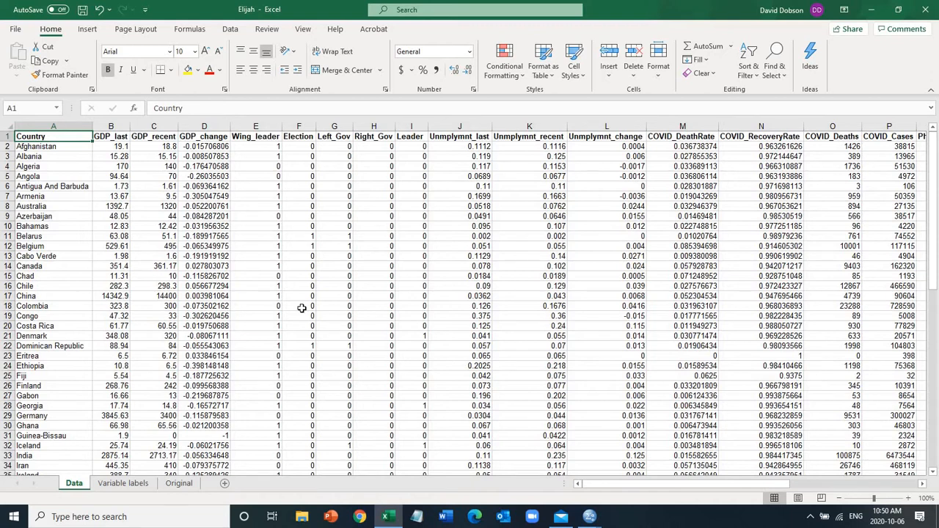
- Examine the variable headers in row 1 of the Data sheet, from Country across to Masks_political, and return to the first column
key("ctrl+Down")
key("ctrl+Up")
key("Right")
key("Right")
key("Right")
key("Right")
key("Right")
key("Right")
key("Right")
key("Right")
key("Right")
key("Right")
key("Right")
key("Right")
key("Right")
key("Right")
key("Right")
key("Right")
key("Right")
key("Right")
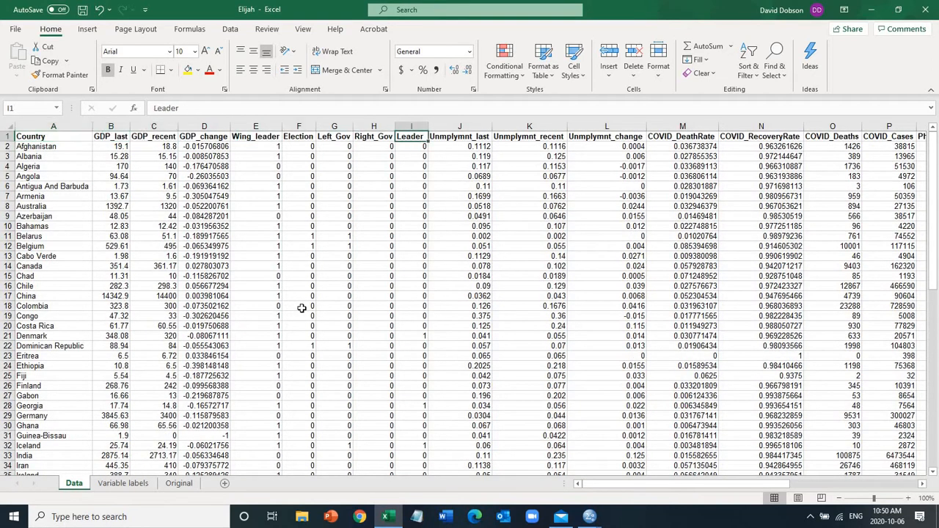
key("Right")
key("Right")
key("Right")
key("Right")
key("Right")
key("Right")
key("Right")
key("Right")
key("Right")
key("Right")
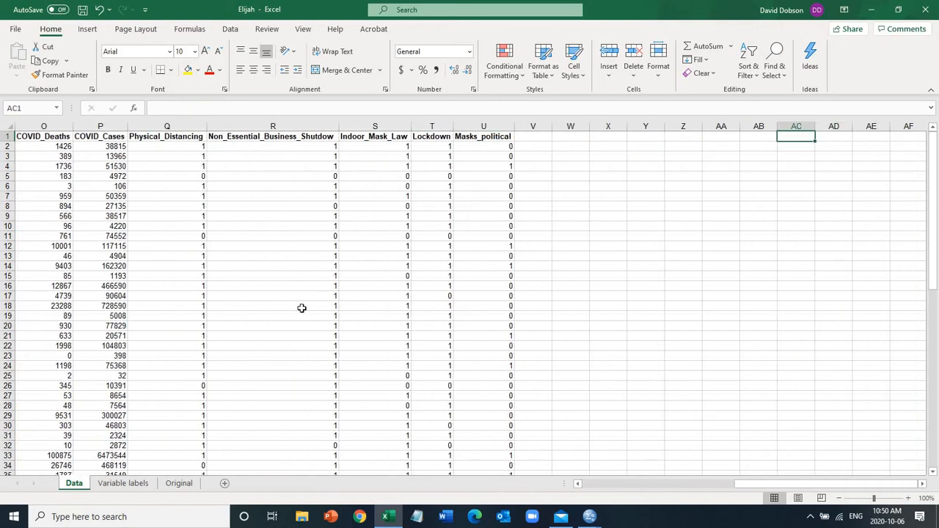
key("Left")
key("Left")
key("Left")
key("Left")
key("Left")
key("Left")
key("Left")
key("Left")
key("Left")
key("Left")
key("Left")
key("Left")
key("Left")
key("Left")
key("Left")
key("Left")
key("Left")
key("Left")
key("Left")
key("Left")
key("ctrl+Left")
- Examine the list of countries down column A of the Data sheet, then return to the Country header in A1
key("Down")
key("Down")
key("Down")
key("Down")
key("Down")
key("Down")
key("Down")
key("Down")
key("Down")
key("Down")
key("Down")
key("Down")
key("Down")
key("Down")
key("Down")
key("Down")
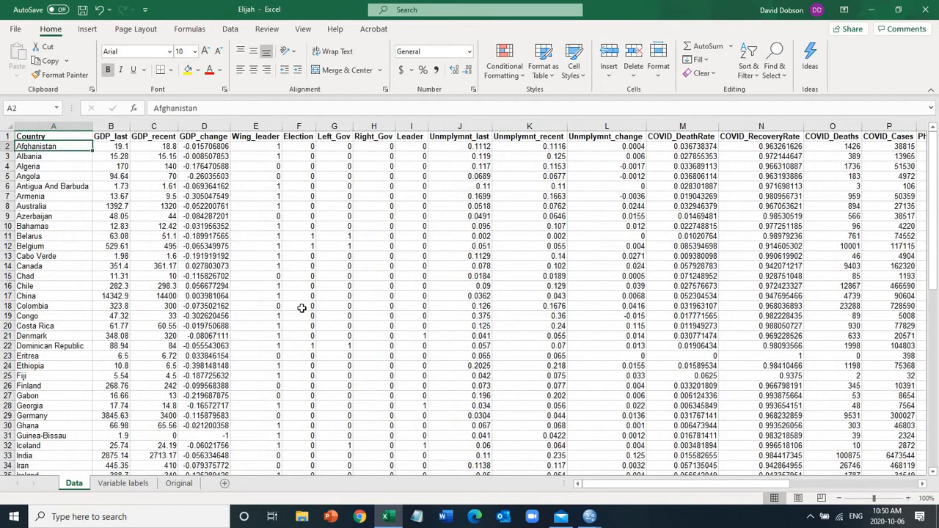
key("Down")
key("Down")
key("Down")
key("Down")
key("Down")
key("Down")
key("Down")
key("Down")
key("Down")
key("Down")
key("Down")
key("Down")
key("Down")
key("Down")
key("Down")
key("Down")
key("Down")
key("Down")
key("Down")
key("Down")
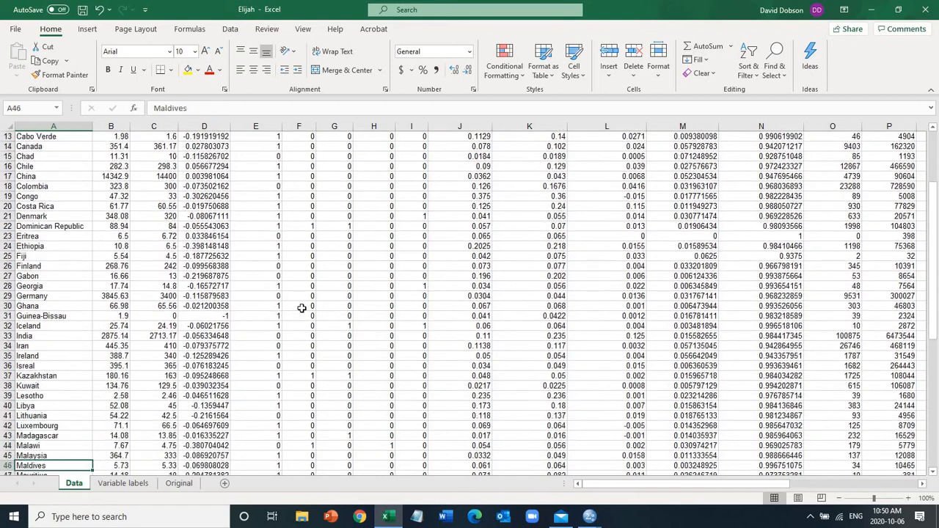
key("Up")
key("Up")
key("Up")
key("Up")
key("Up")
key("Up")
key("Up")
key("Up")
key("Up")
key("Up")
key("Up")
key("Up")
key("Up")
key("Up")
key("Up")
key("Up")
key("Up")
key("Up")
key("Up")
key("Up")
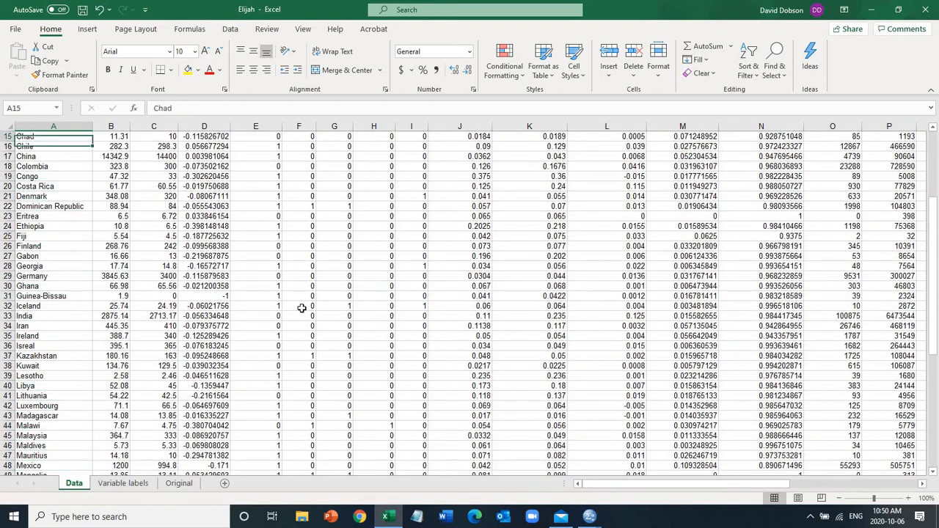
key("Down")
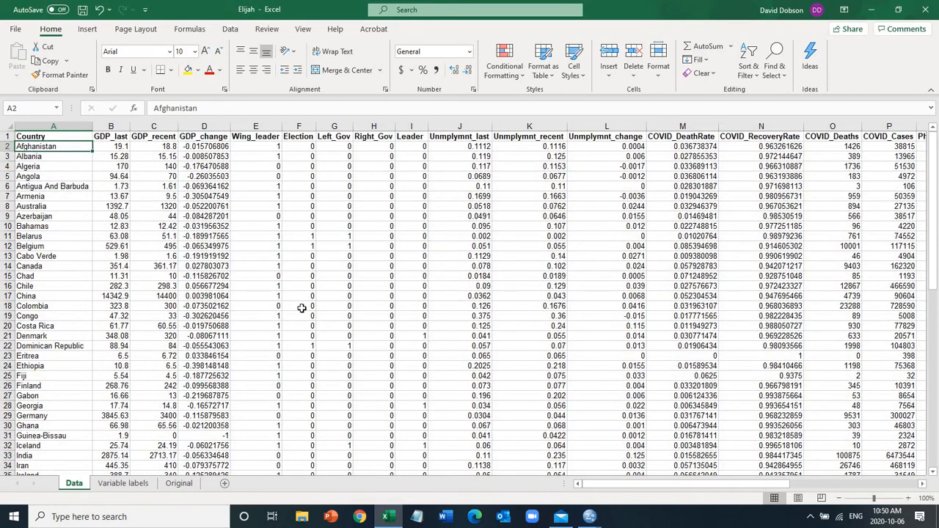
key("Up")
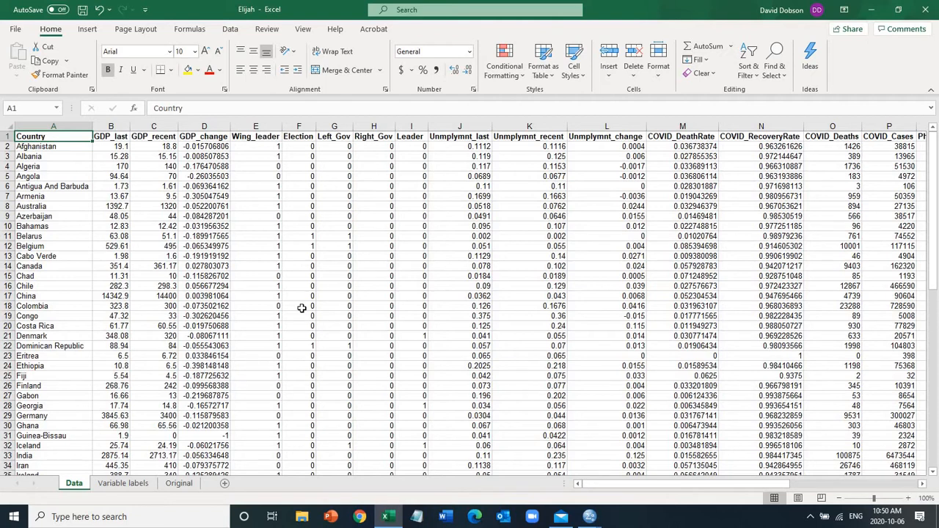
- Review the header names in row 1 from Country through COVID_RecoveryRate and return to cell A1
key("shift+Right")
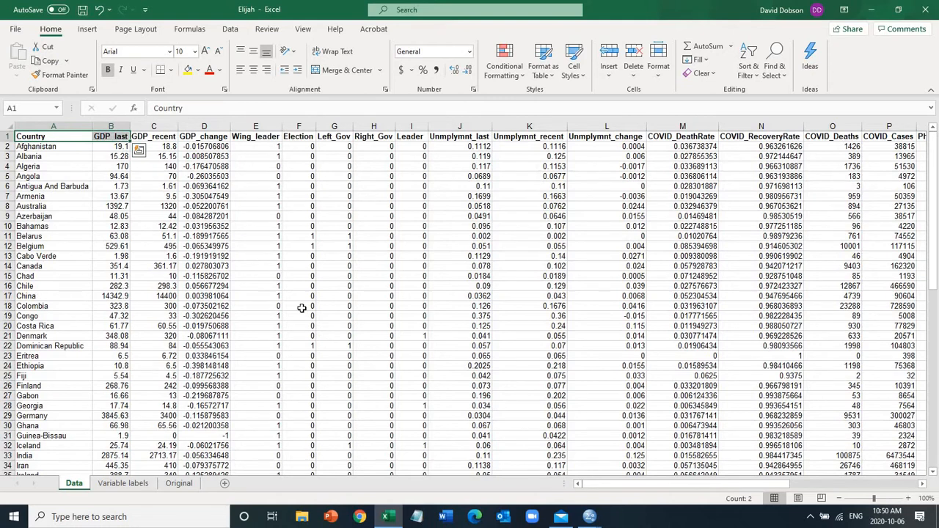
key("Right")
key("Right")
key("Right")
key("Right")
key("Right")
key("Right")
key("Right")
key("Right")
key("Right")
key("Right")
key("Right")
key("Right")
key("Right")
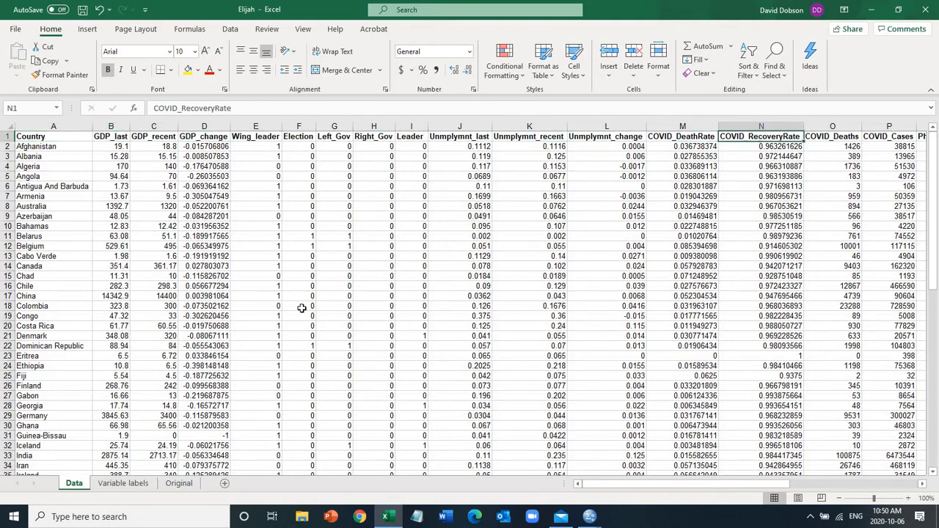
key("ctrl+Home")
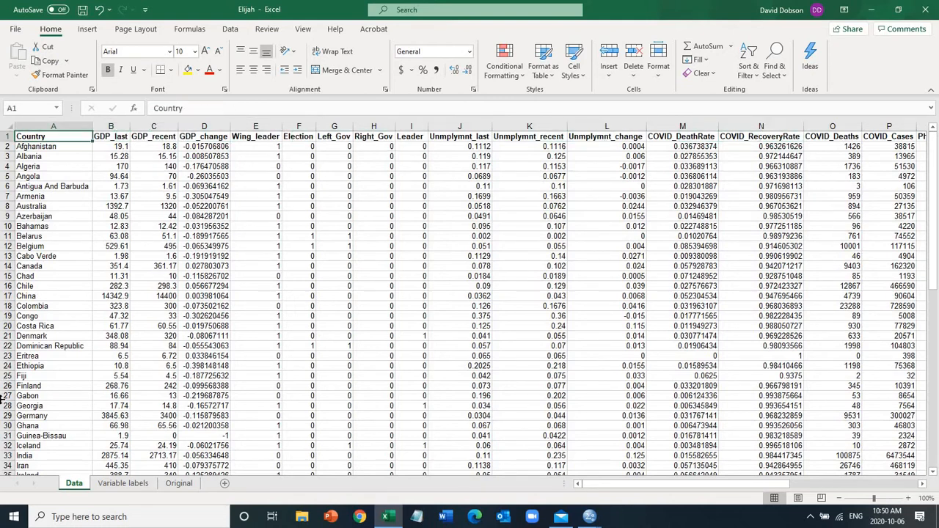
- Compare the variable names on the Variable labels sheet with the Data sheet's headers, and check the label given for Country
left_click(121, 483)
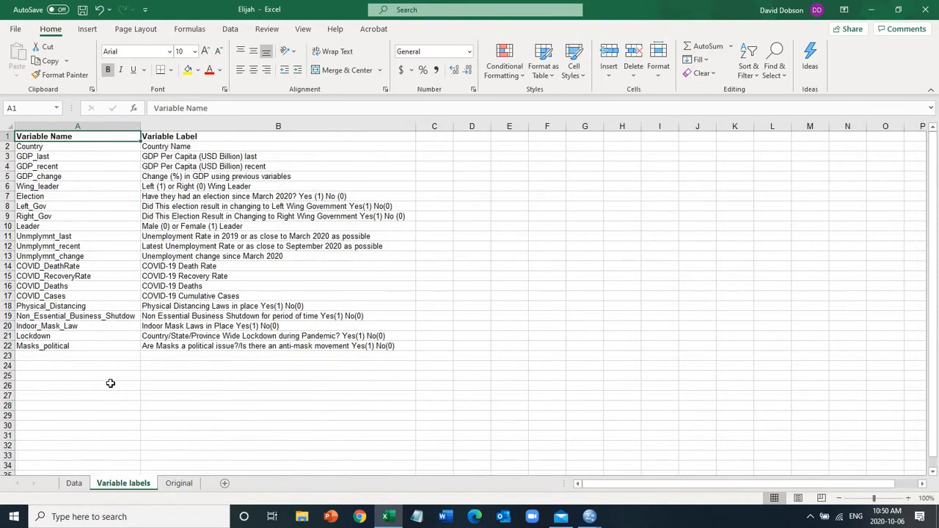
left_click(49, 147)
key("Up")
left_click(74, 484)
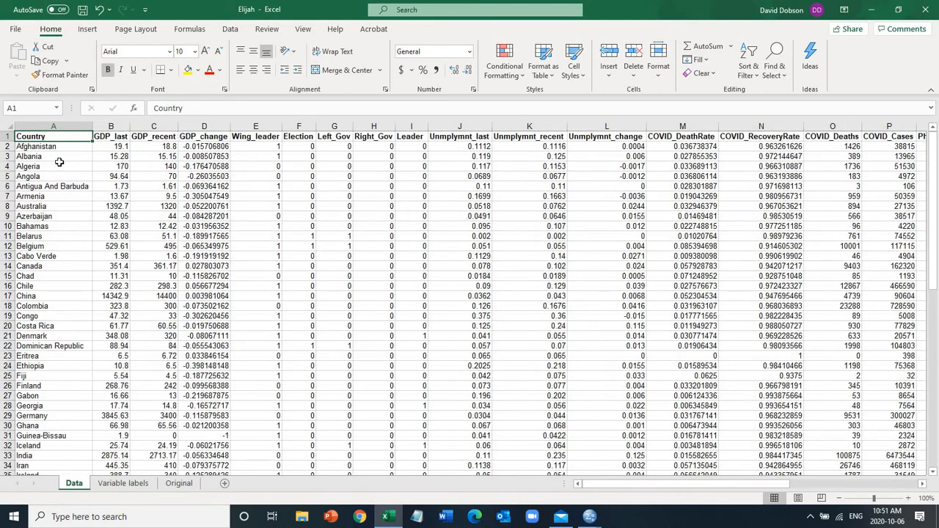
left_click(111, 486)
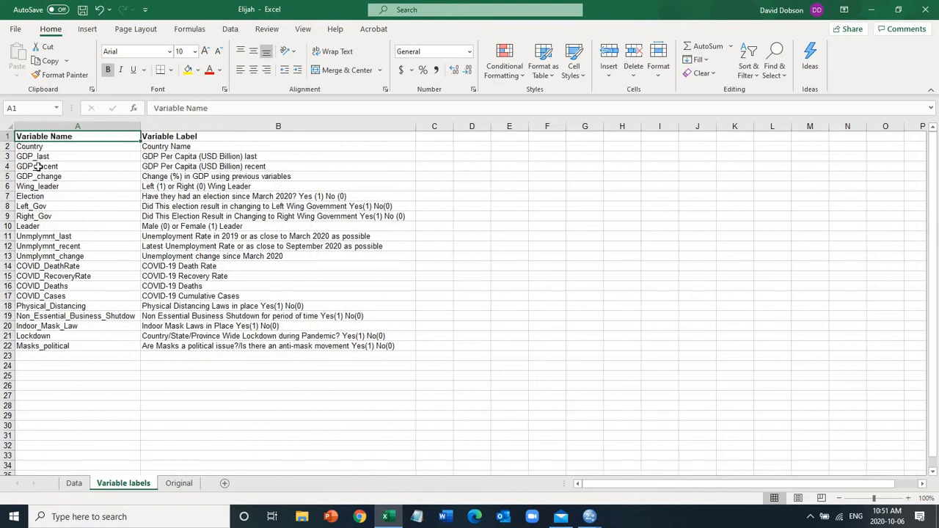
left_click(40, 154)
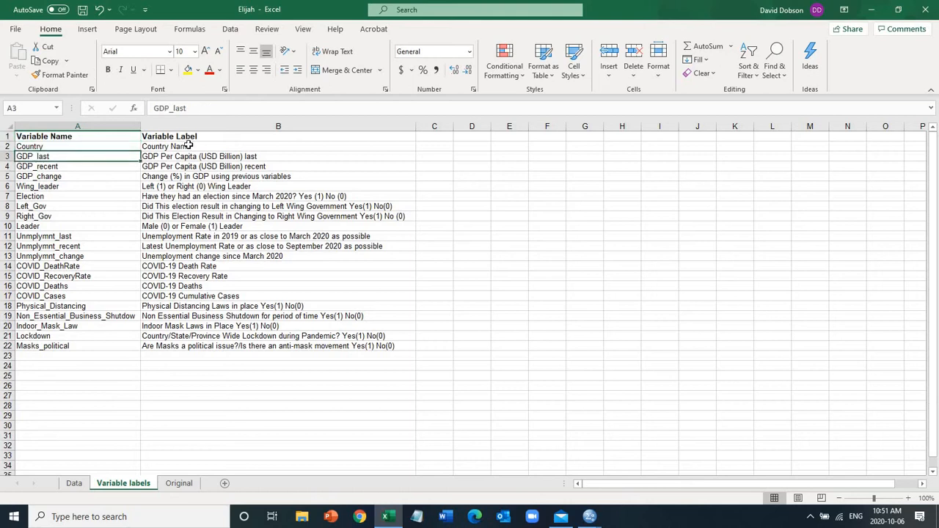
left_click(189, 146)
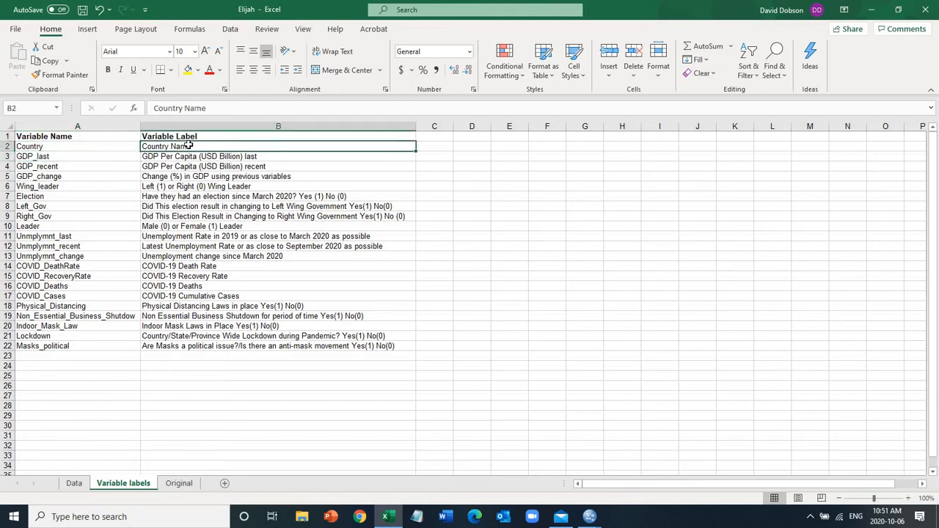
- Check the GDP_last header on the Data sheet against its description on the Variable labels sheet, and return to Data
left_click(75, 484)
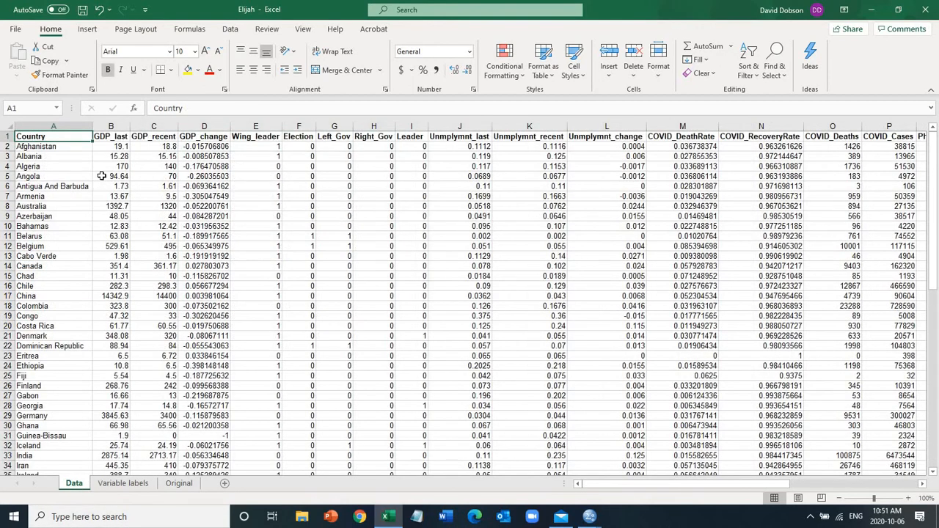
left_click(113, 138)
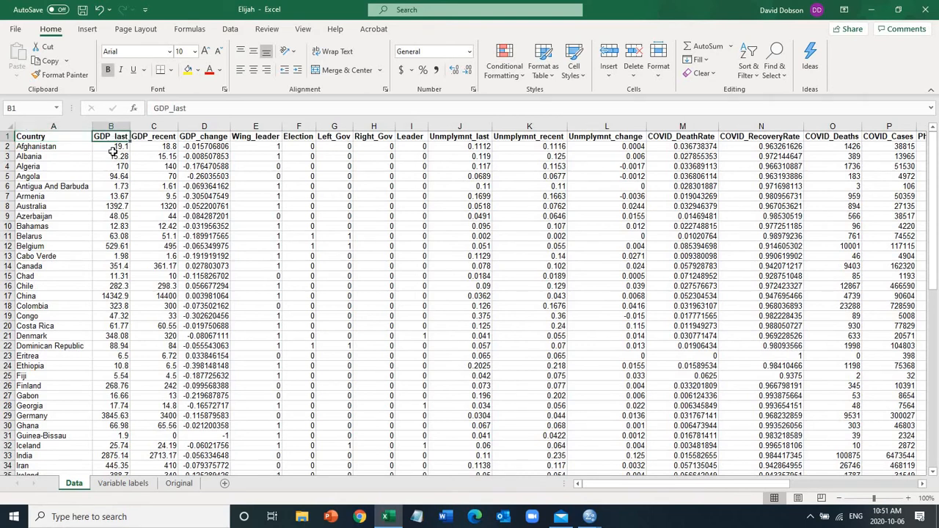
left_click(122, 483)
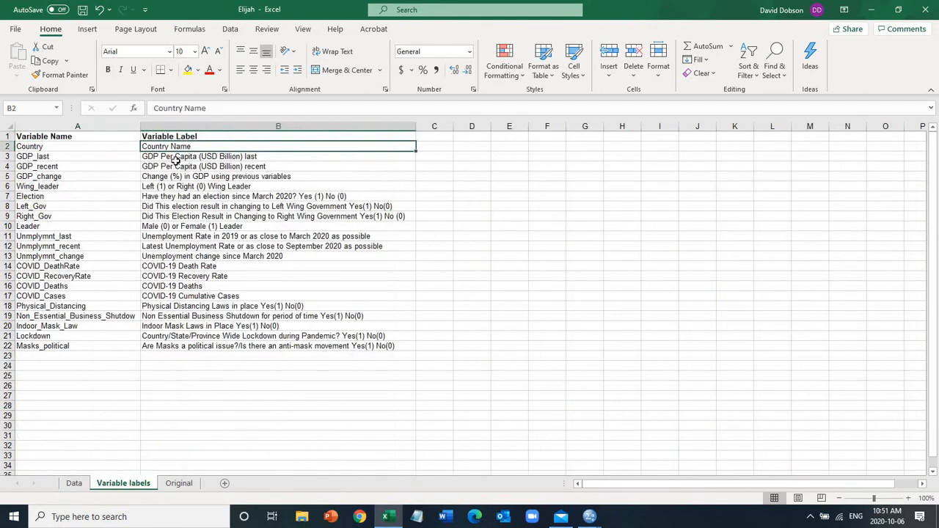
left_click(176, 158)
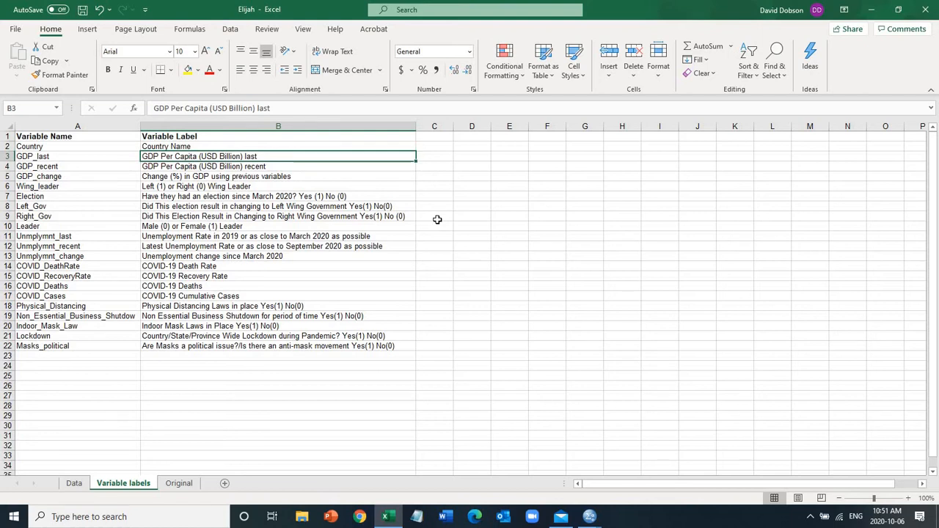
left_click(76, 484)
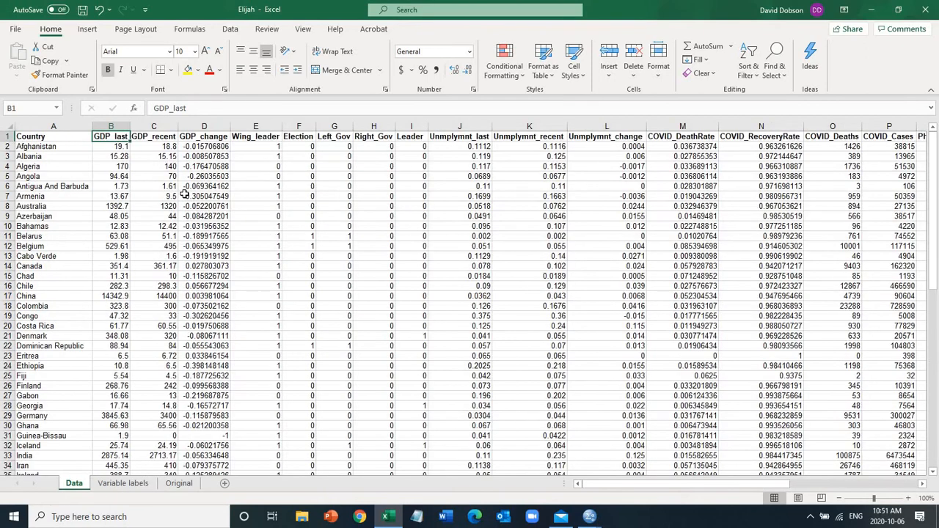
- Walk through the Data sheet's short variable names in row 1, from Country past the GDP, government and leader columns to the unemployment variables
key("Left")
key("Right")
key("Left")
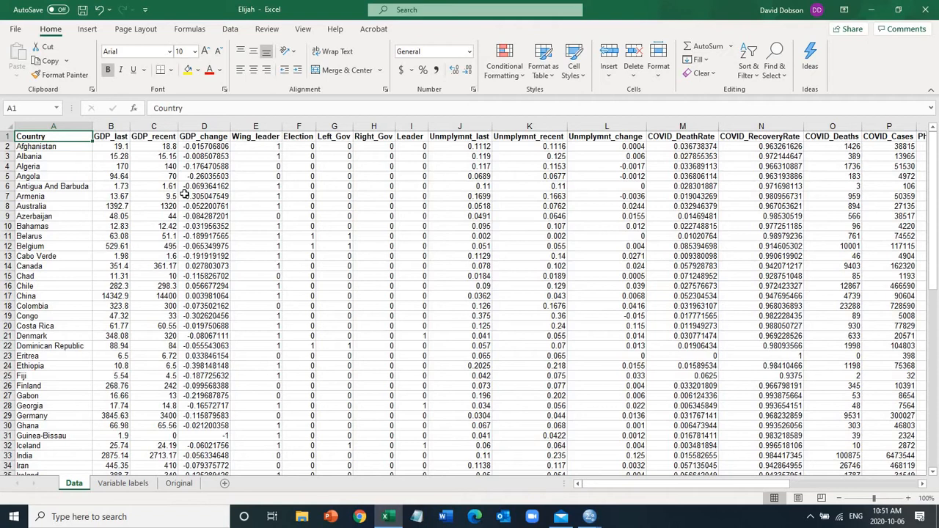
key("Right")
key("Right")
key("Right")
key("Right")
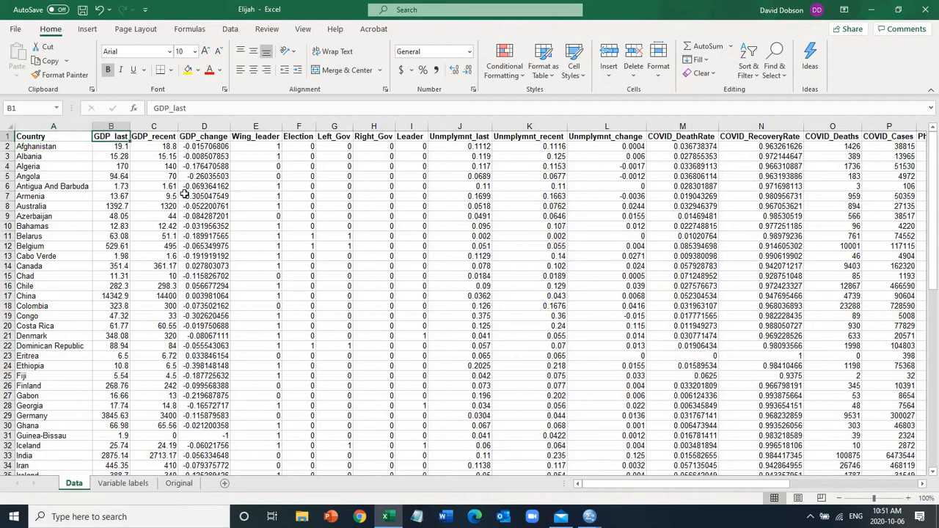
key("Right")
key("Right")
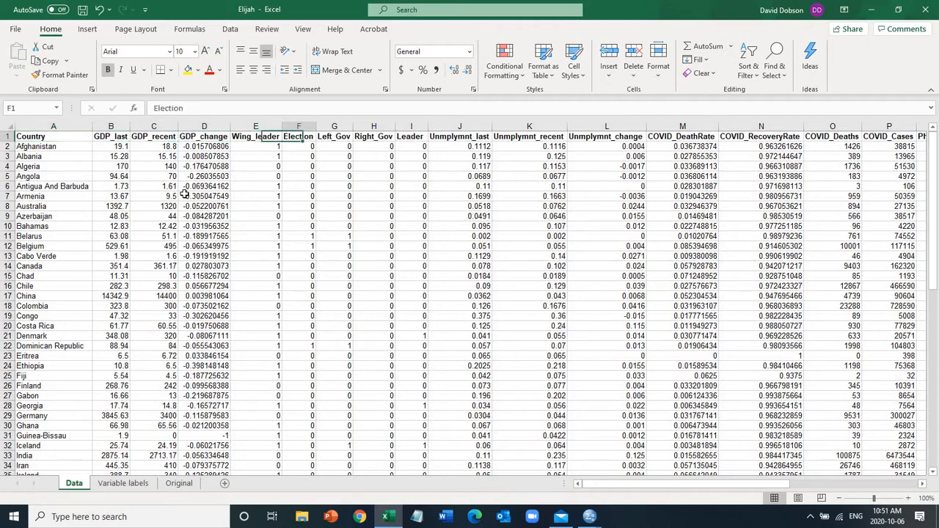
key("Right")
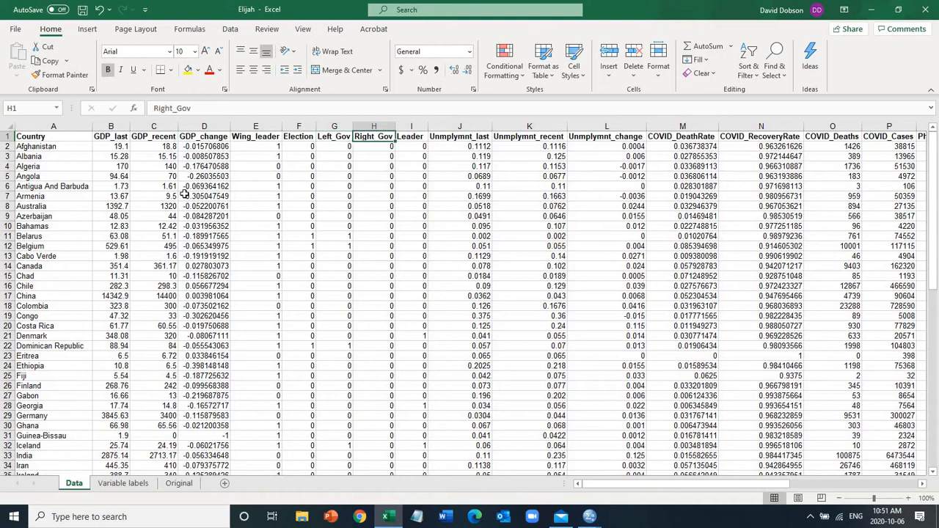
key("Right")
key("Right")
key("Right")
key("Right")
key("Right")
key("Right")
key("Right")
key("Right")
key("Right")
key("Right")
key("Right")
key("Right")
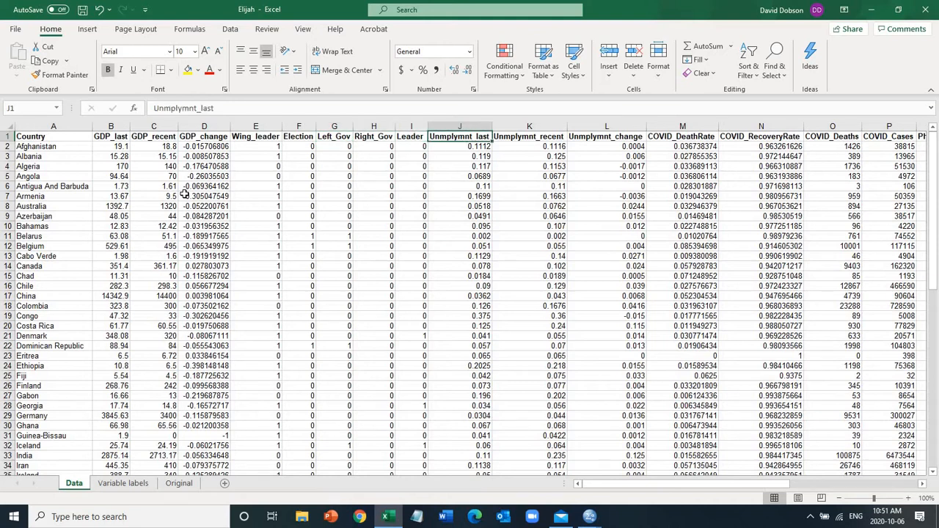
- Go back along the Data sheet's header row from Unmplymnt_last to Country in cell A1
key("Left")
key("Left")
key("Left")
key("Left")
key("Left")
key("Left")
key("Left")
key("Left")
key("Left")
key("Left")
key("Left")
key("Left")
key("Left")
key("Left")
key("Left")
key("Left")
key("Left")
key("Left")
key("Left")
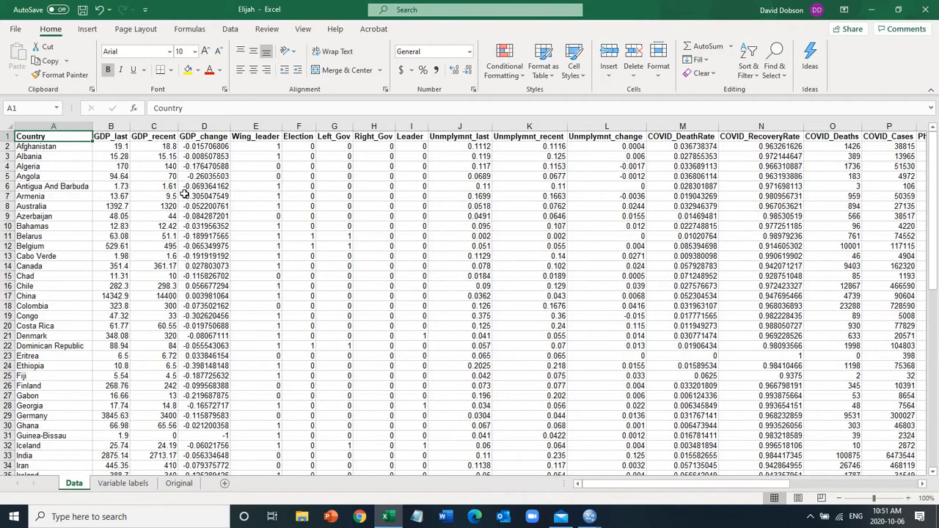
- Walk through the Variable Name column on the Variable labels sheet, down the list from Country and back up
left_click(125, 484)
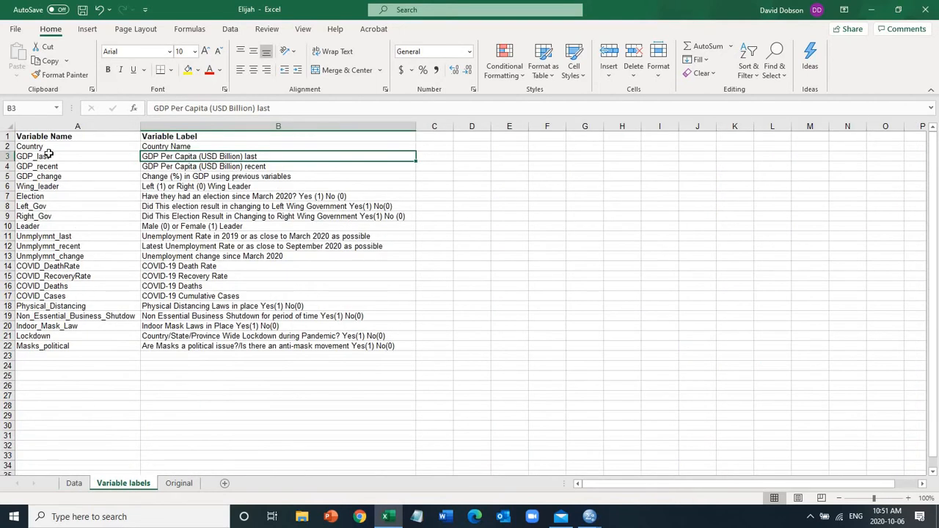
left_click(48, 155)
key("Up")
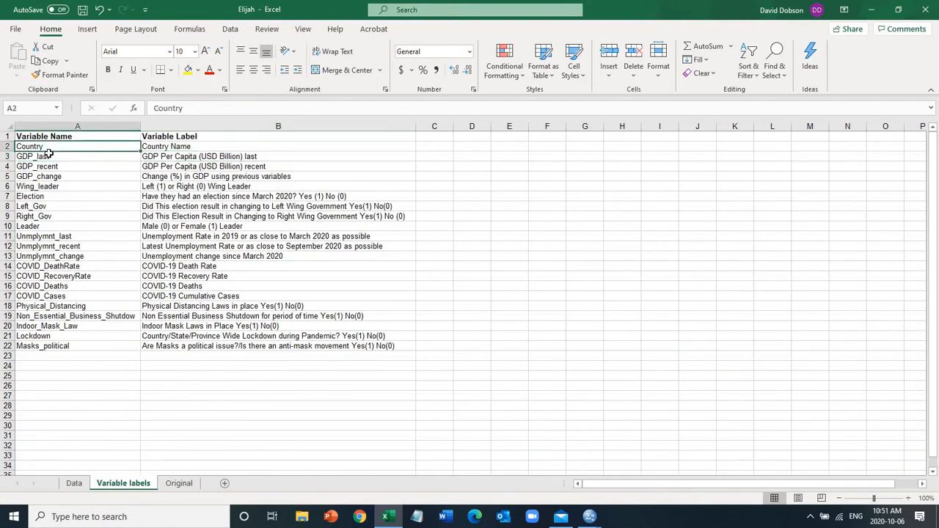
key("Down")
key("Down")
key("Down")
key("Down")
key("Down")
key("Down")
key("Down")
key("Down")
key("Down")
key("Down")
key("Down")
key("Down")
key("Down")
key("Down")
key("Down")
key("Down")
key("Down")
key("Down")
key("Down")
key("Down")
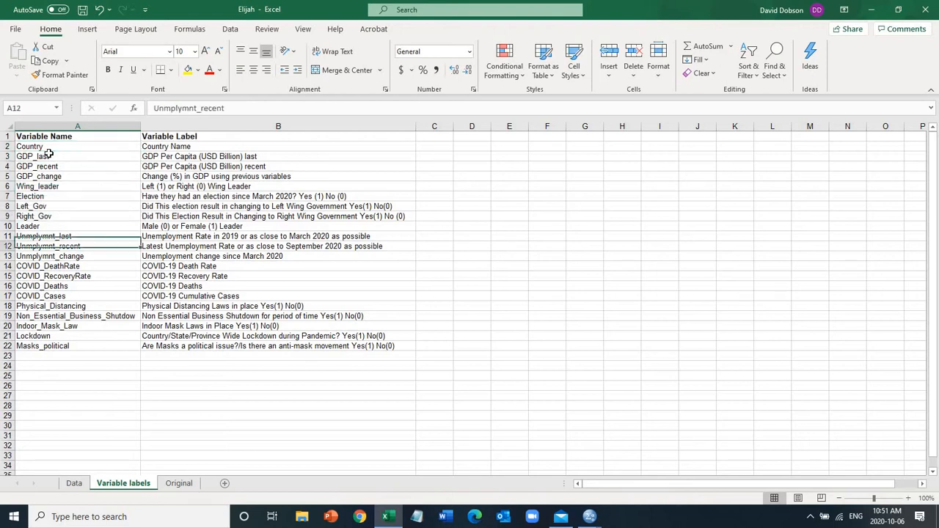
key("Up")
key("Up")
key("Up")
key("Up")
key("Up")
key("Up")
key("Up")
key("Up")
key("Up")
key("Up")
key("Up")
key("Up")
key("Up")
key("Up")
key("Up")
key("Up")
key("Up")
key("Up")
key("Up")
key("Up")
key("Up")
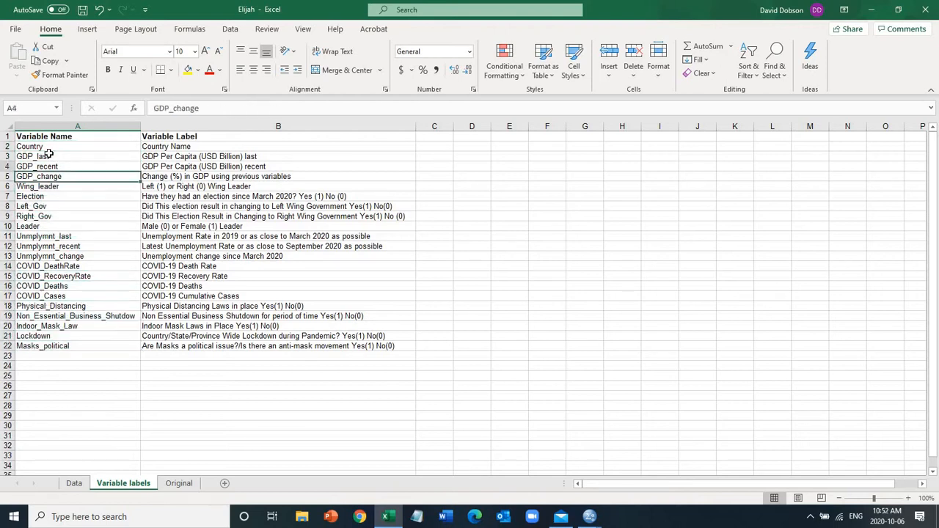
- Check the Variable Label entry for Country, and return to the Variable Name header in A1
key("Down")
key("Right")
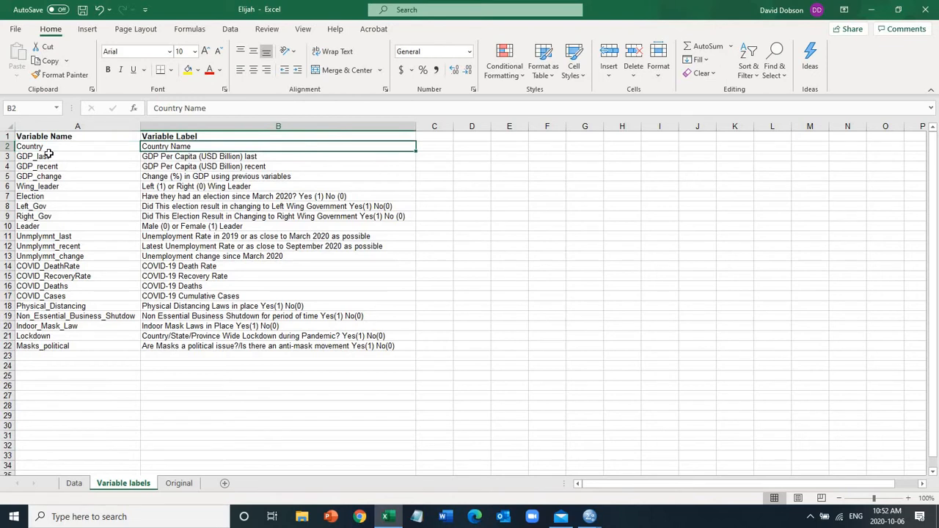
key("Down")
key("Up")
key("Up")
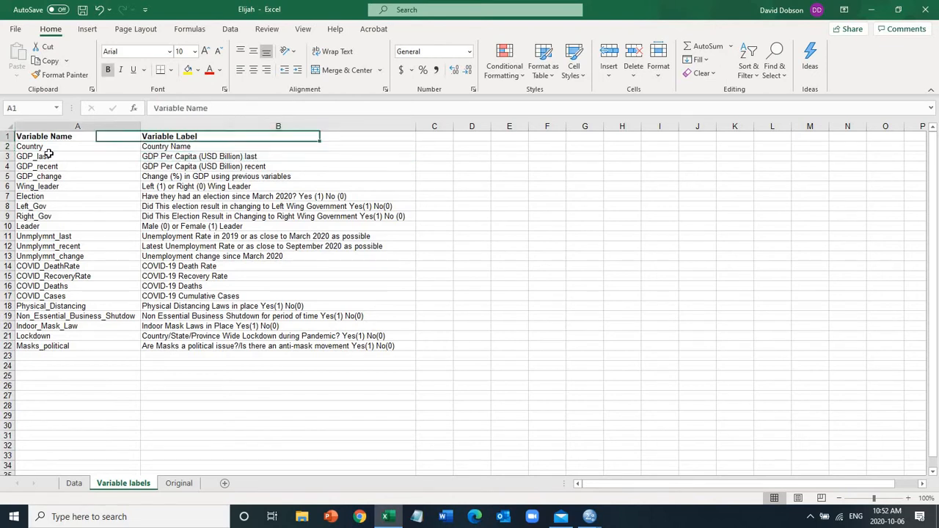
key("Left")
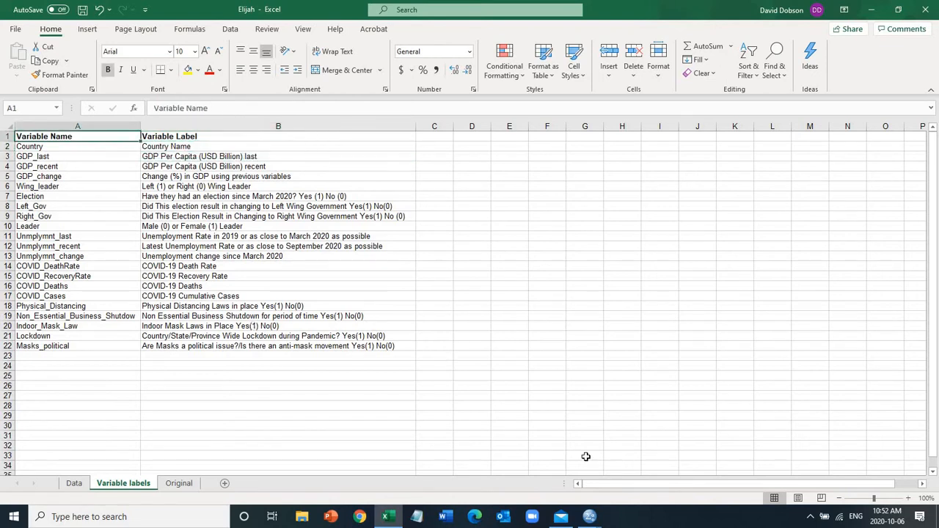
- Switch to the empty SPSS Data Editor, compare its Data View and Variable View, and end in Data View
mouse_move(589, 516)
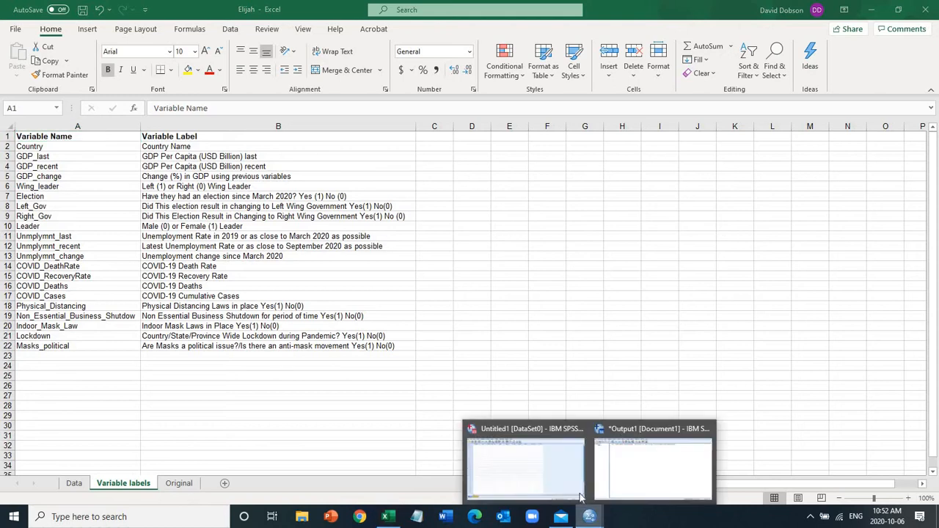
left_click(523, 469)
left_click(522, 468)
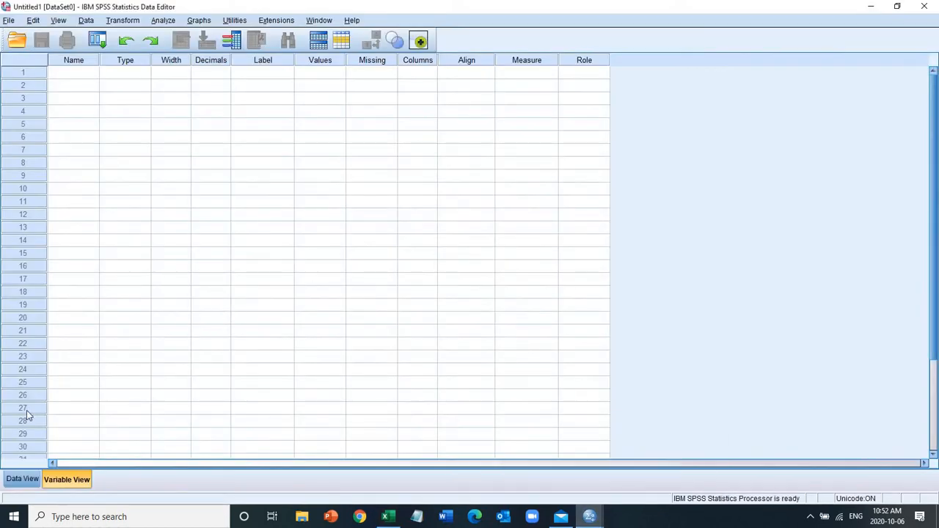
left_click(20, 478)
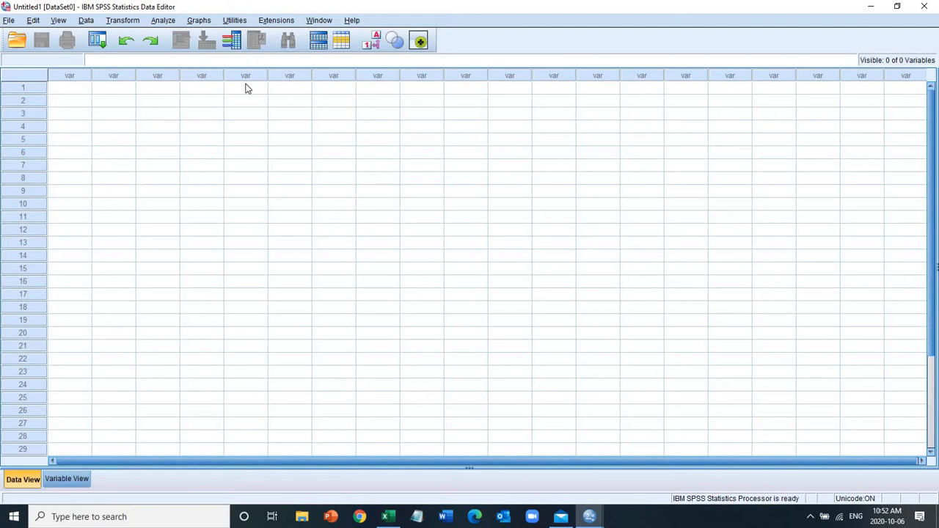
left_click(68, 479)
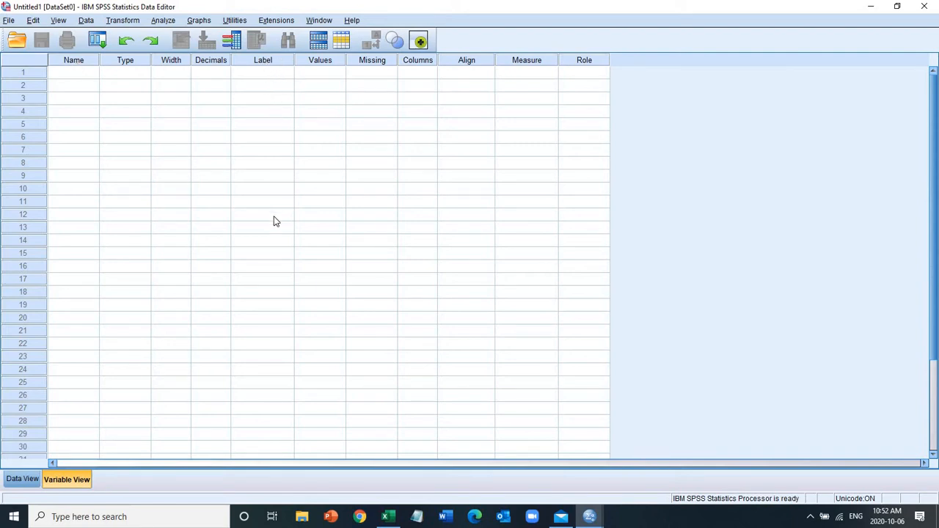
left_click(22, 482)
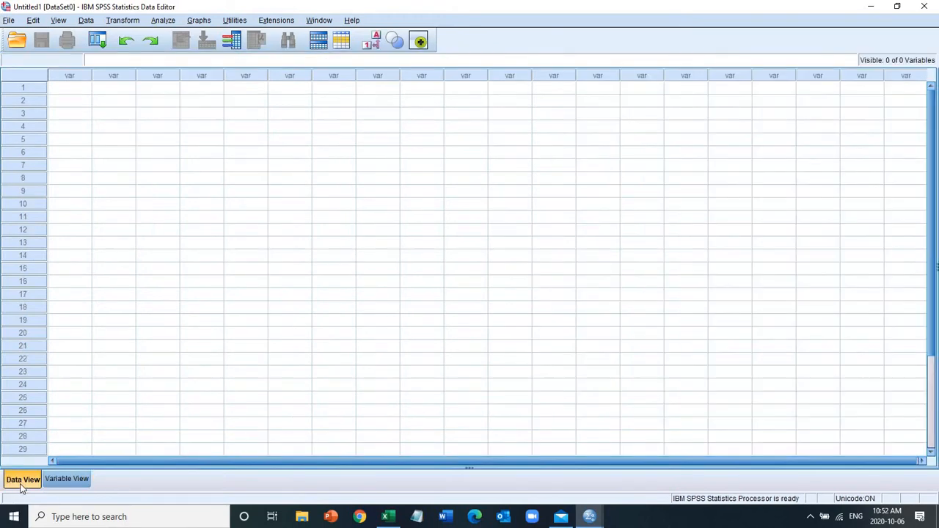
- Switch back to Excel's Data sheet and examine the GDP_change values from Denmark's row up to Albania's
mouse_move(387, 517)
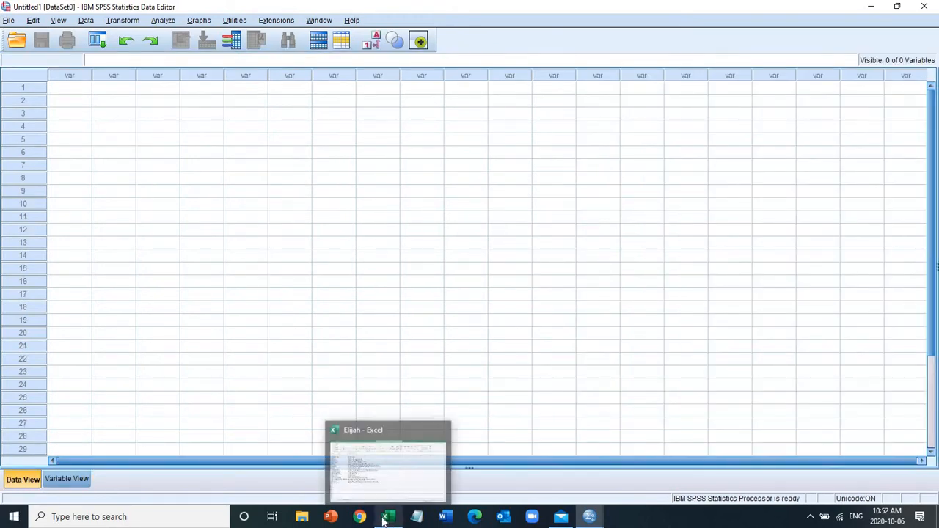
left_click(386, 460)
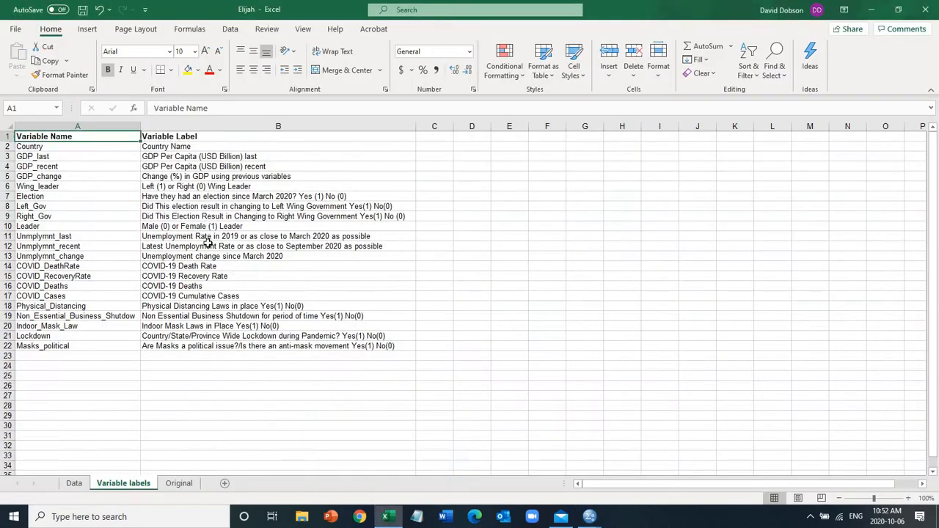
left_click(74, 483)
left_click(203, 327)
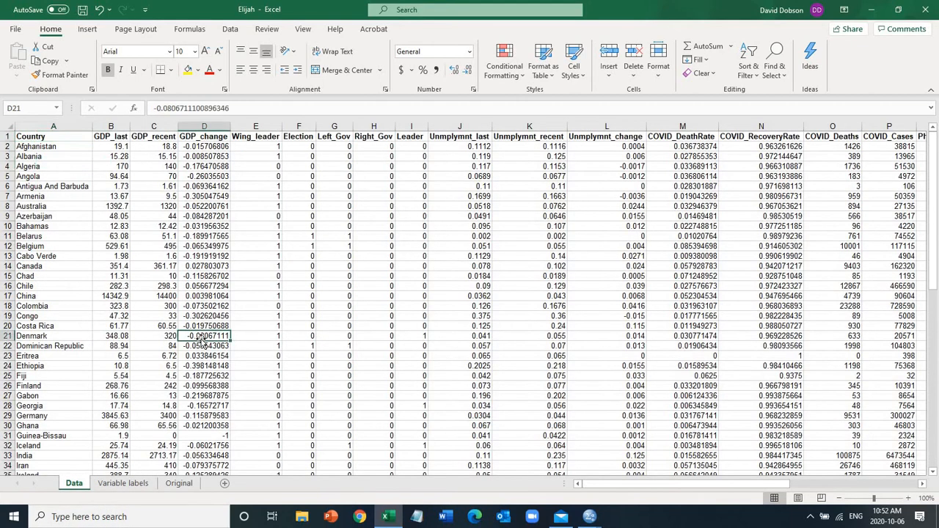
key("Up")
key("Up")
key("Up")
key("Up")
key("Up")
key("Up")
key("Up")
key("Up")
key("Up")
key("Up")
key("Up")
key("Up")
key("Up")
key("Up")
key("Up")
key("Up")
key("Up")
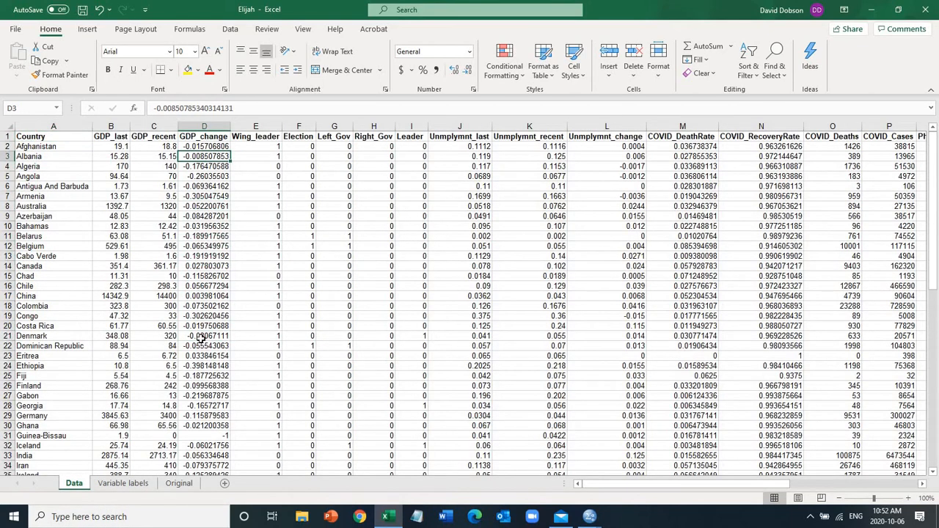
- Read across Albania's row on the Data sheet from GDP_change to the last variable, Masks_political
key("Right")
key("Right")
key("Right")
key("Right")
key("Right")
key("Right")
key("Right")
key("Right")
key("Right")
key("Right")
key("Right")
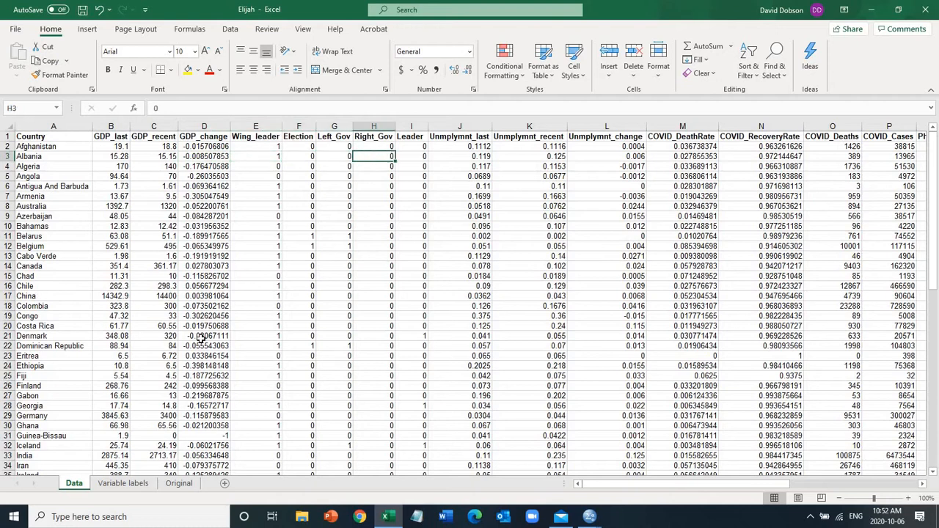
key("Right")
key("Right")
key("Right")
key("Right")
key("Right")
key("Right")
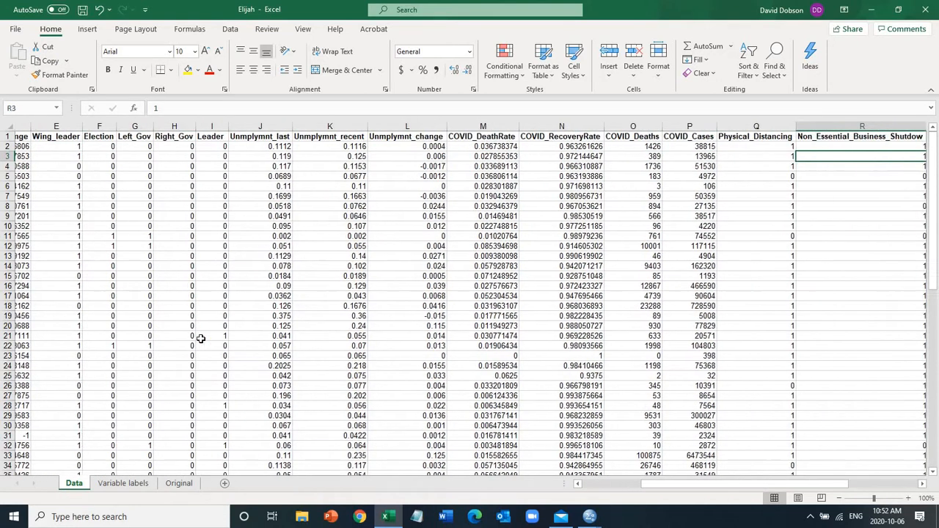
key("Right")
key("Right")
key("Left")
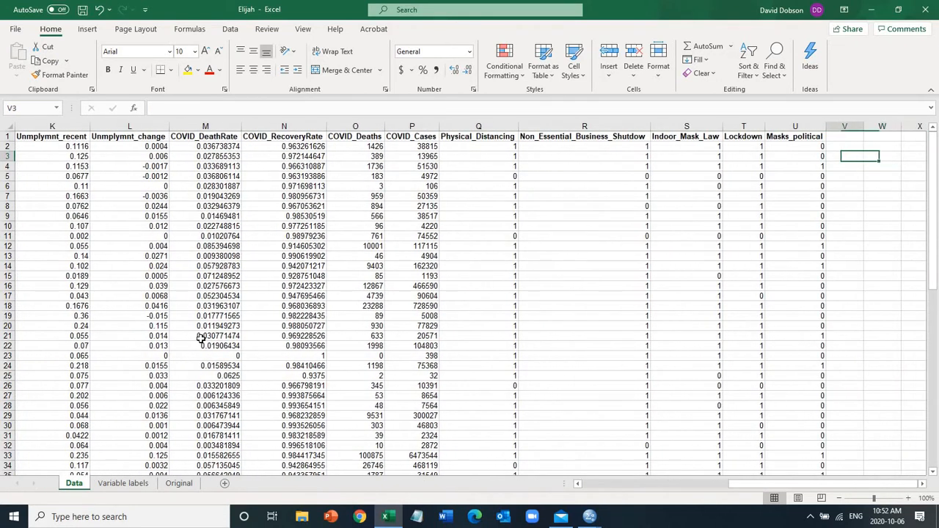
key("Left")
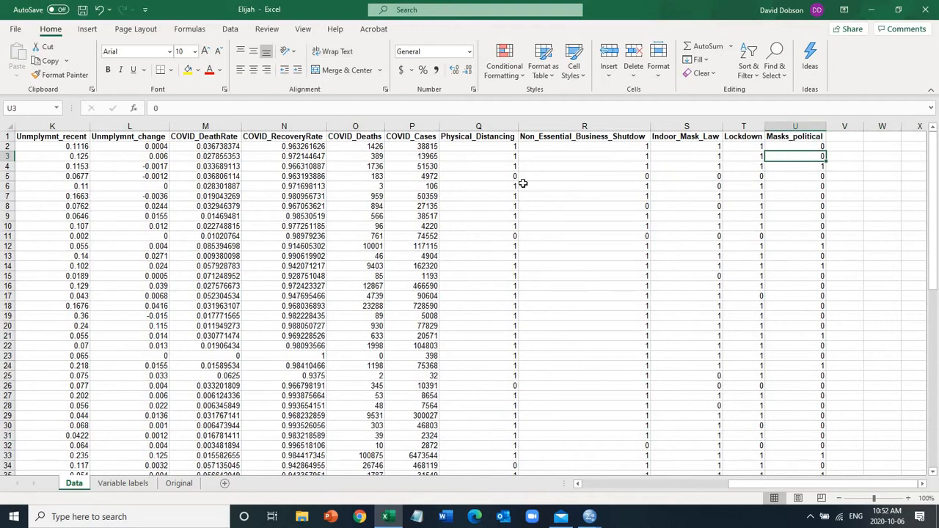
- Check the Physical_Distancing data in row 3, and read the Masks_political description on the Variable labels sheet
left_click(486, 157)
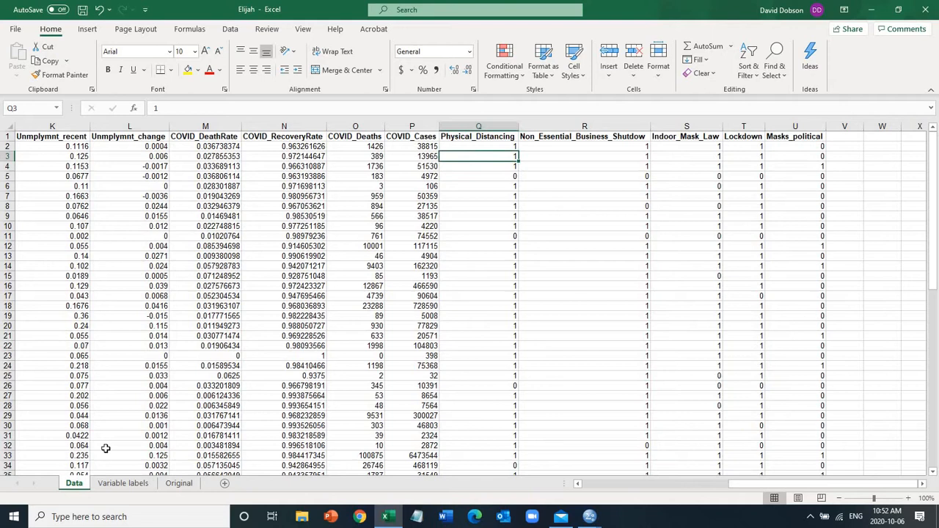
left_click(123, 484)
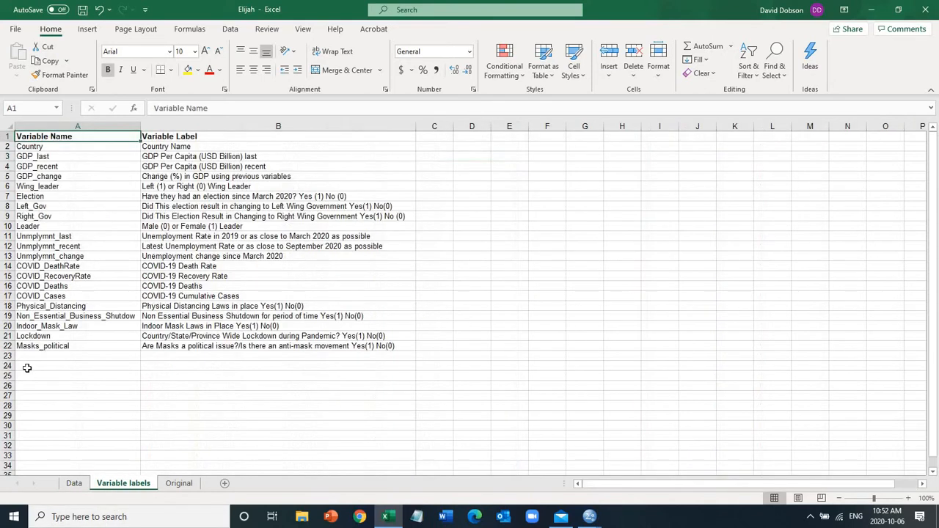
left_click(196, 347)
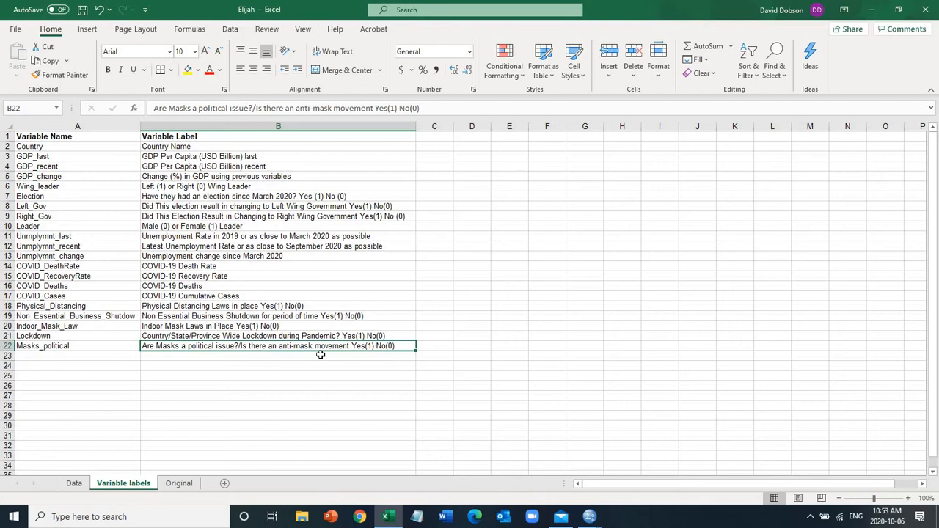
- Return to the Data sheet and examine the Masks_political codes down to the last country's row and back up to the header
left_click(74, 484)
left_click(821, 295)
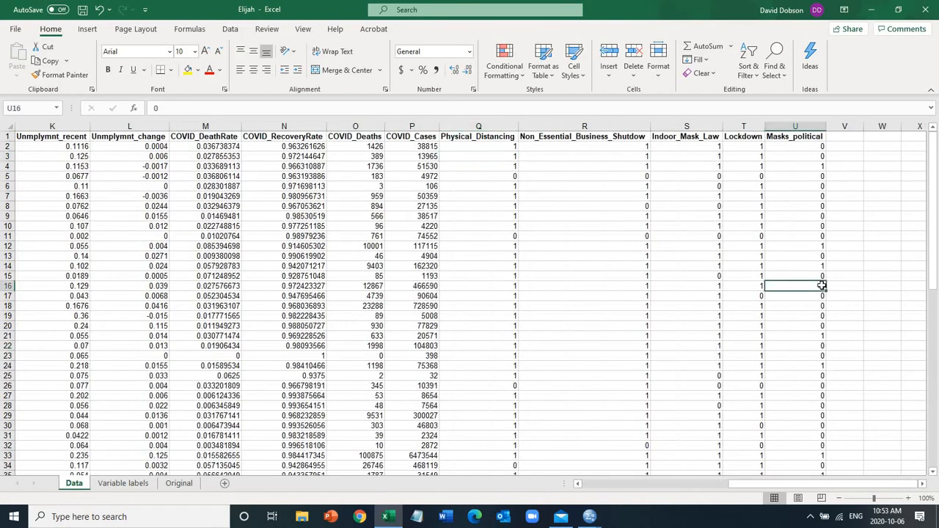
key("Down")
key("Down")
key("Down")
key("Down")
key("Down")
key("Down")
key("Down")
key("Down")
key("Down")
key("Down")
key("Down")
key("Down")
key("Down")
key("Down")
key("Down")
key("Down")
key("Down")
key("Down")
key("Down")
key("Down")
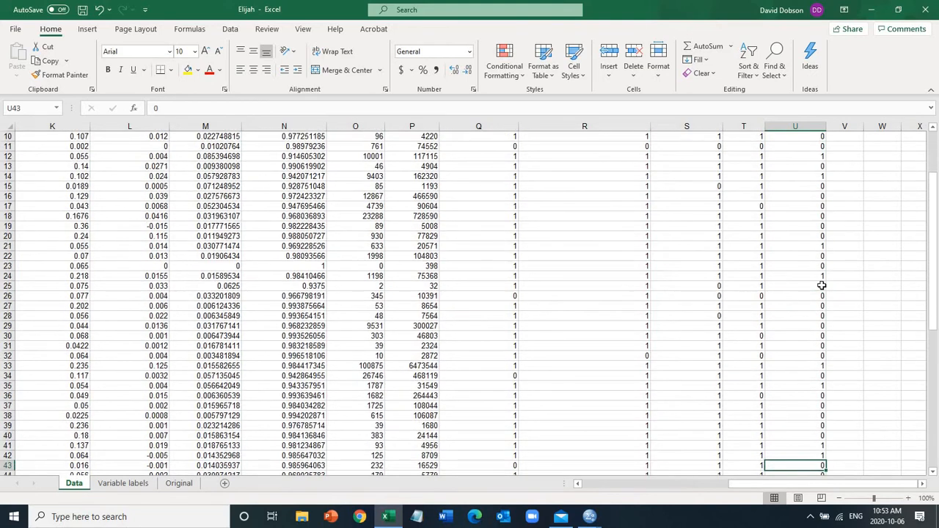
key("Down")
key("Down")
key("Down")
key("Down")
key("Down")
key("Down")
key("Down")
key("Down")
key("Down")
key("Down")
key("Down")
key("Down")
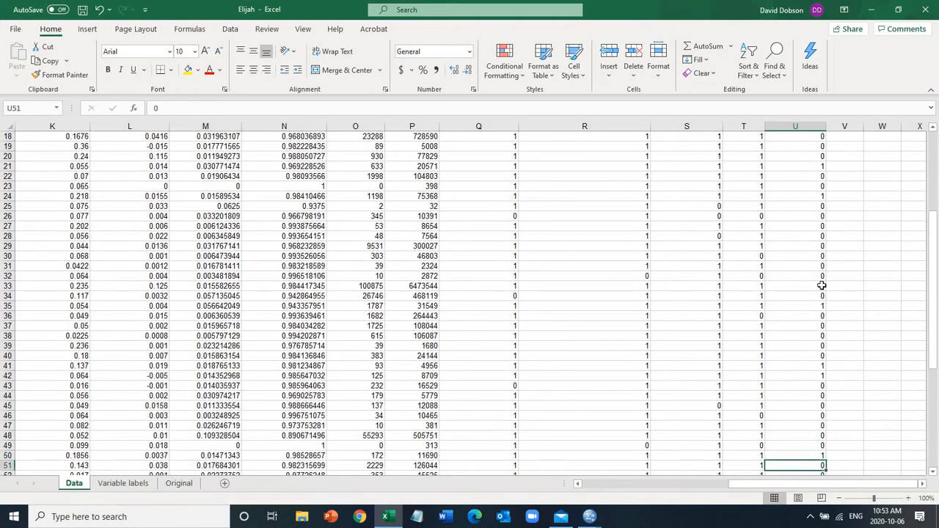
key("Down")
key("Down")
key("Down")
key("Down")
key("Down")
key("Down")
key("Down")
key("Down")
key("Down")
key("Down")
key("Down")
key("Down")
key("Down")
key("Down")
key("Down")
key("Down")
key("Down")
key("Down")
key("Down")
key("Down")
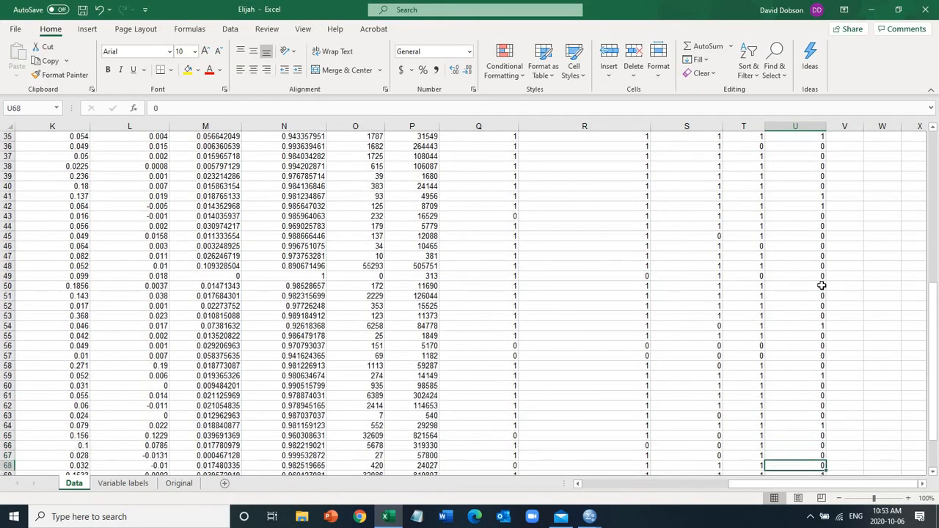
key("Up")
key("Up")
key("Up")
key("Up")
key("Up")
key("Up")
key("Up")
key("Up")
key("Up")
key("Up")
key("Up")
key("Up")
key("Up")
key("Up")
key("Up")
key("Up")
key("Up")
key("Up")
key("Up")
key("Up")
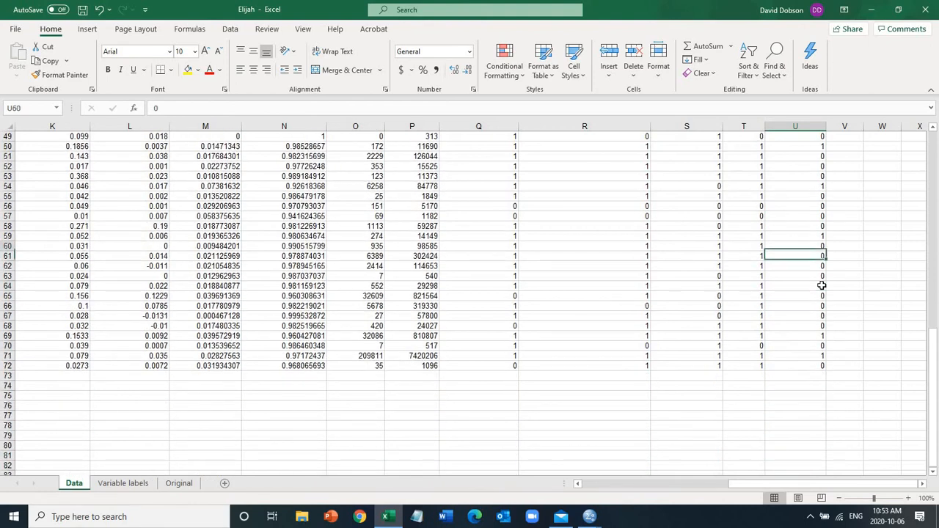
key("Up")
key("Up")
key("Up")
key("Up")
key("Up")
key("Up")
key("Up")
key("Up")
key("Up")
key("Up")
key("Up")
key("Up")
key("Up")
key("Up")
key("Up")
key("Up")
key("Up")
key("Up")
key("Up")
key("Up")
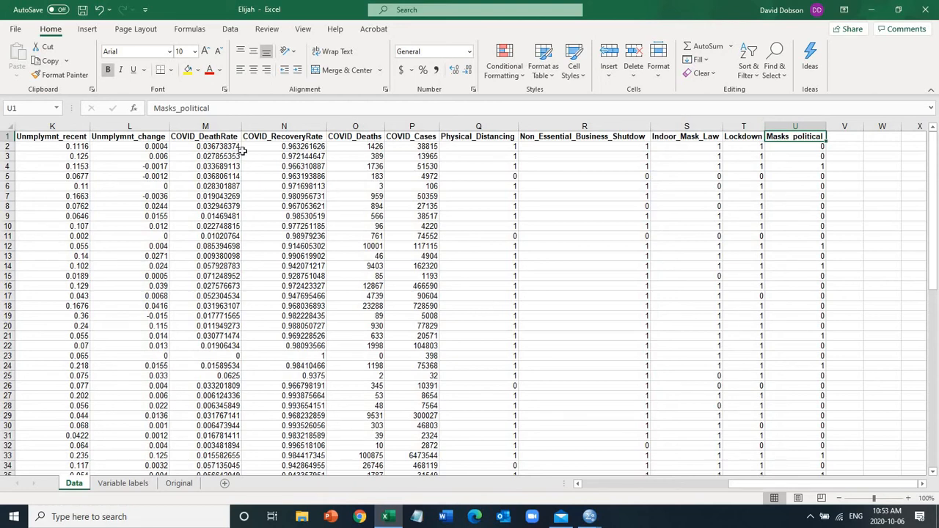
- Review the four COVID variables on the Data sheet, from COVID_DeathRate through COVID_RecoveryRate and COVID_Deaths to COVID_Cases
left_click(217, 139)
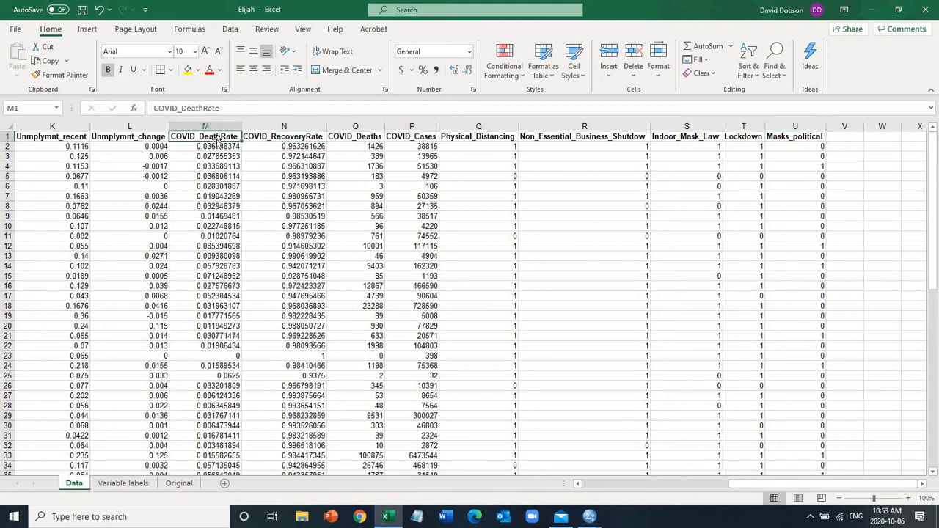
left_click(278, 139)
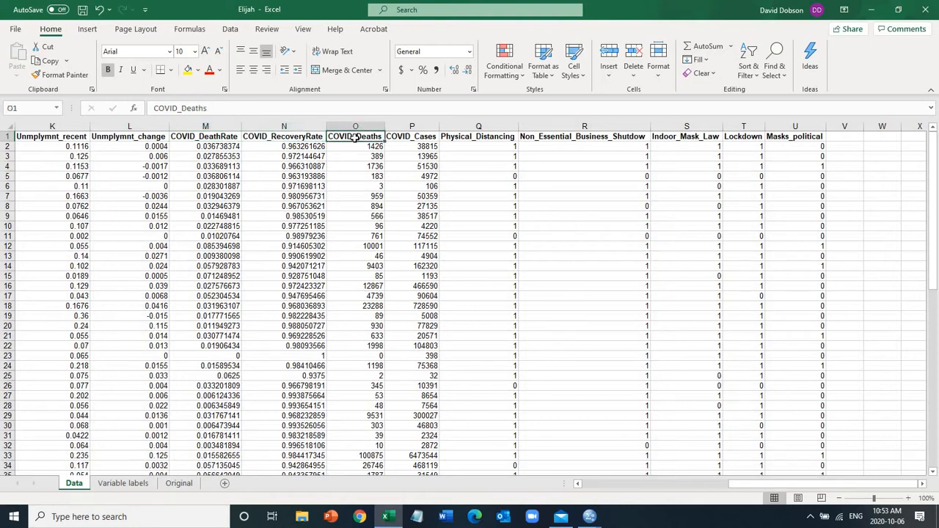
left_click(428, 149)
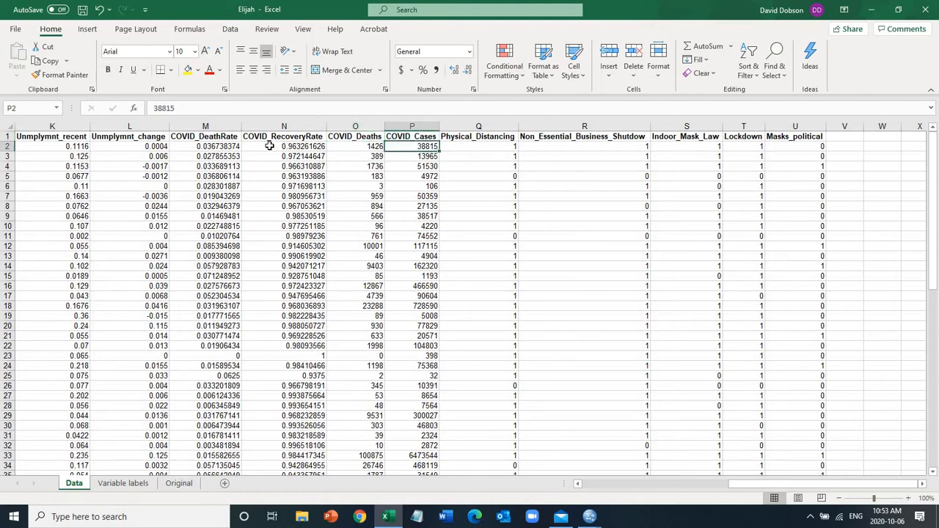
left_click_drag(215, 135, 400, 143)
left_click(420, 167)
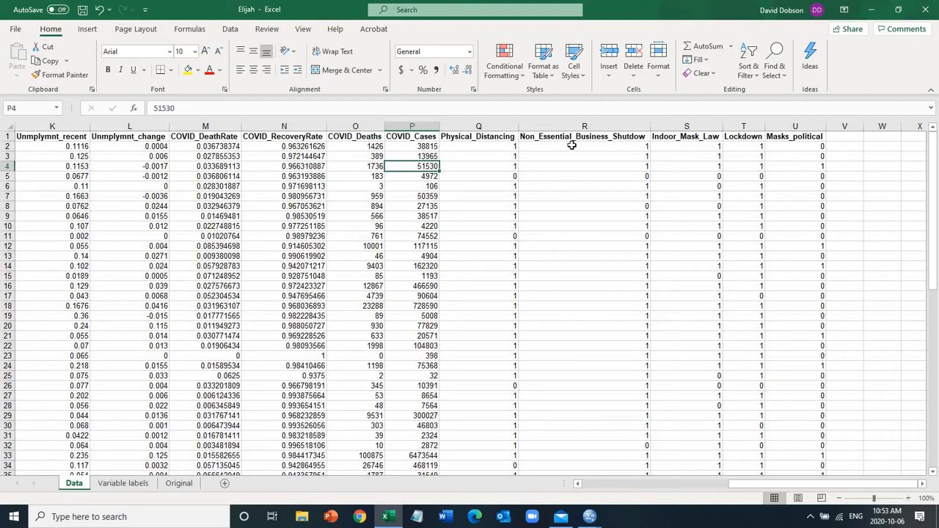
- Calculate the GDP_last average in B73, below the last country on the Data sheet, with =AVERAGE(B2:B72)
key("ctrl+Home")
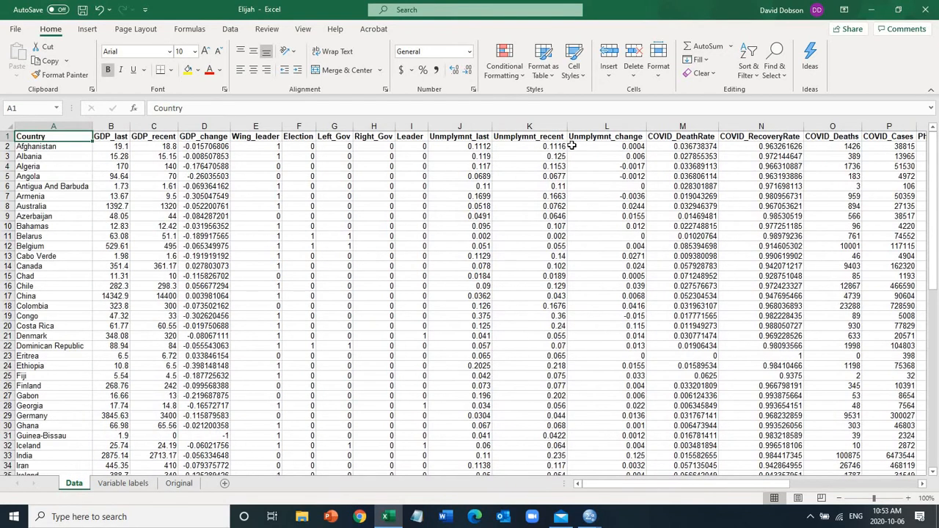
key("Down")
key("Down")
key("Right")
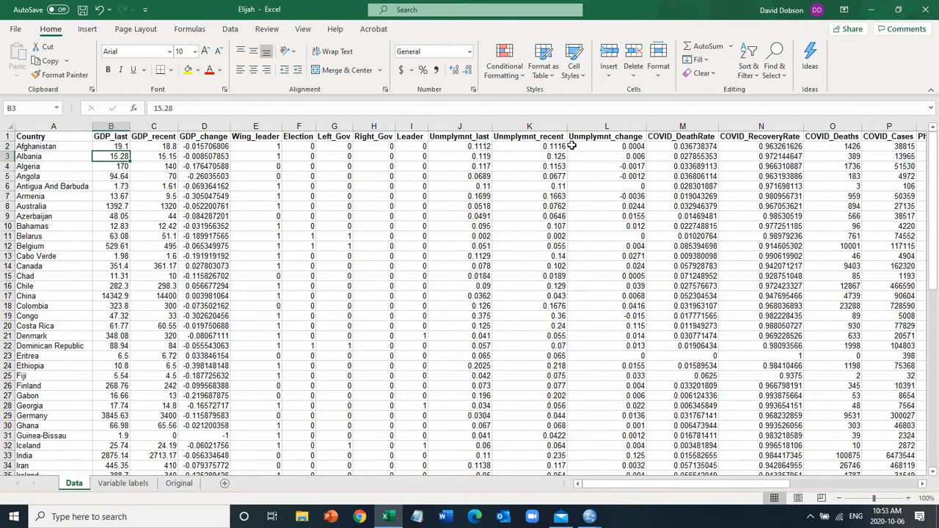
key("Down")
key("Down")
key("Down")
key("Down")
key("Down")
key("Down")
key("Down")
key("Down")
key("Down")
key("Down")
key("Down")
key("Down")
key("Down")
key("Down")
key("Down")
key("Down")
key("Down")
key("Down")
key("Down")
key("Down")
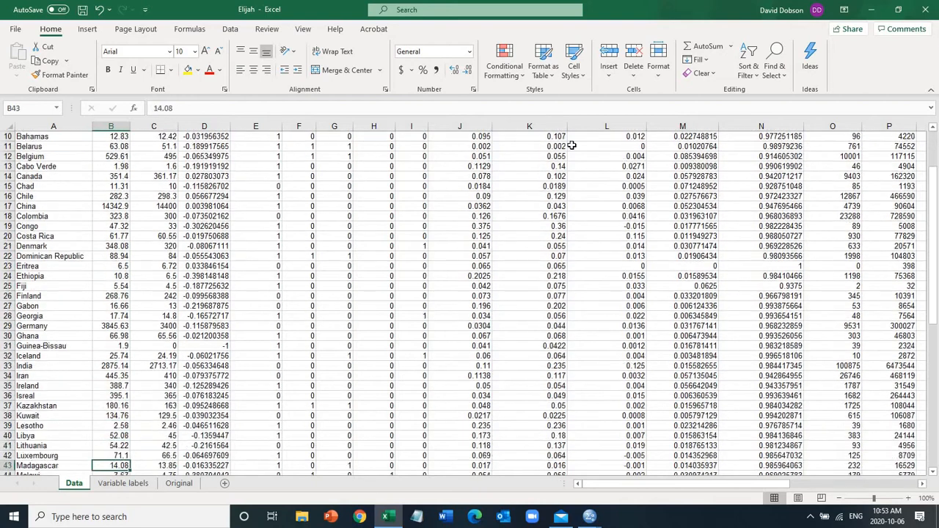
key("Down")
key("Down")
key("Down")
key("Down")
key("Down")
key("Down")
key("Down")
key("Down")
key("Down")
key("Down")
key("Down")
key("Down")
key("Down")
key("Down")
key("Down")
key("Down")
key("Down")
key("Down")
key("Down")
key("Down")
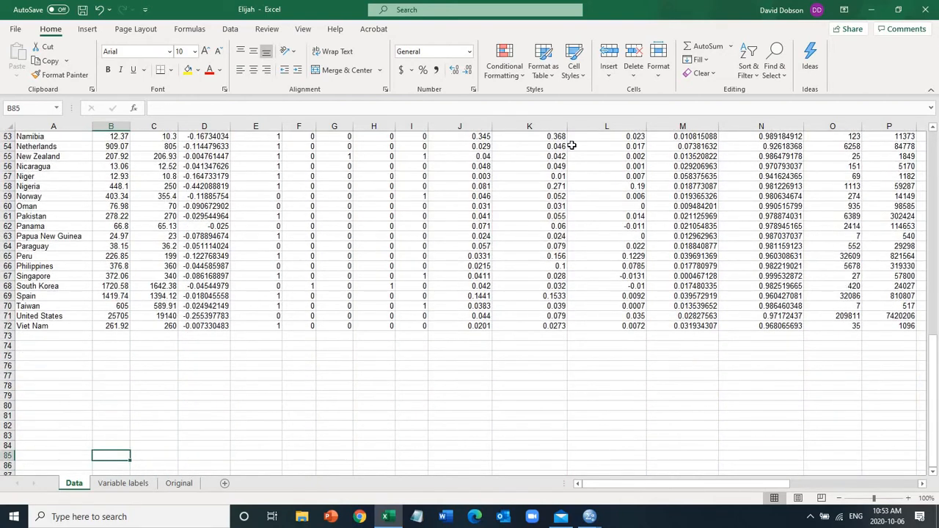
key("Up")
key("Up")
key("Up")
key("Up")
key("Up")
key("Up")
key("Up")
key("Up")
key("Up")
key("Up")
key("Up")
key("Up")
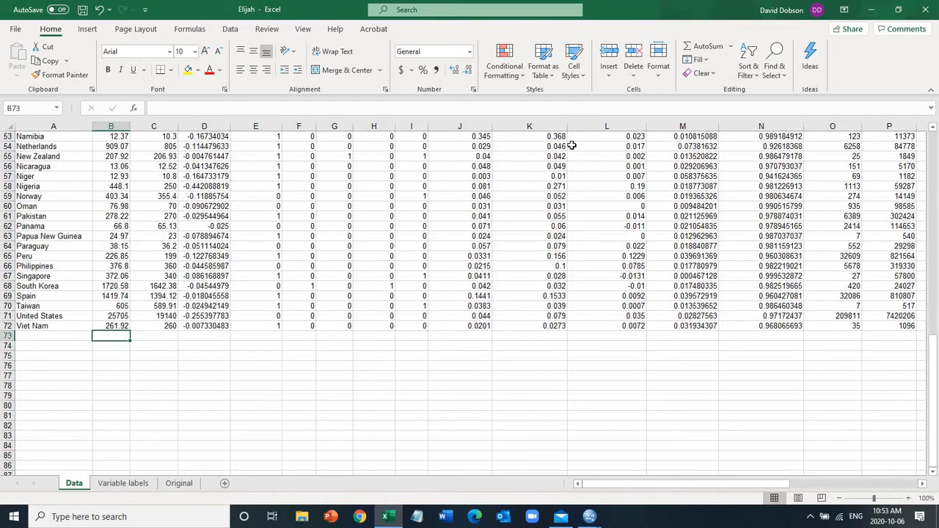
type("=av")
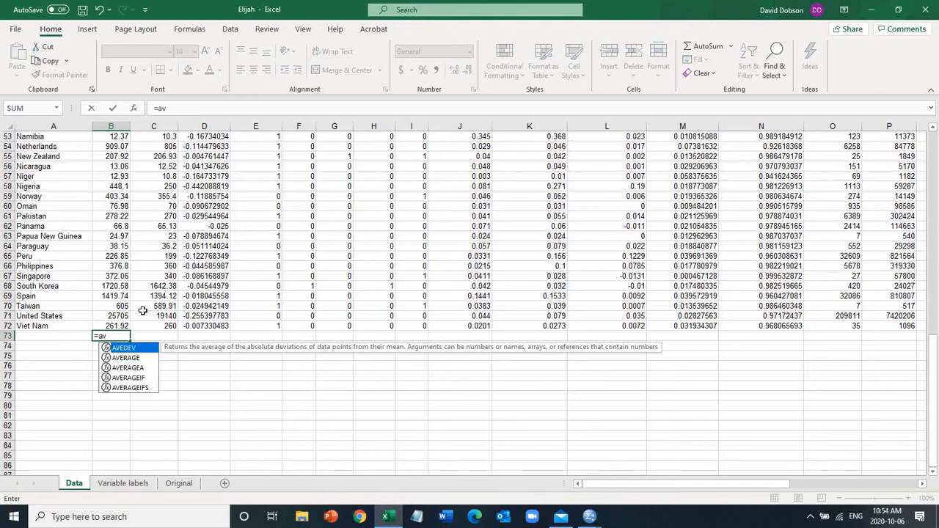
double_click(125, 358)
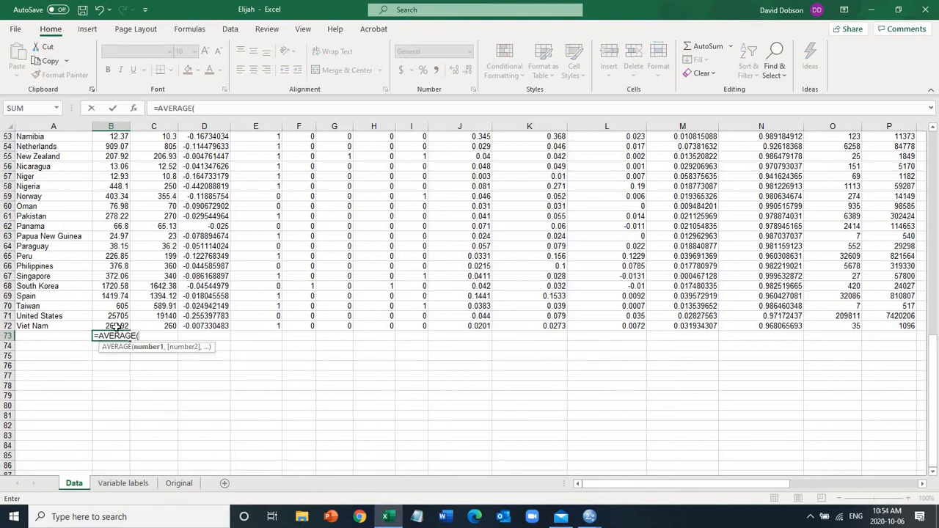
left_click(116, 327)
key("ctrl+shift+Up")
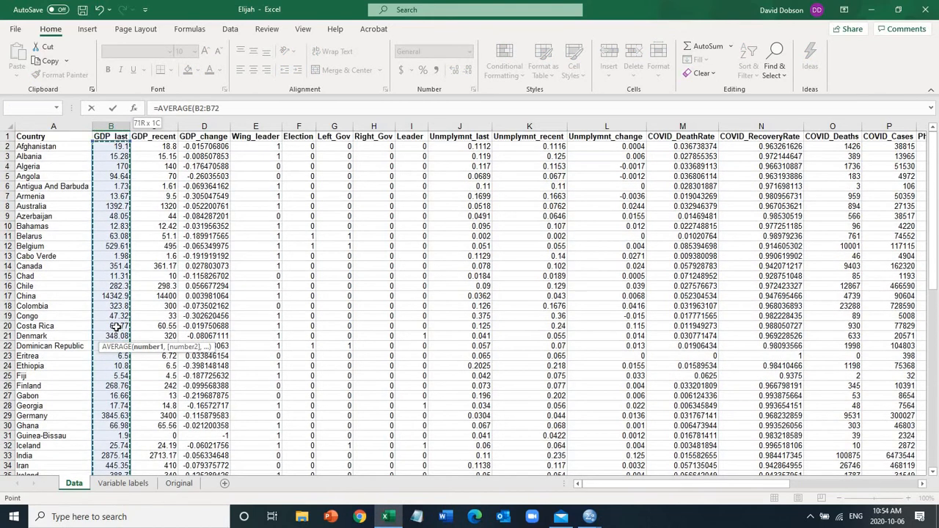
key("Return")
- Make the average in B73 bold and fill its formula across row 73 to column U
scroll(116, 329, "down", 4)
key("Up")
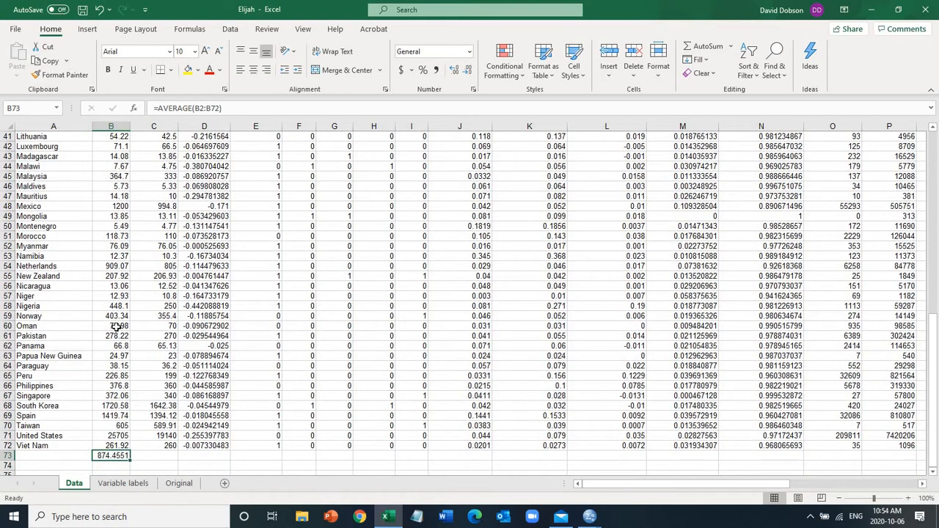
key("ctrl+b")
left_click_drag(130, 461, 325, 460)
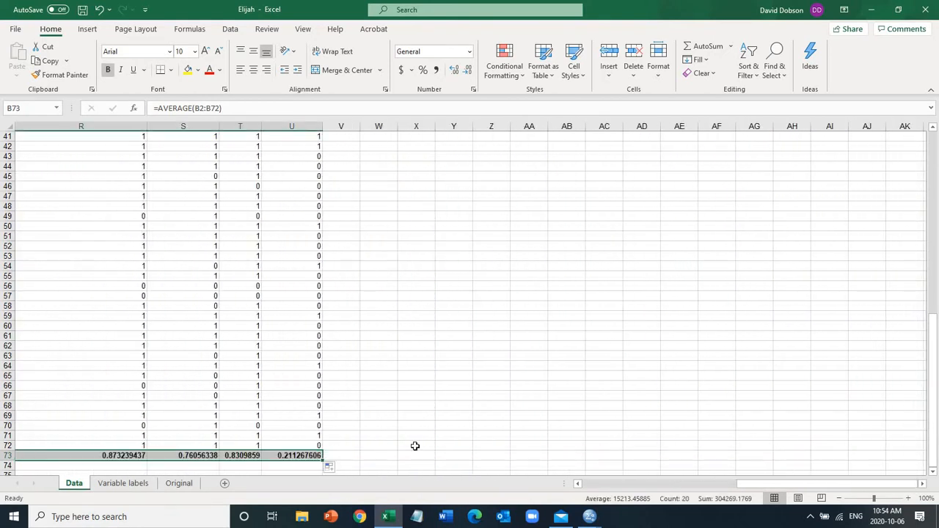
- Review the row 73 averages across all variables, then return to the first columns and check up to the Wing_leader average in E73
key("ctrl+shift+Left")
key("Left")
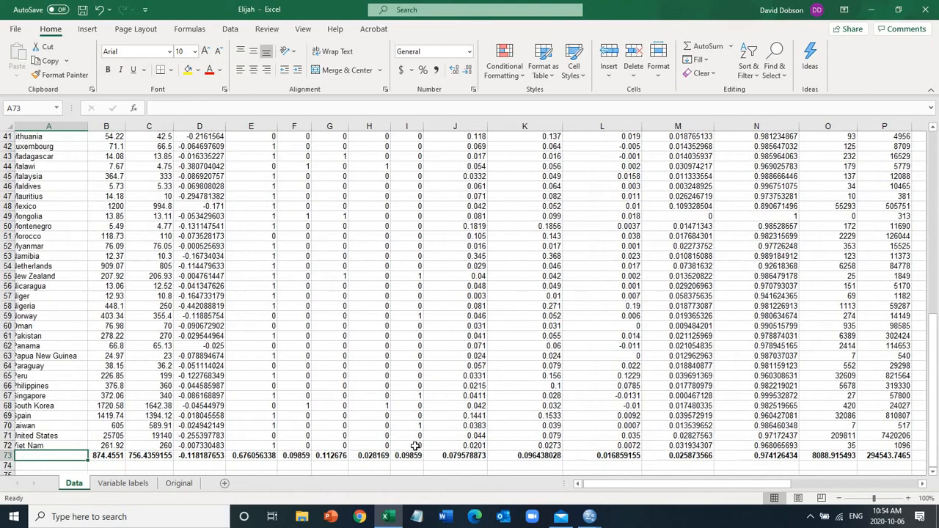
key("Right")
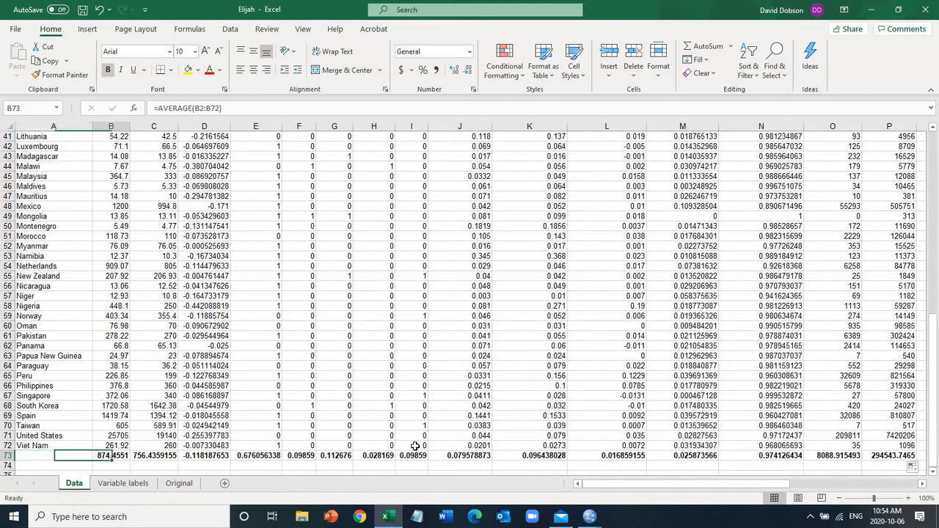
key("Right")
key("Right")
key("Right")
key("Right")
key("Right")
key("Right")
key("Right")
key("Right")
key("Right")
key("Right")
key("Right")
key("Right")
key("Right")
key("Right")
key("Right")
key("Right")
key("Right")
key("Right")
key("Right")
key("Right")
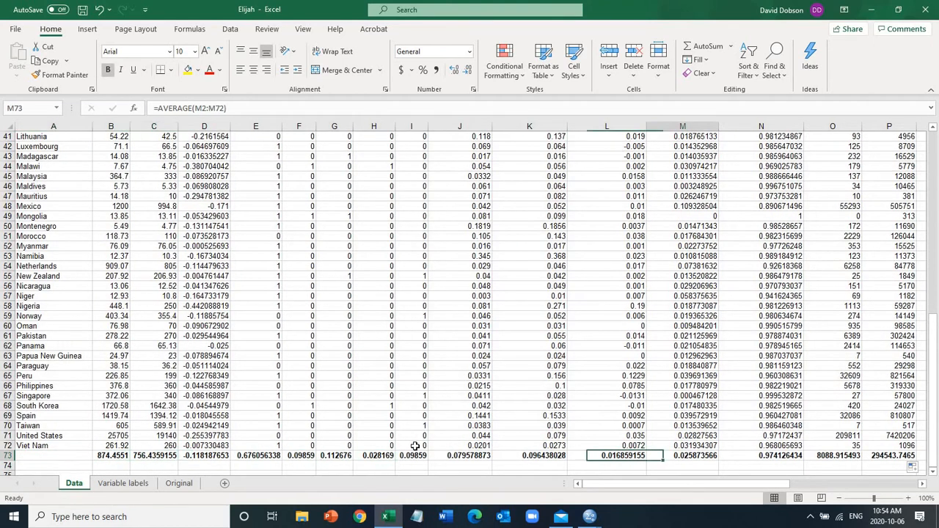
key("Left")
key("Left")
key("Left")
key("Left")
key("Left")
key("Left")
key("Left")
key("Left")
key("Left")
key("Left")
key("Left")
key("Left")
key("Left")
key("Left")
key("Left")
key("Left")
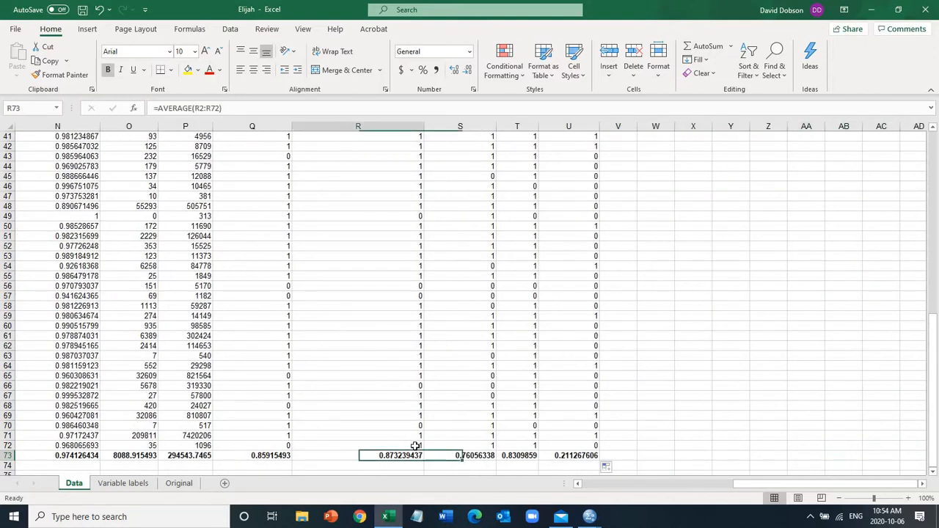
key("Home")
key("Right")
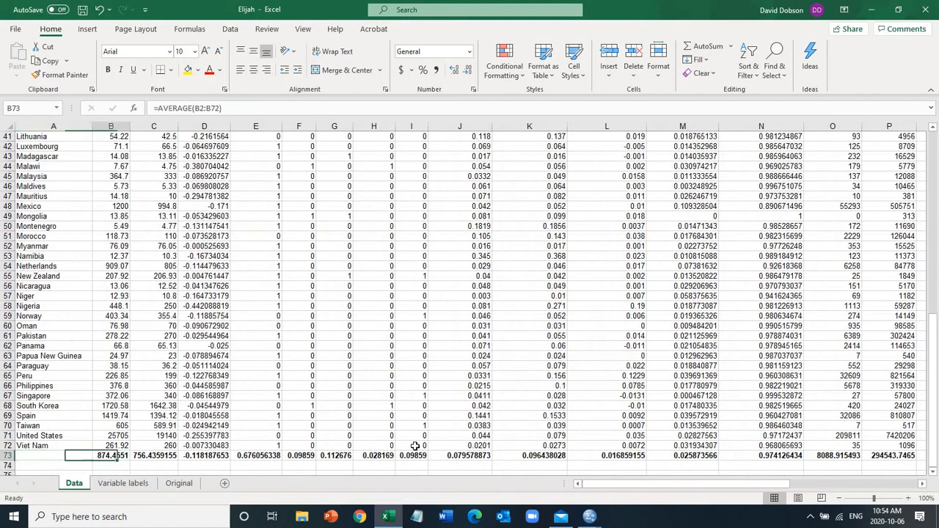
key("Right")
key("Right")
key("Right")
key("Right")
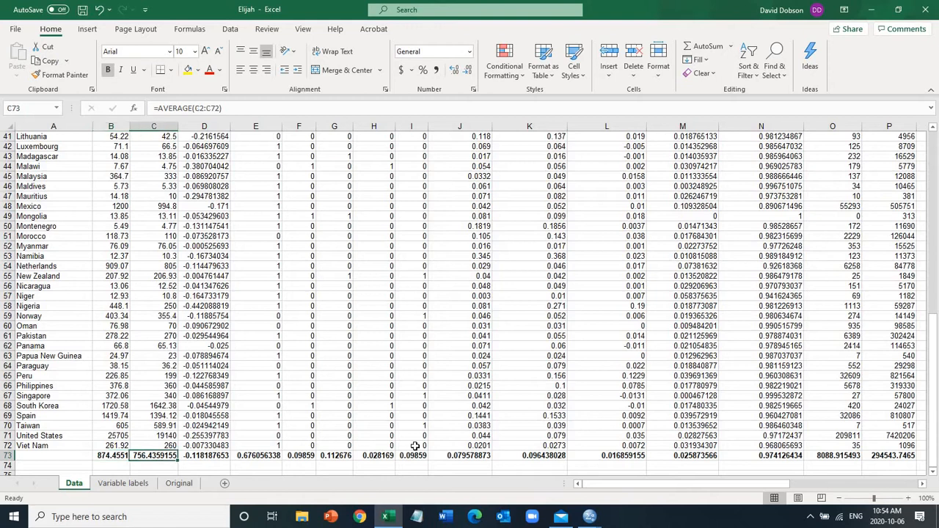
key("Left")
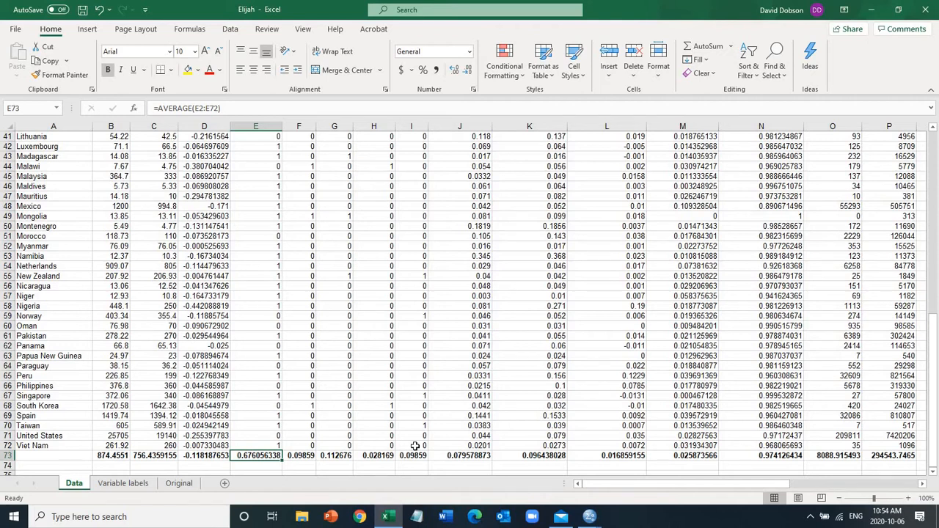
- Replace Viet Nam's Wing_leader code in E72 with n/a
key("Up")
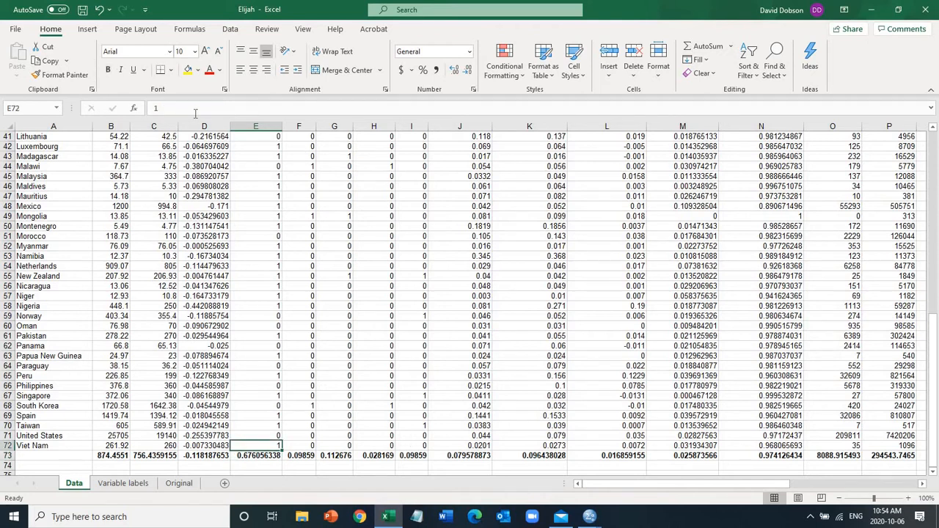
type("nn")
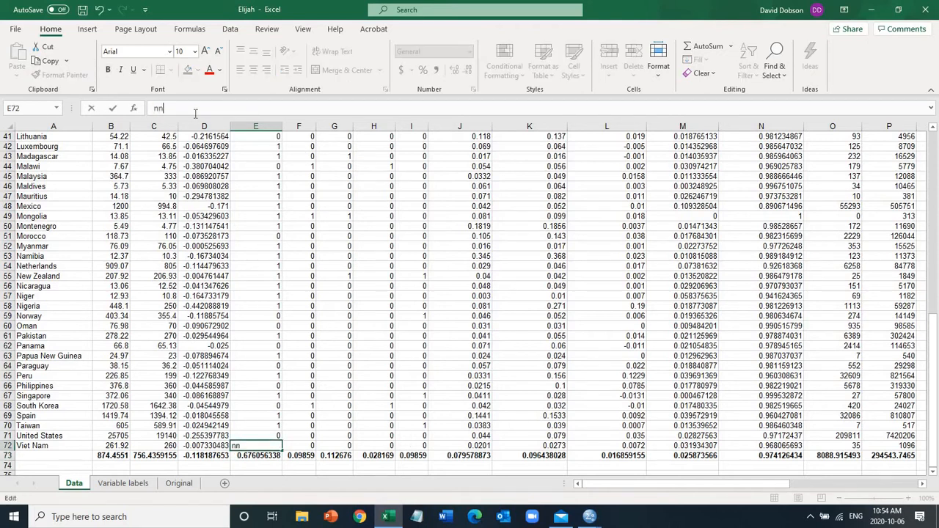
key("BackSpace")
type("/a")
key("Return")
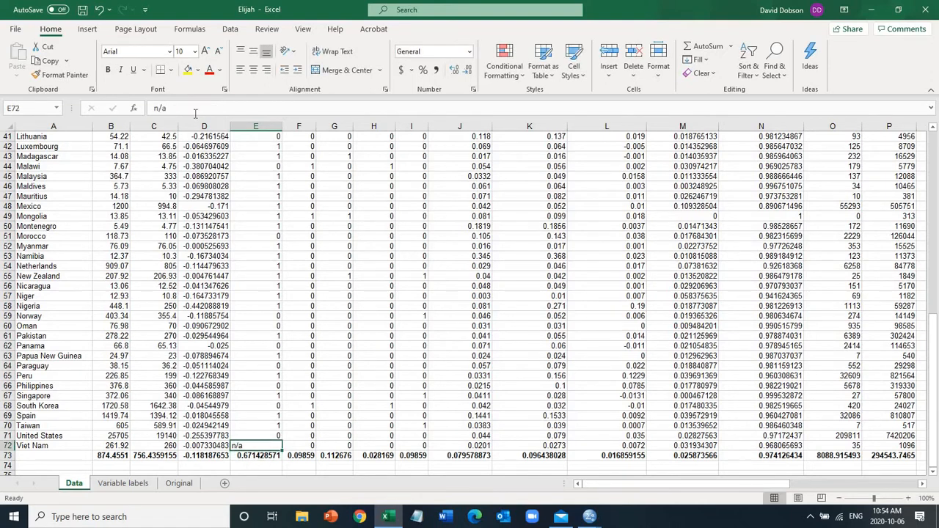
- Clear Viet Nam's Wing_leader cell, E72, leaving it blank
key("Up")
key("BackSpace")
key("Return")
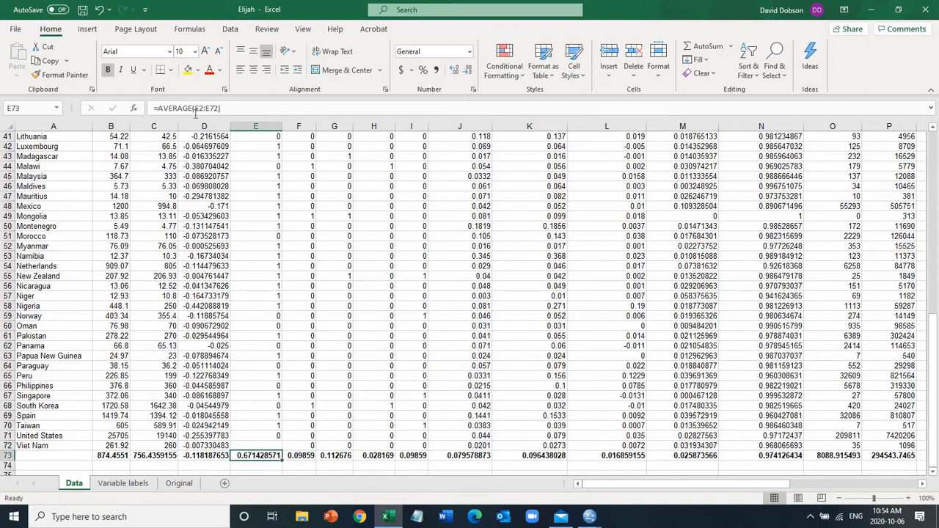
- Restore Viet Nam's Wing_leader code in E72 to 1
key("Up")
type("1")
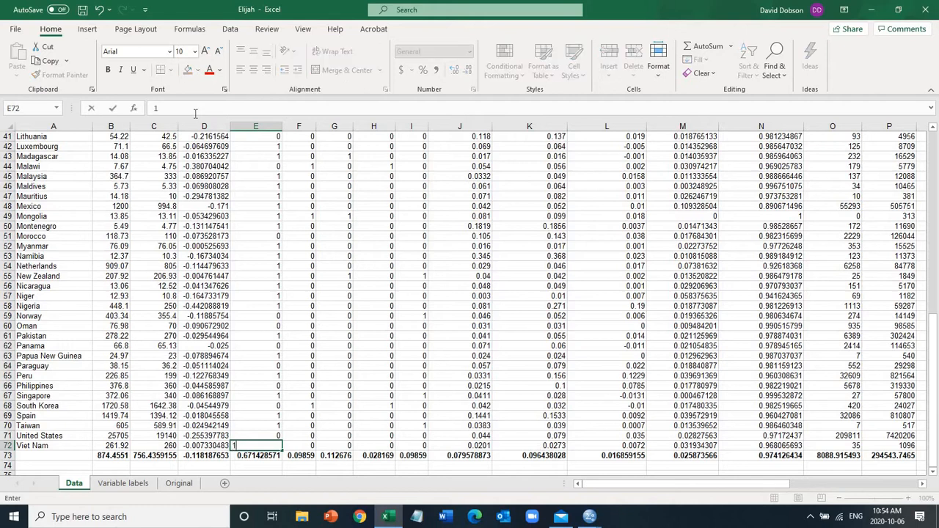
key("Return")
- Examine the Wing_leader codes from Viet Nam up to around Montenegro, then return below the row 73 averages
key("Up")
key("Up")
key("Up")
key("Up")
key("Up")
key("Up")
key("Up")
key("Up")
key("Up")
key("Up")
key("Up")
key("Up")
key("Up")
key("Up")
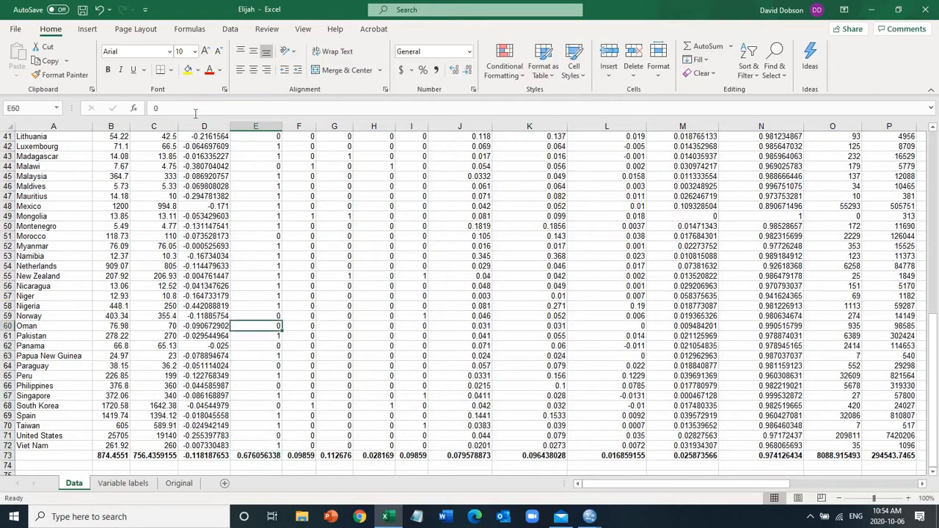
key("Up")
key("Up")
key("Up")
key("Up")
key("Up")
key("Up")
key("Up")
key("Up")
key("Up")
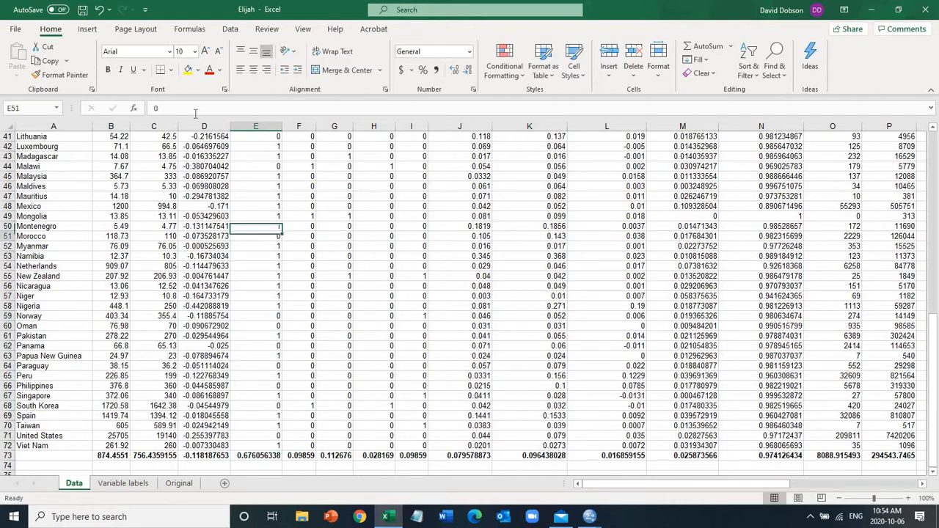
key("Down")
key("Down")
key("Down")
key("Down")
key("Down")
key("Down")
key("Down")
key("Down")
key("Down")
key("Down")
key("Down")
key("Down")
key("Down")
key("Down")
key("Down")
key("Down")
key("Down")
key("Down")
key("Down")
key("Down")
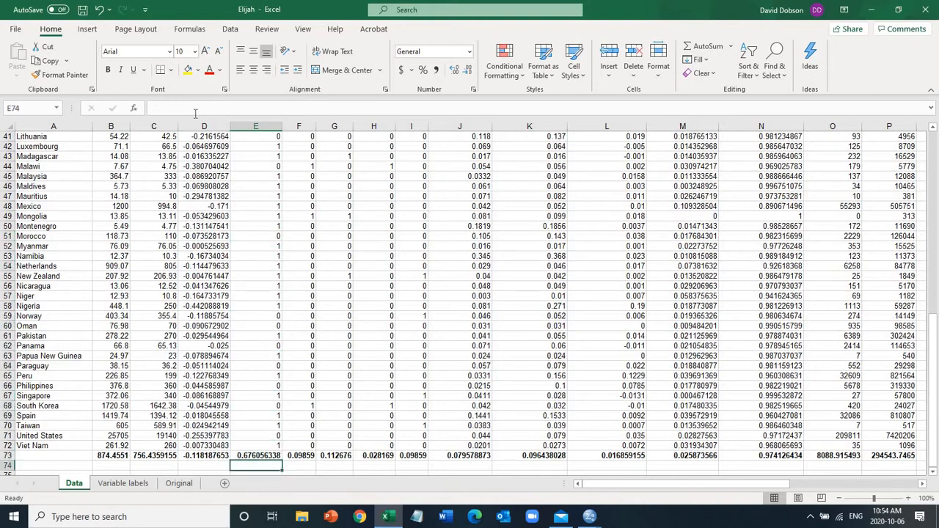
- Delete all the column averages in row 73, from GDP_last in B73 through the last variable
key("Up")
key("Left")
key("Left")
key("Left")
key("ctrl+shift+Right")
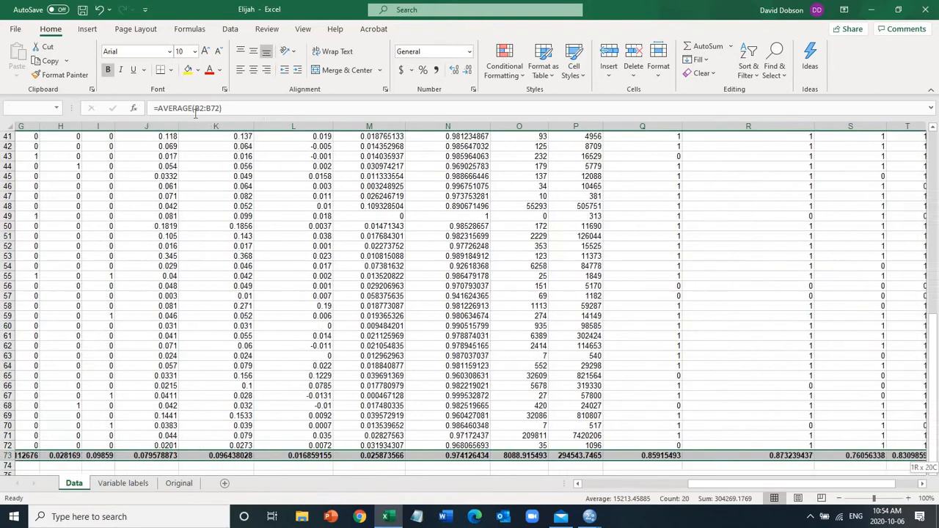
key("Delete")
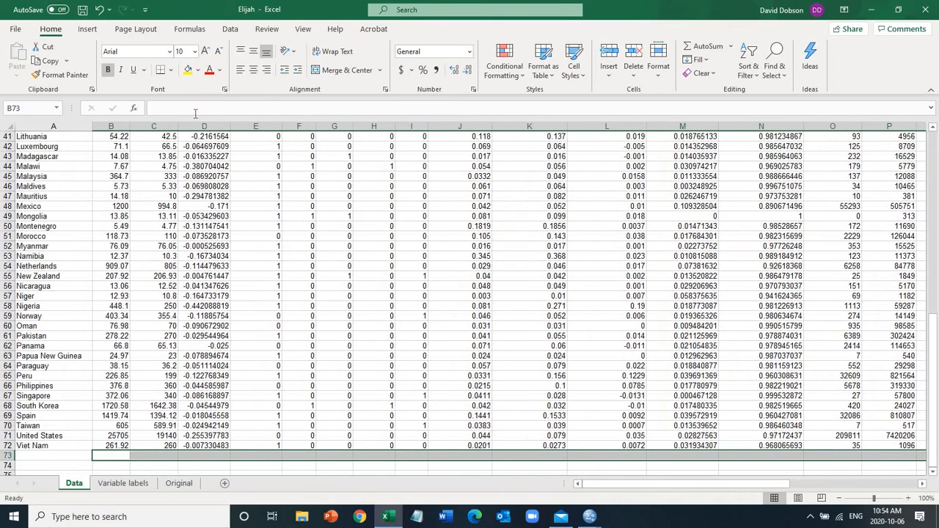
- Review the variable headers in row 1 from Country through the unemployment, COVID and policy columns, then head back
key("ctrl+Home")
key("Right")
key("Right")
key("Right")
key("Right")
key("Right")
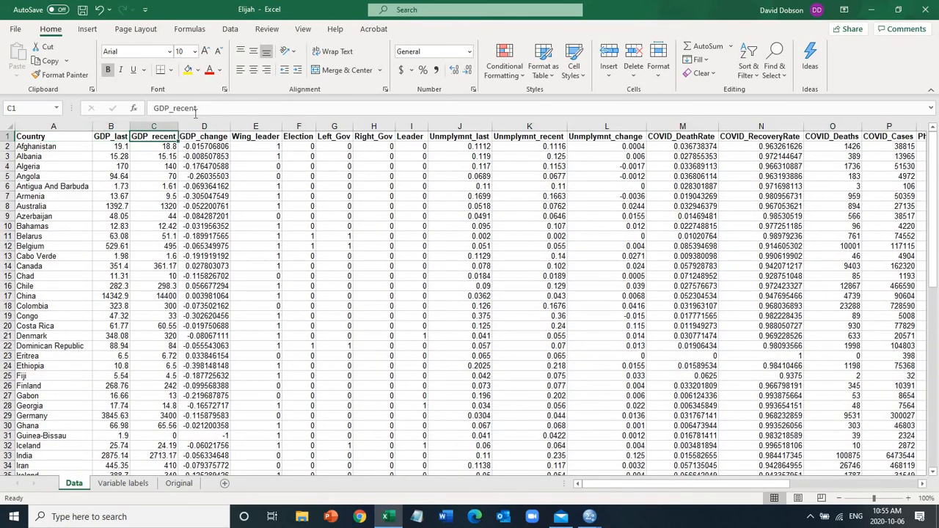
key("Right")
key("Right")
key("Right")
key("Right")
key("Right")
key("Right")
key("Right")
key("Right")
key("Right")
key("Right")
key("Right")
key("Right")
key("Right")
key("Right")
key("Right")
key("Right")
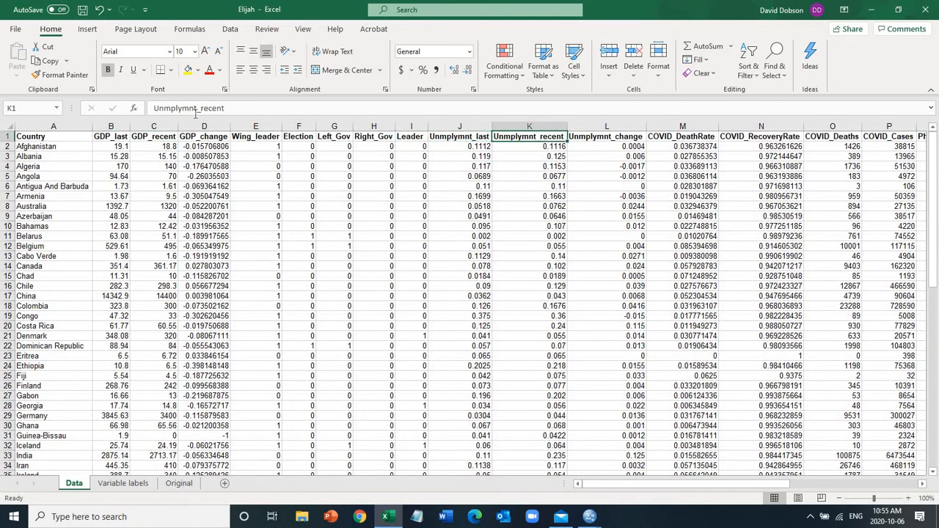
key("Left")
key("Left")
key("Left")
key("Left")
key("Left")
key("Left")
key("Left")
key("Left")
key("Left")
key("Left")
key("Left")
key("Left")
key("Left")
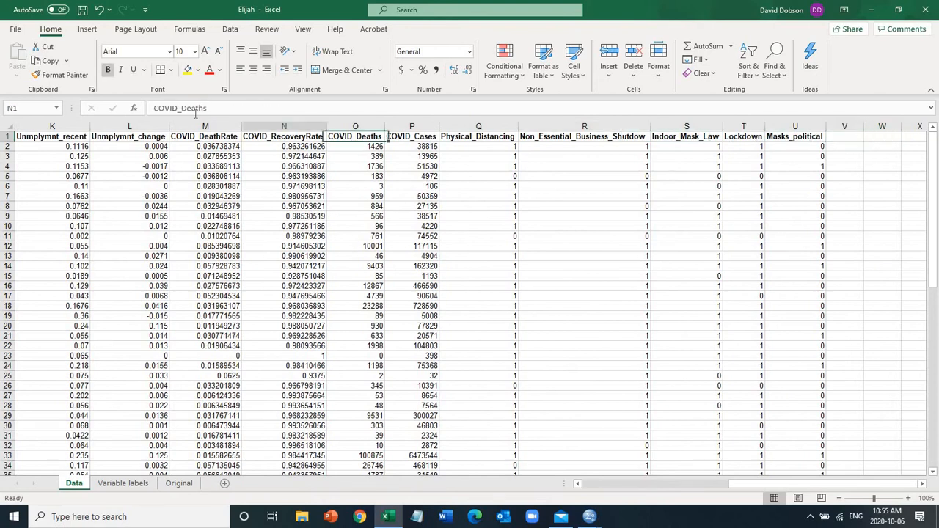
- Examine the data down to row 19, then across that row back to Congo's Wing_leader code
key("Down")
key("Down")
key("Down")
key("Down")
key("Down")
key("Down")
key("Down")
key("Down")
key("Down")
key("Down")
key("Down")
key("Down")
key("Down")
key("Down")
key("Down")
key("Down")
key("Down")
key("Down")
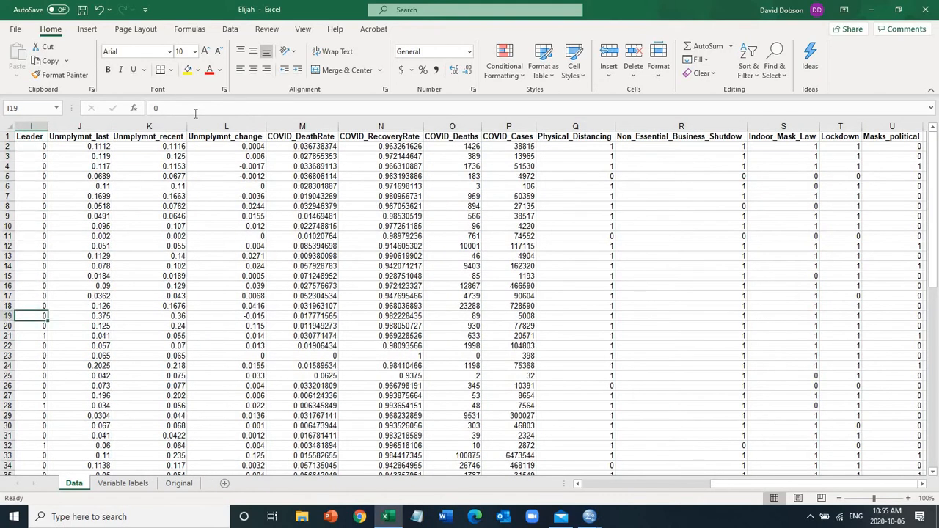
key("Left")
key("Left")
key("Left")
key("Left")
key("Left")
key("Left")
key("Right")
key("Right")
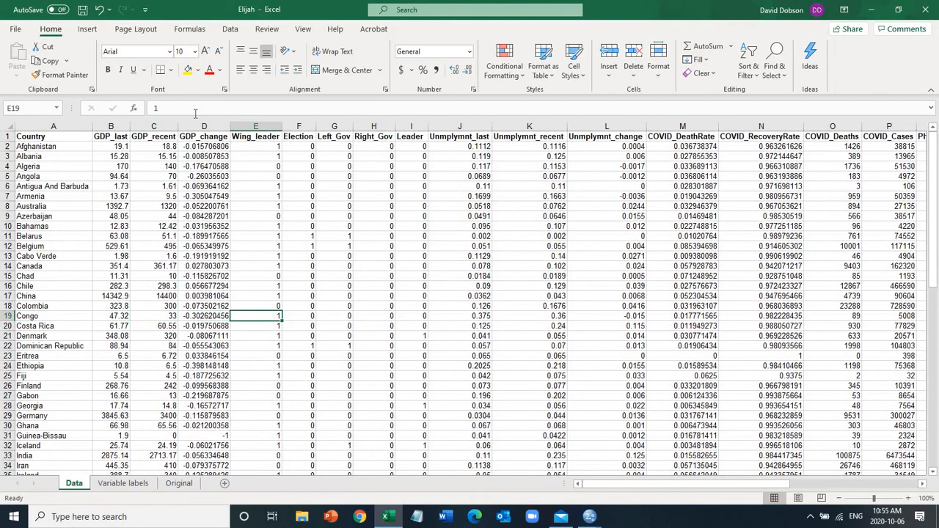
- Review the Wing_leader codes from Congo down past the last country, ending at E74 below the data
key("Down")
key("Down")
key("Down")
key("Down")
key("Down")
key("Down")
key("Down")
key("Down")
key("Down")
key("Down")
key("Down")
key("Down")
key("Down")
key("Down")
key("Down")
key("Down")
key("Down")
key("Down")
key("Down")
key("Down")
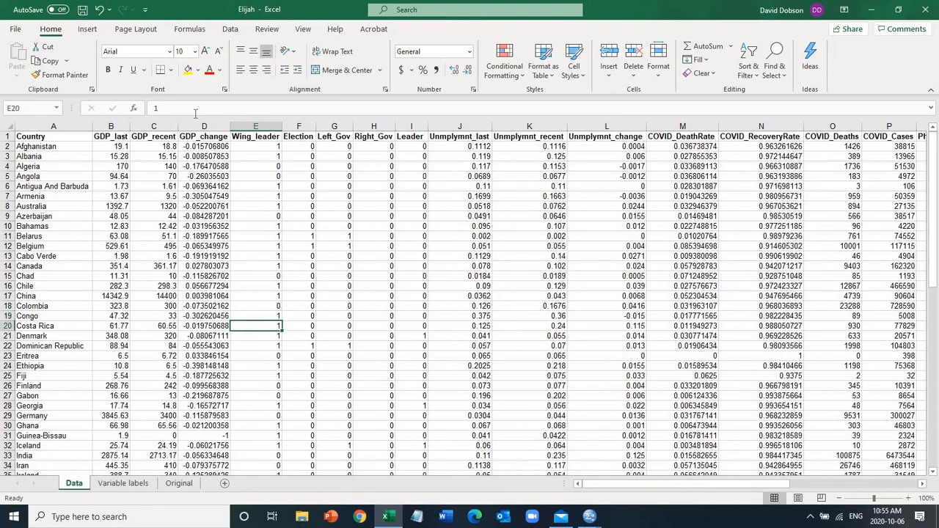
key("Down")
key("Down")
key("Down")
key("Down")
key("Down")
key("Down")
key("Down")
key("Down")
key("Down")
key("Down")
key("Down")
key("Down")
key("Down")
key("Down")
key("Down")
key("Down")
key("Down")
key("Down")
key("Down")
key("Down")
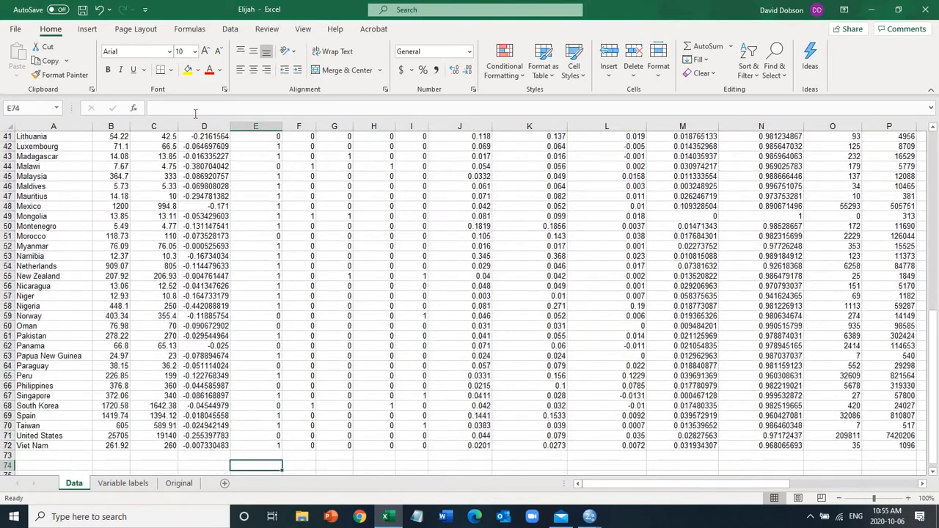
- Review the Wing_leader codes upward from E74 below the data to the first country in row 2
key("Up")
key("Up")
key("Up")
key("Up")
key("Up")
key("Up")
key("Up")
key("Up")
key("Up")
key("Up")
key("Up")
key("Up")
key("Up")
key("Up")
key("Up")
key("Up")
key("Up")
key("Up")
key("Up")
key("Up")
key("Up")
key("Up")
key("Up")
key("Up")
key("Up")
key("Up")
key("Up")
key("Up")
key("Up")
key("Up")
key("Up")
key("Up")
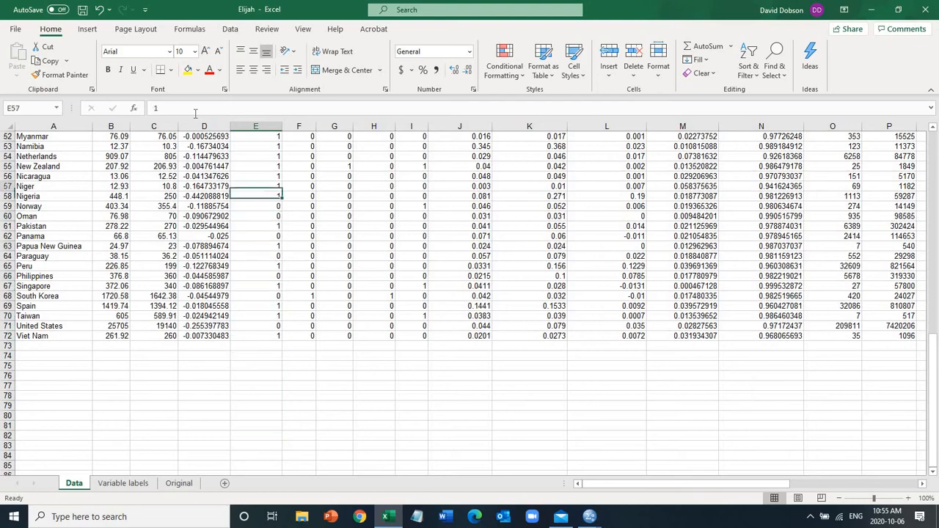
key("Up")
key("Up")
key("Up")
key("Up")
key("Up")
key("Up")
key("Up")
key("Up")
key("Up")
key("Up")
key("Up")
key("Up")
key("Up")
key("Up")
key("Up")
key("Up")
key("Up")
key("Up")
key("Up")
key("Up")
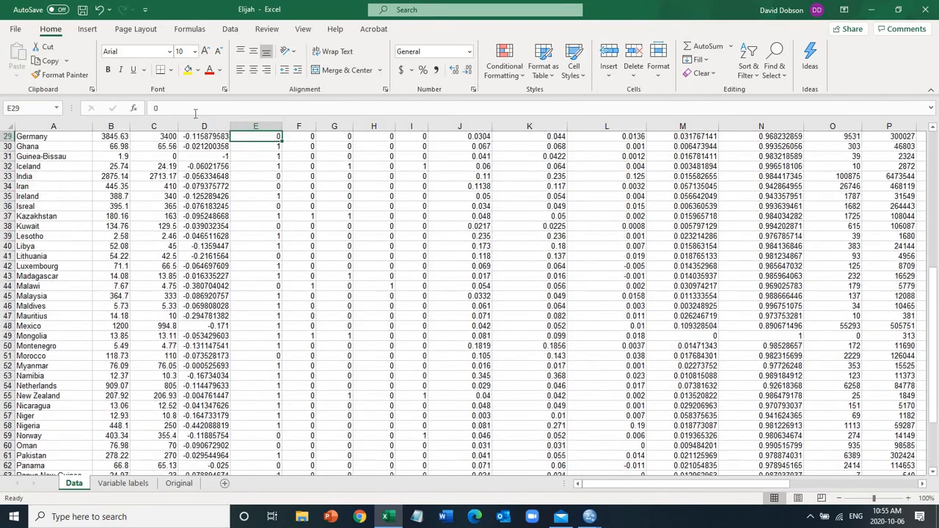
key("Down")
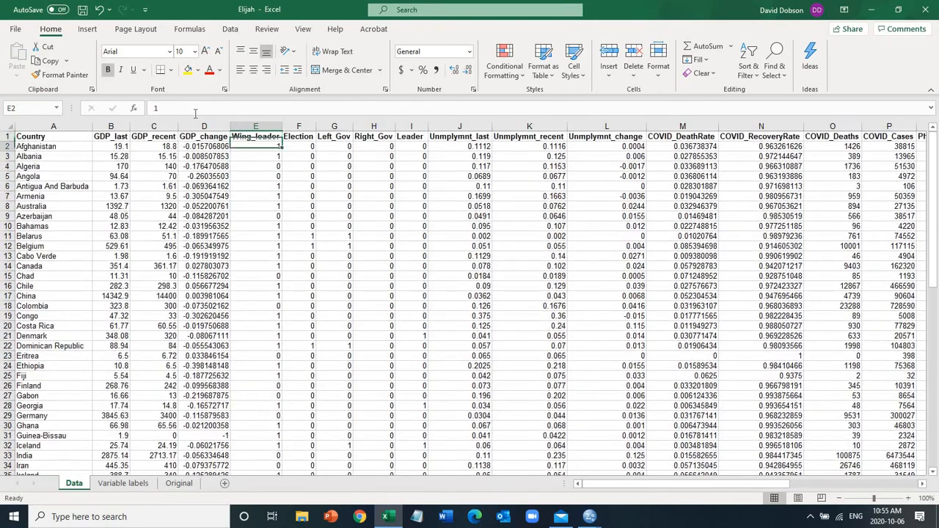
- Try entering n/a as Canada's GDP_last value in B14, and undo the entry
key("Left")
key("Left")
key("Left")
key("Left")
key("Down")
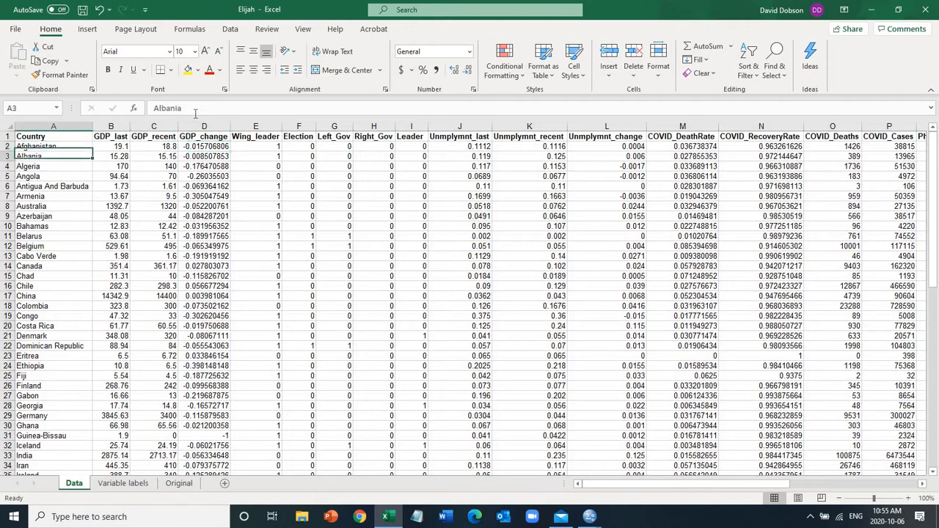
key("Down")
key("Down")
key("Down")
key("Down")
key("Down")
key("Down")
key("Down")
key("Down")
key("Down")
key("Down")
key("Down")
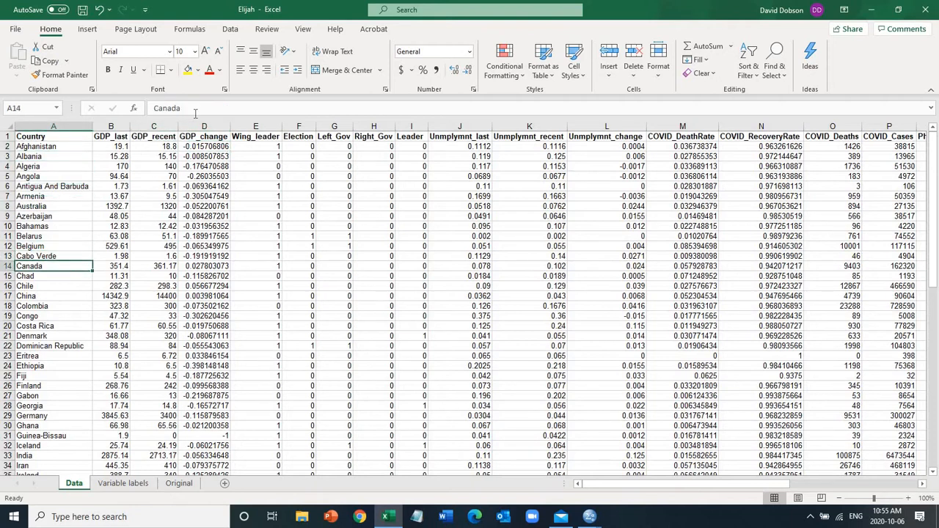
key("Right")
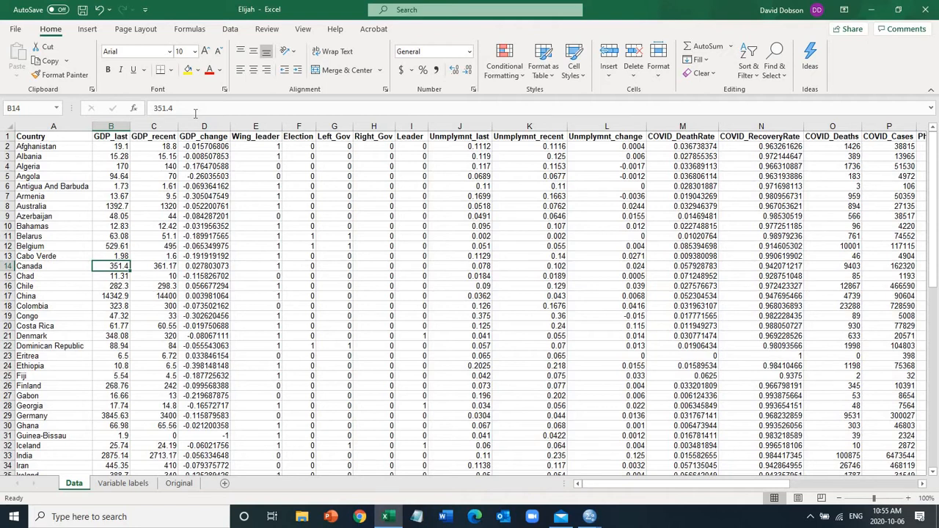
type("n/a")
key("Return")
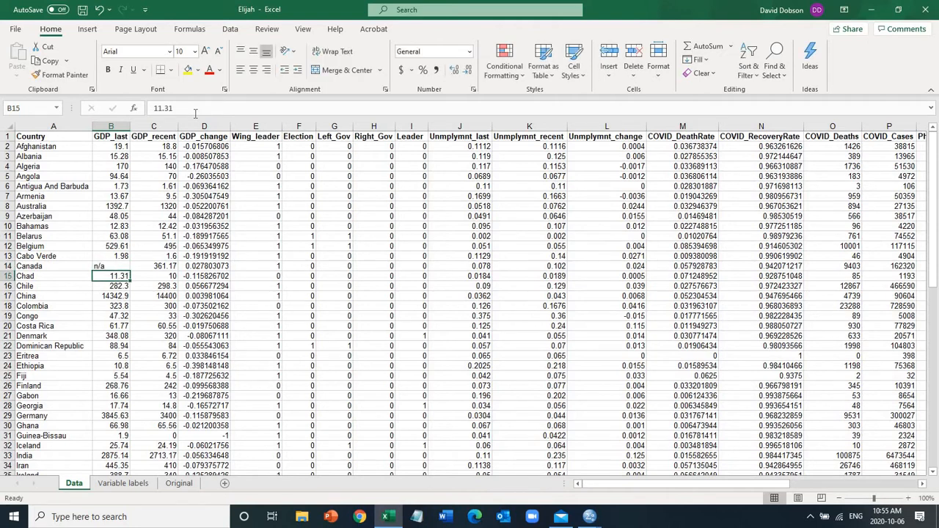
key("ctrl+z")
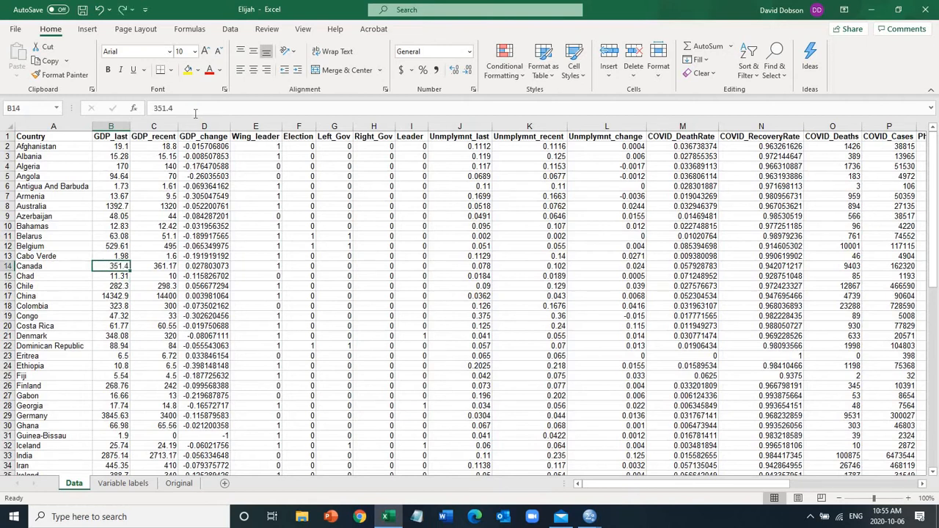
- Try leaving Canada's GDP_last cell B14 blank, undo the clearing, and return to that cell
key("BackSpace")
key("Return")
key("Up")
key("ctrl+z")
key("Return")
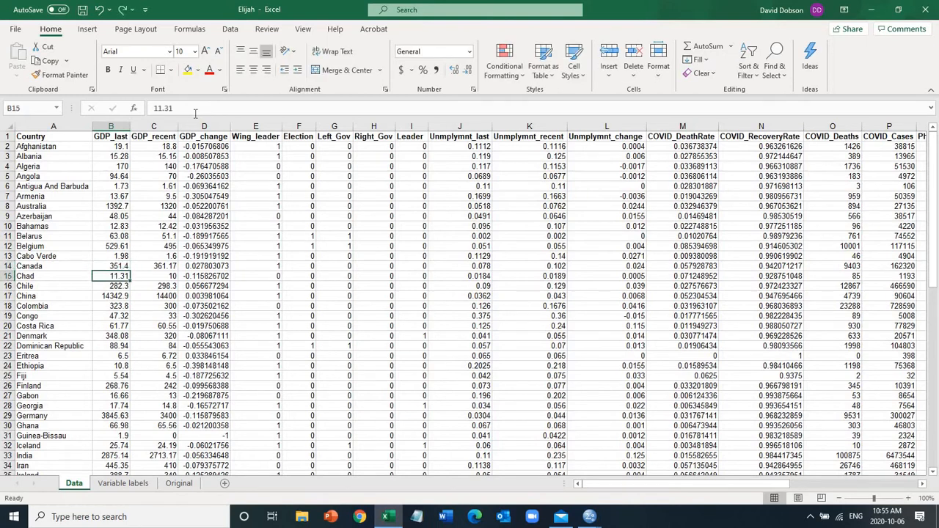
key("Up")
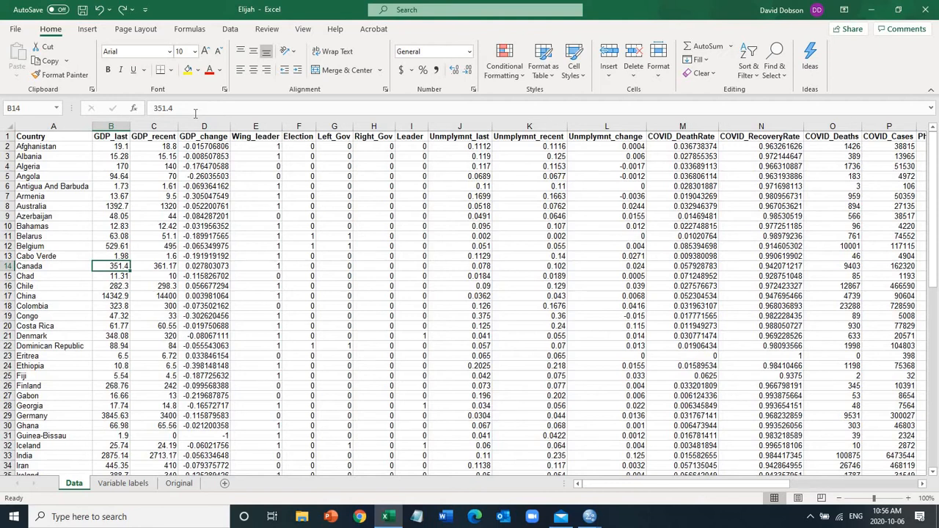
- Examine the header row of the Data sheet and the variable names and descriptions on the Variable labels sheet
left_click(5, 136)
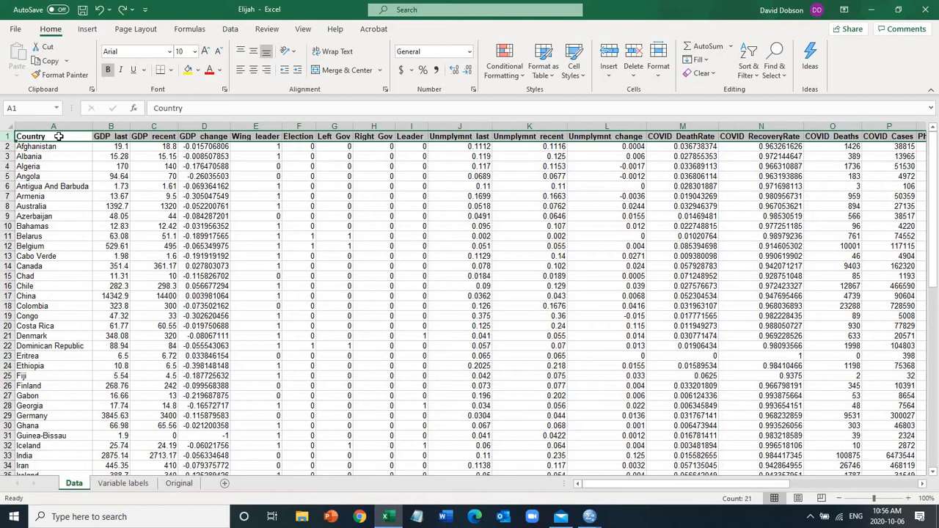
left_click(59, 137)
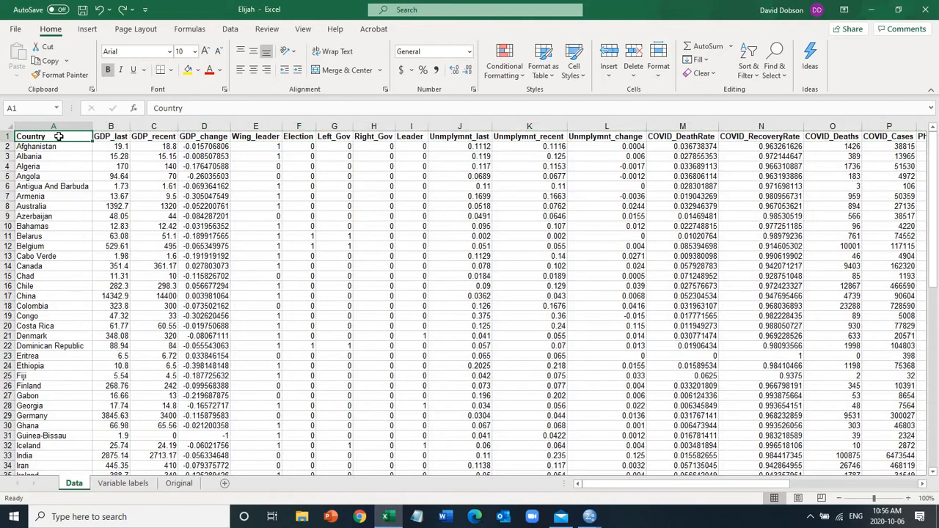
left_click(122, 483)
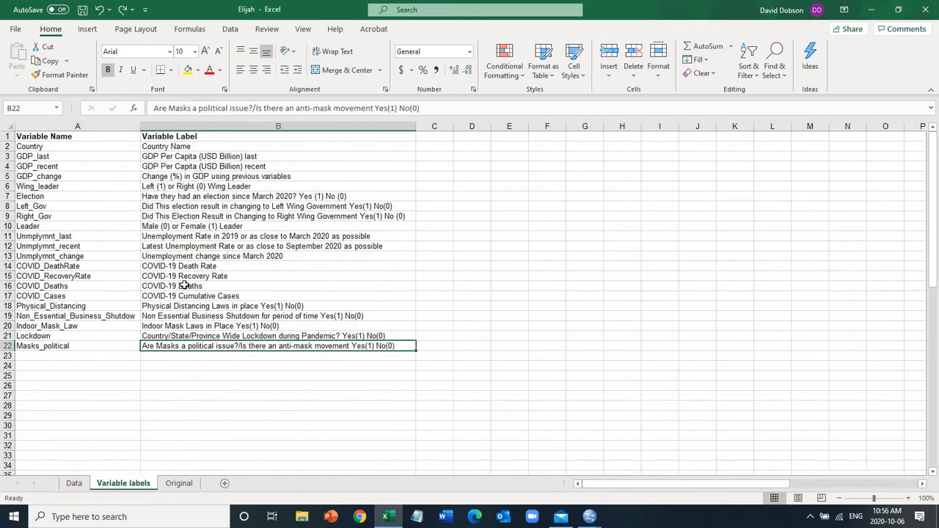
left_click(209, 148)
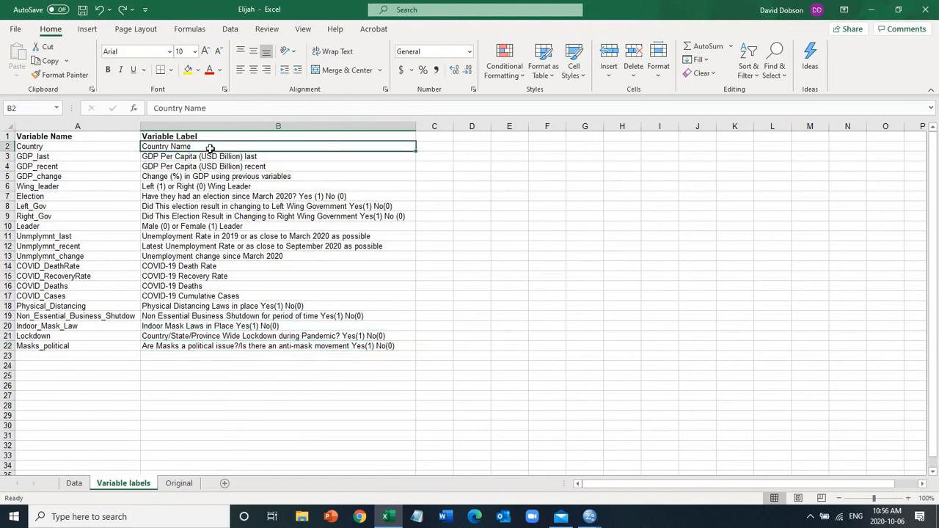
key("Down")
key("Up")
key("Up")
key("Left")
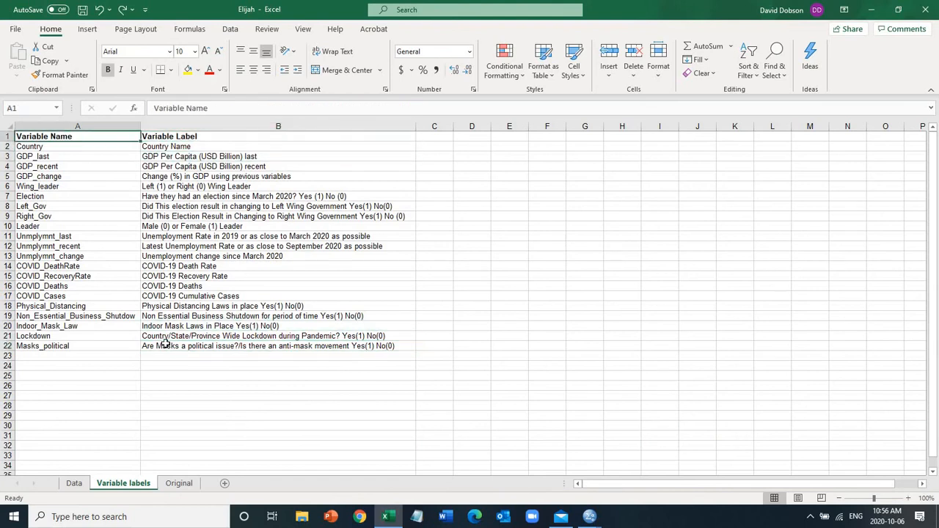
- Return to the Data sheet, save the workbook, and switch to the IBM SPSS Statistics Data Editor
left_click(74, 483)
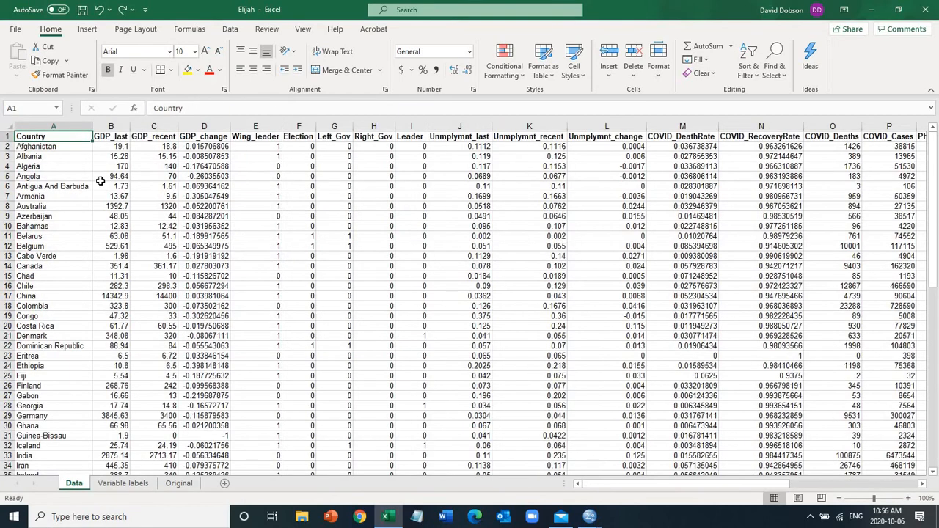
left_click(83, 12)
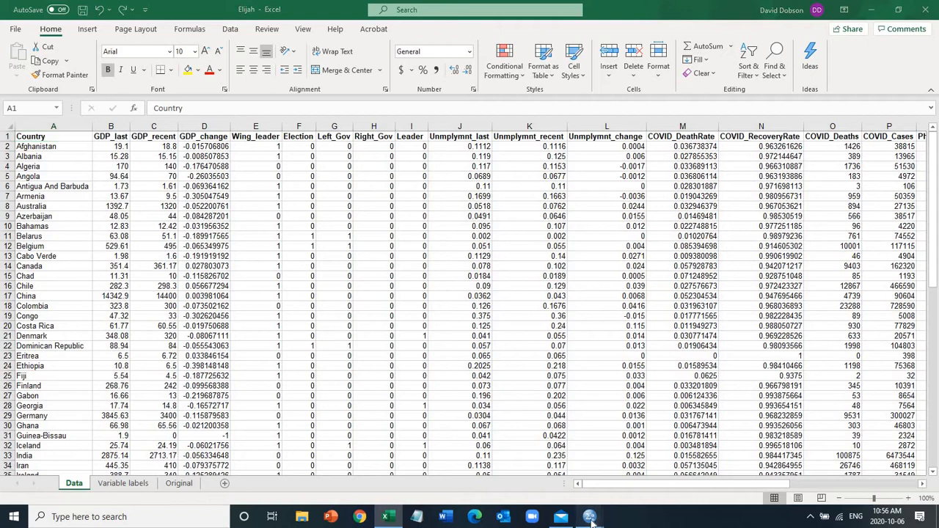
mouse_move(592, 518)
left_click(573, 455)
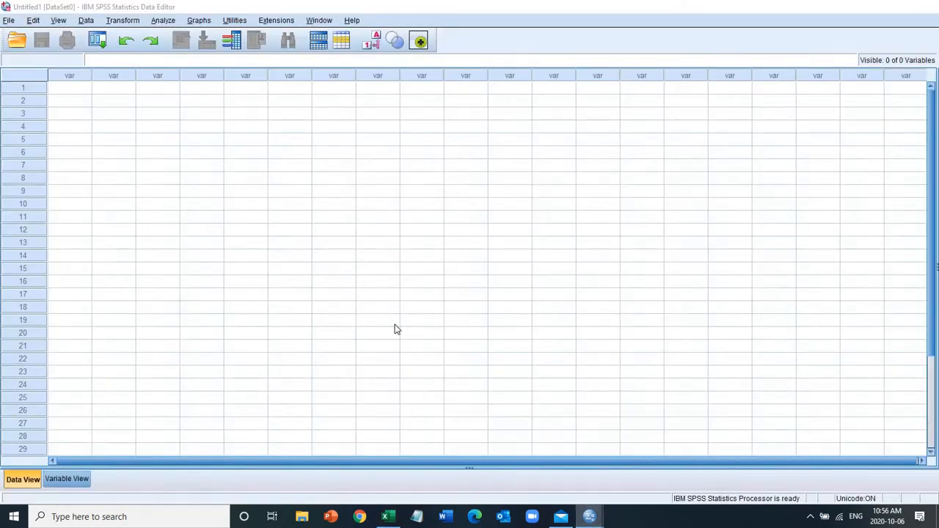
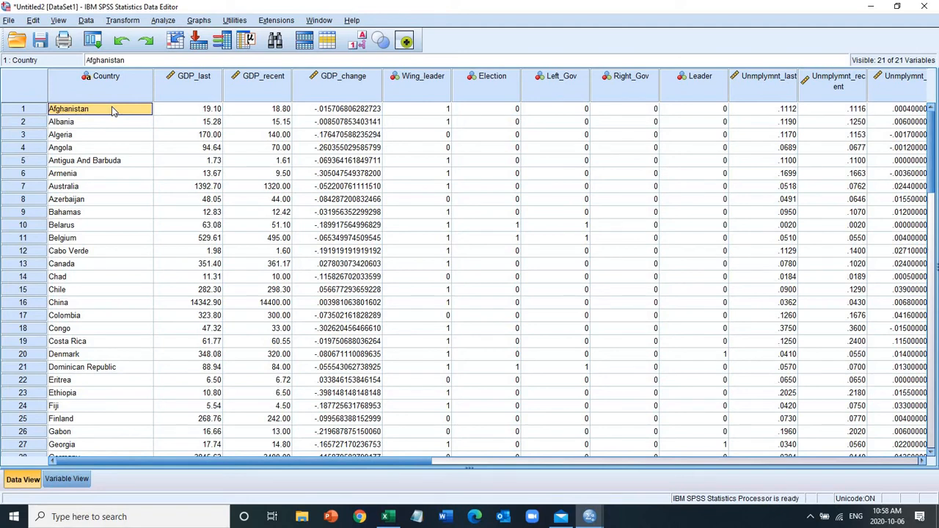
- Check the extra case in row 72 below Viet Nam across its variables, and delete that case
key("ctrl+Down")
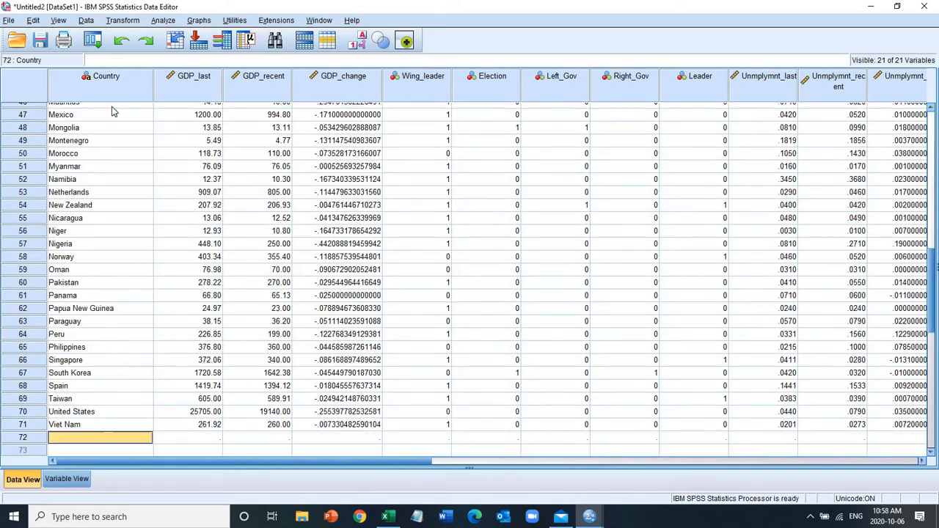
key("Down")
key("Down")
key("Down")
key("Up")
key("Up")
key("Up")
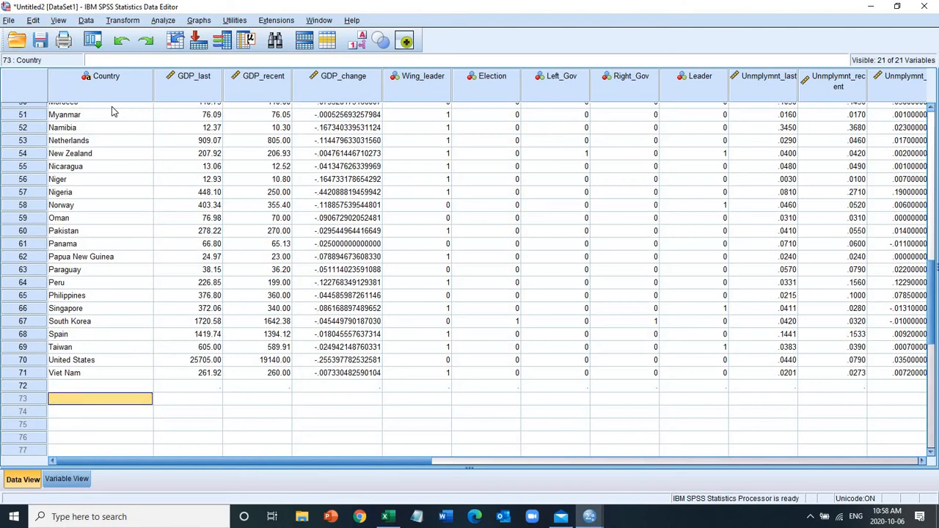
key("Right")
key("Right")
key("Right")
key("Right")
key("Right")
key("Right")
key("Right")
key("Right")
key("Right")
key("Right")
key("Right")
key("Right")
key("Right")
key("Right")
key("Right")
key("Right")
key("Right")
key("Right")
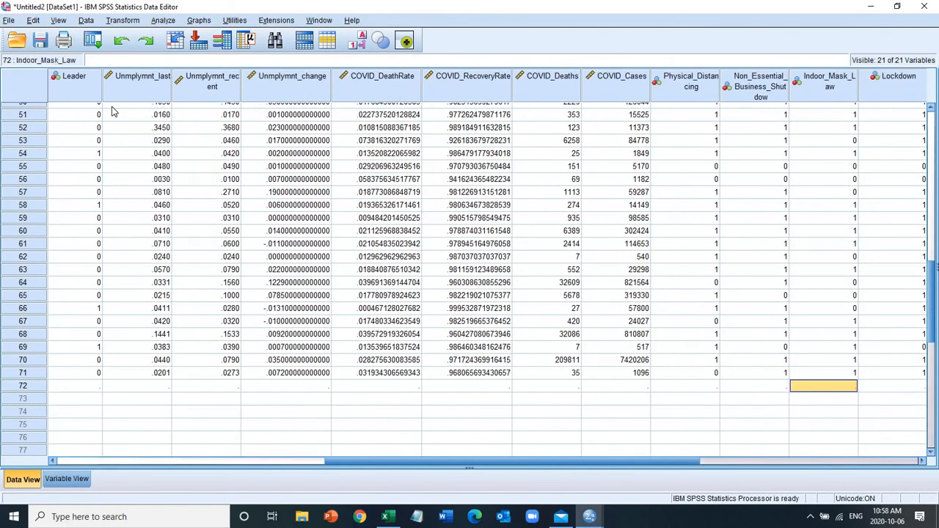
key("Left")
key("Left")
key("Home")
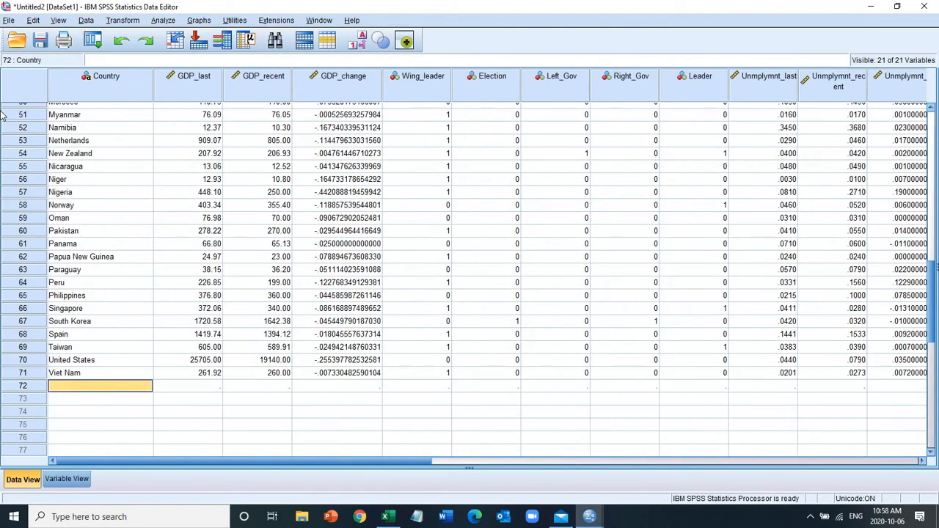
left_click(16, 387)
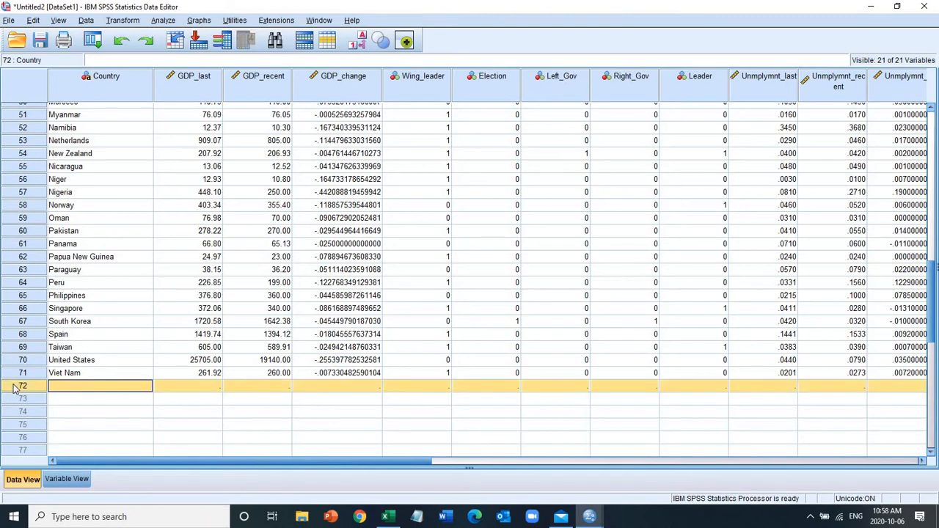
key("Delete")
- Review the cases upward from the end of the dataset to the first case, Afghanistan
key("Up")
key("Up")
key("Up")
key("Up")
key("Up")
key("Up")
key("Up")
key("Up")
key("Up")
key("Up")
key("Up")
key("Up")
key("Up")
key("Up")
key("Up")
key("Up")
key("Up")
key("Up")
key("Up")
key("Up")
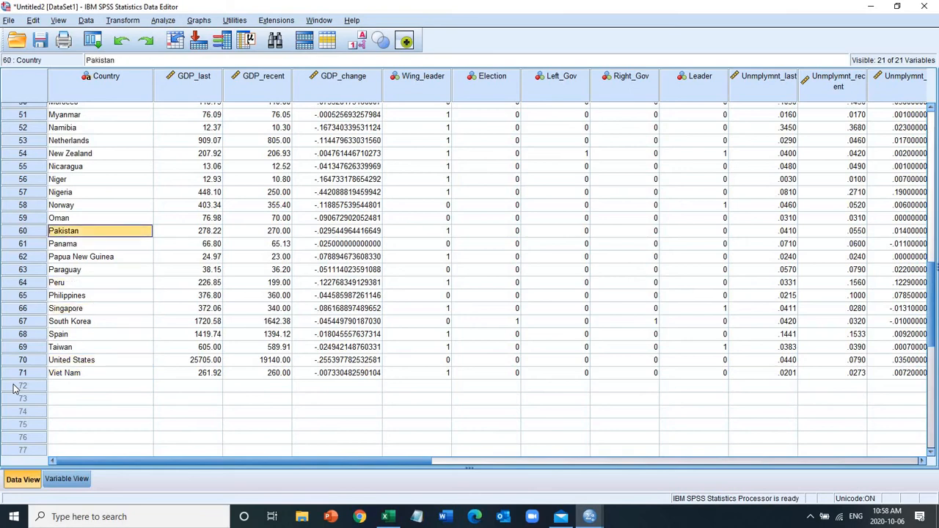
key("Up")
key("Up")
key("Up")
key("Up")
key("Up")
key("Up")
key("Up")
key("Up")
key("Up")
key("Up")
key("Up")
key("Up")
key("Up")
key("Up")
key("Up")
key("Up")
key("Up")
key("Up")
key("Up")
key("Up")
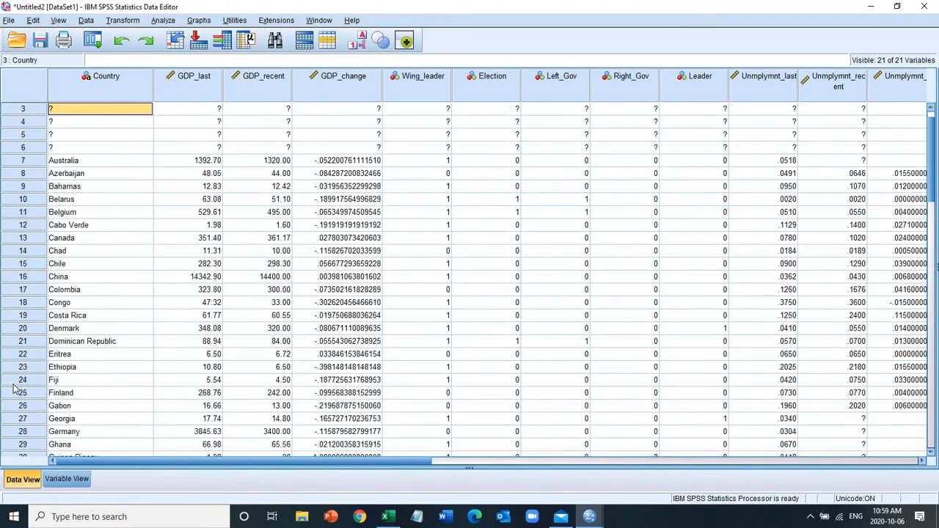
- Examine the first case across all variables through Masks_political, and return to its Country value
key("Right")
key("Right")
key("Right")
key("Right")
key("Right")
key("Right")
key("Right")
key("Right")
key("Right")
key("Right")
key("Right")
key("Right")
key("Right")
key("Right")
key("Right")
key("Right")
key("Right")
key("Right")
key("Right")
key("Right")
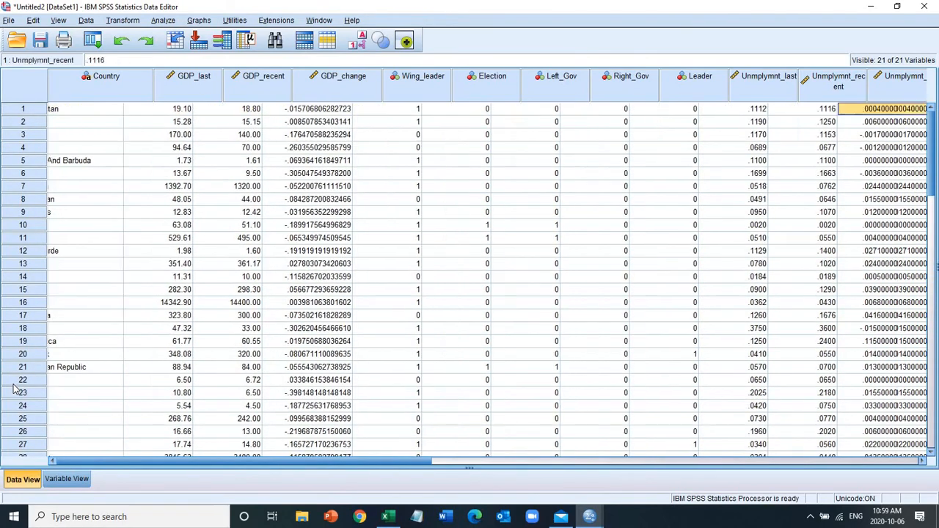
key("Right")
key("Right")
key("Right")
key("Right")
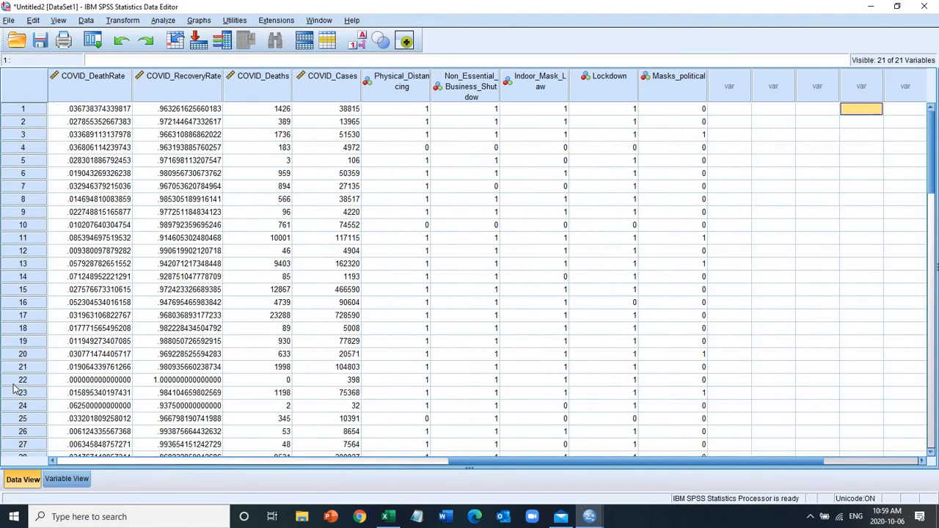
key("Left")
key("Left")
key("Left")
key("Left")
key("Left")
key("Left")
key("Left")
key("Left")
key("Left")
key("Left")
key("Left")
key("Left")
key("Left")
key("Left")
key("Left")
key("Left")
key("Left")
key("Left")
key("Left")
key("Left")
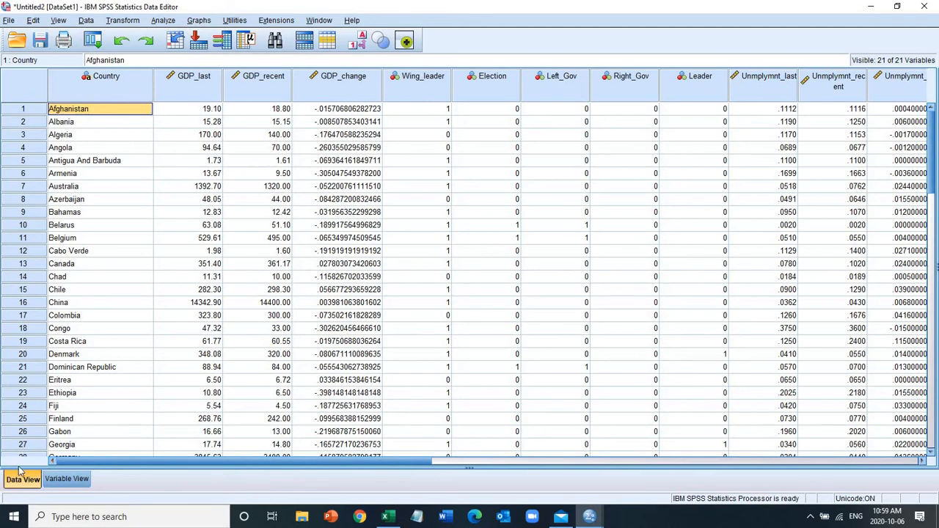
- Widen the Name column in the variable definitions to fit the full names, and review the variables down to Masks_political
left_click(66, 480)
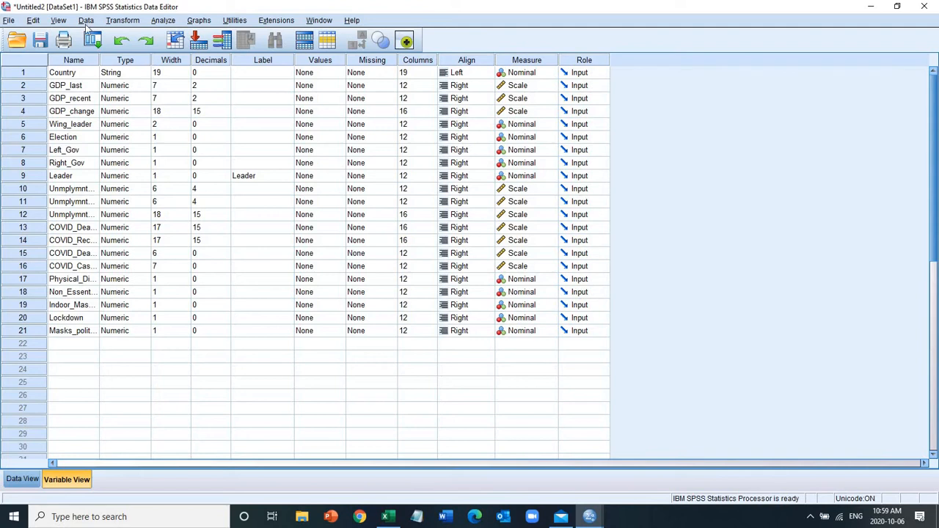
left_click_drag(99, 60, 184, 74)
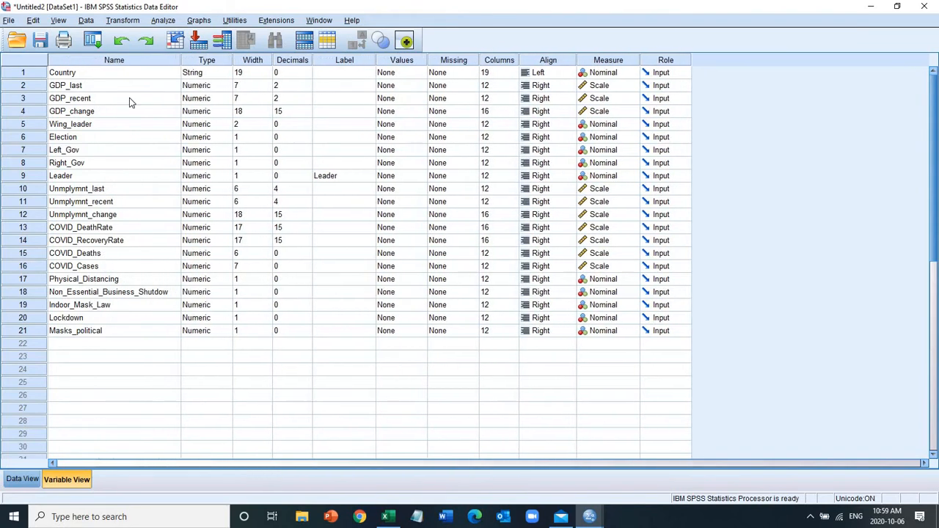
left_click(111, 76)
key("Down")
key("Down")
key("Down")
key("Down")
key("Down")
key("Down")
key("Down")
key("Down")
key("Down")
key("Down")
key("Down")
key("Down")
key("Down")
key("Down")
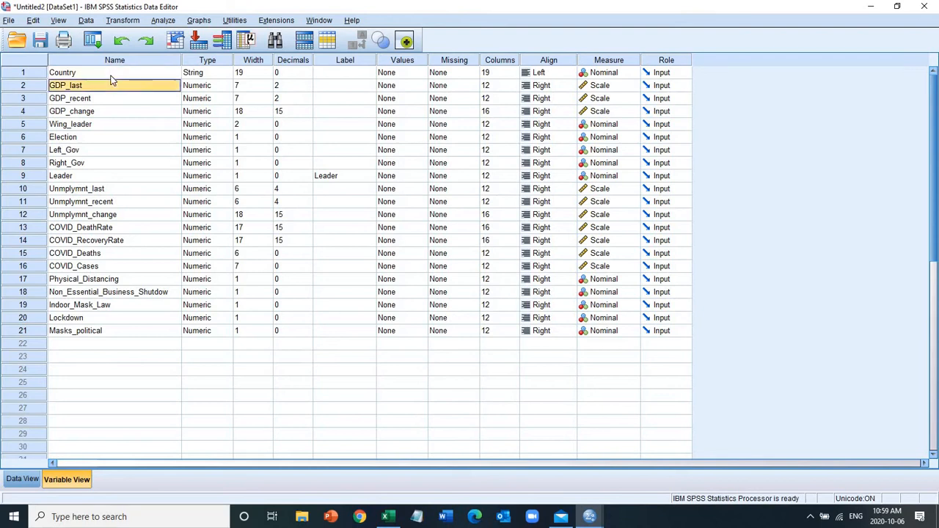
key("Down")
key("Down")
key("Down")
key("Down")
key("Down")
key("Down")
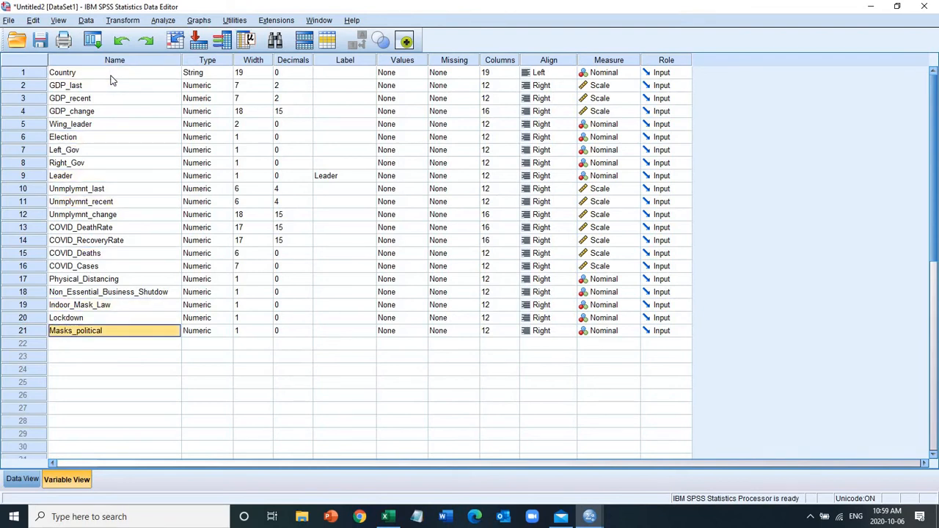
- Go to the empty Label cell of the Country variable
key("Up")
key("Up")
key("Up")
key("Up")
key("Up")
key("Up")
key("Up")
key("Up")
key("Up")
key("Up")
key("Up")
key("Up")
key("Up")
key("Up")
key("Up")
key("Up")
key("Up")
key("Up")
key("Up")
key("Up")
key("Right")
key("Right")
key("Right")
key("Right")
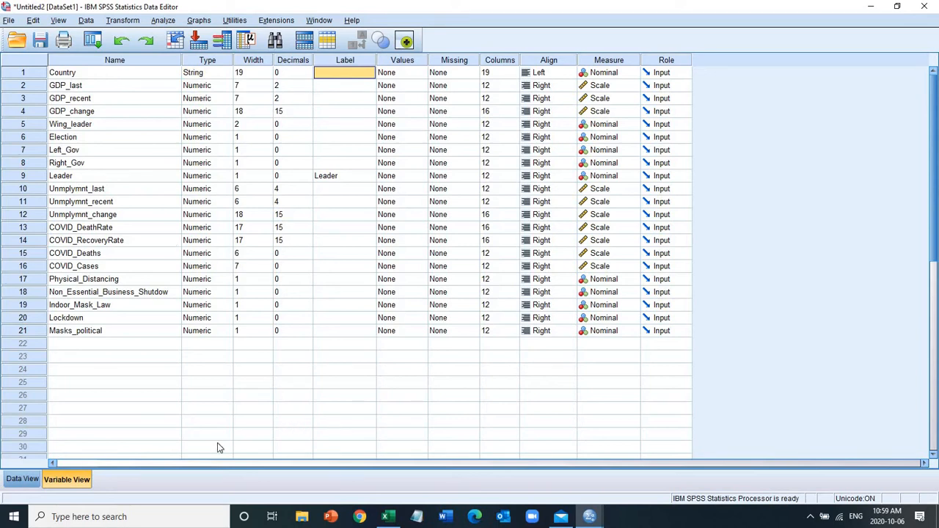
- Switch to the Elijah workbook in Excel and copy the label descriptions in B2:B22 of the Variable labels sheet
mouse_move(386, 518)
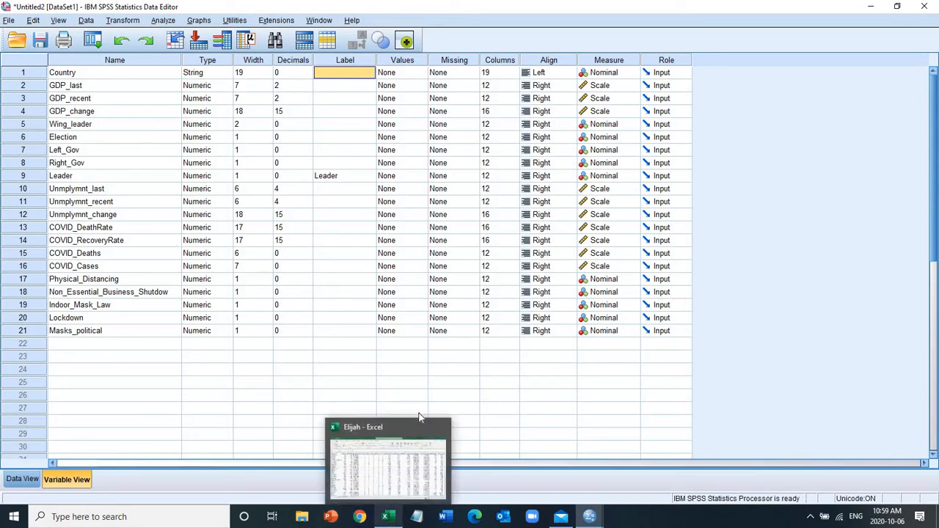
left_click(399, 449)
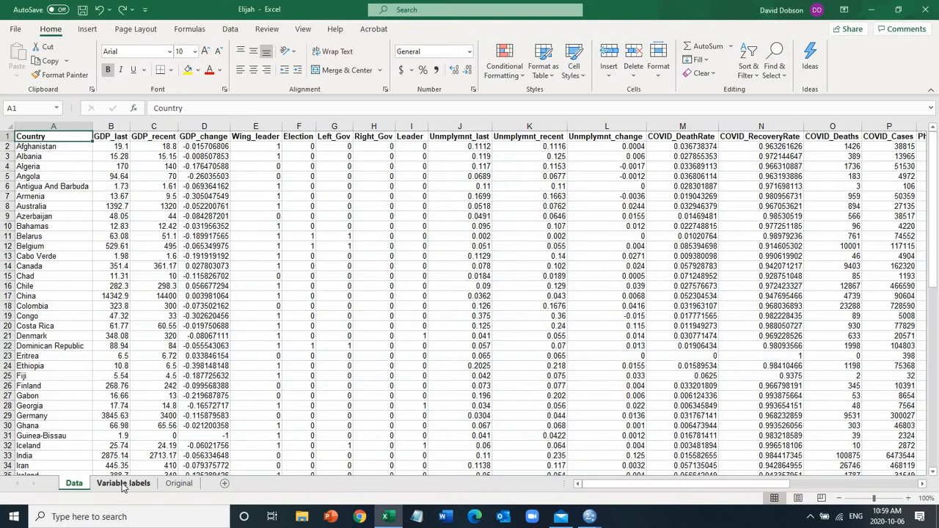
left_click(123, 483)
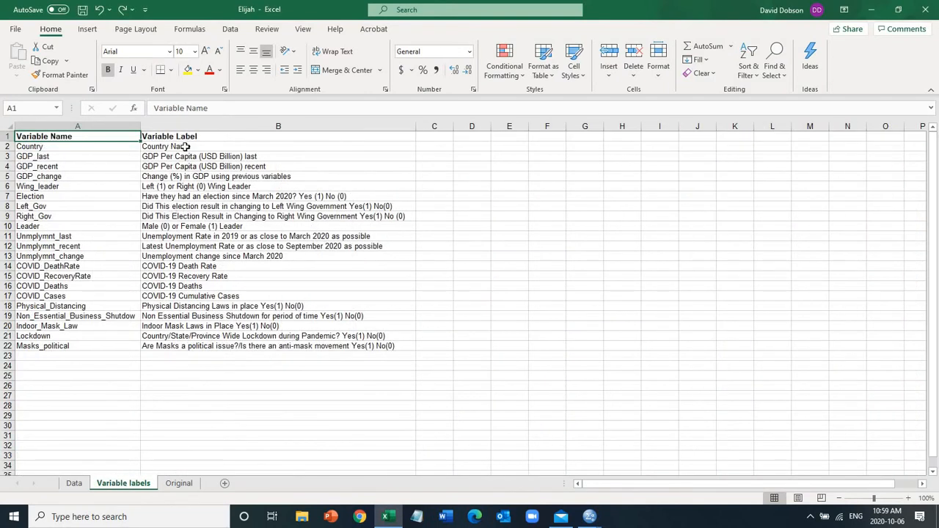
left_click_drag(185, 147, 186, 154)
key("shift+Down")
key("shift+Down")
key("shift+Down")
key("shift+Down")
key("shift+Down")
key("shift+Down")
key("shift+Down")
key("shift+Down")
key("shift+Down")
key("shift+Down")
key("shift+Down")
key("shift+Down")
key("shift+Down")
key("shift+Down")
key("shift+Down")
key("shift+Down")
key("shift+Down")
key("shift+Down")
key("shift+Down")
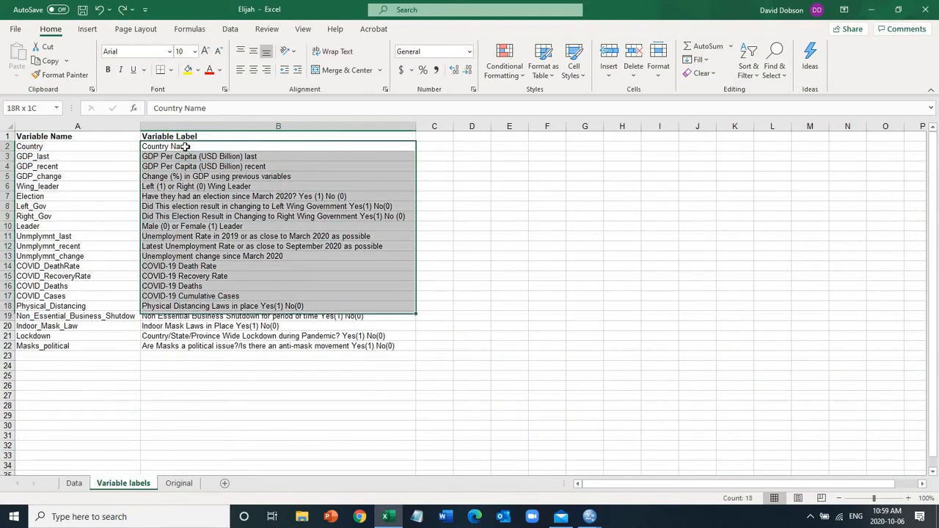
key("ctrl+c")
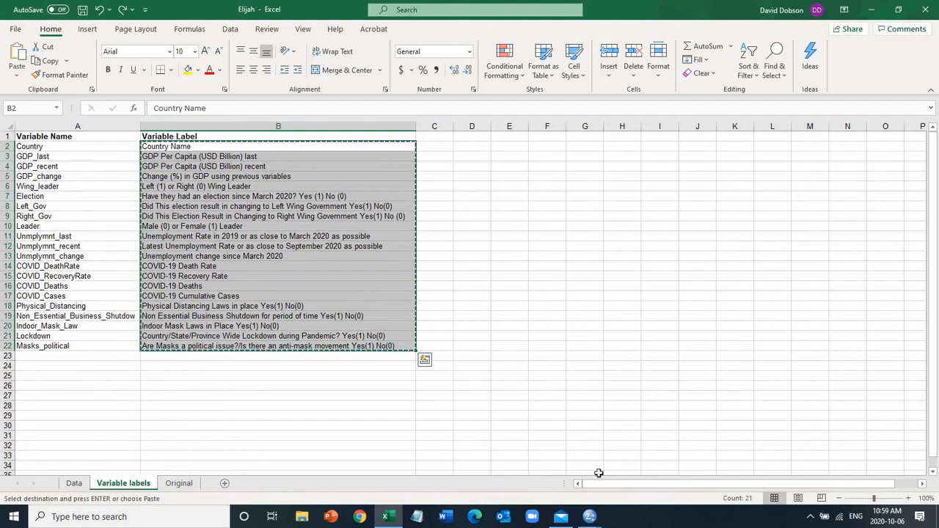
- Return to the SPSS Data Editor, paste the copied descriptions as variable labels starting at Country, and widen the Label column to fit them
left_click(590, 516)
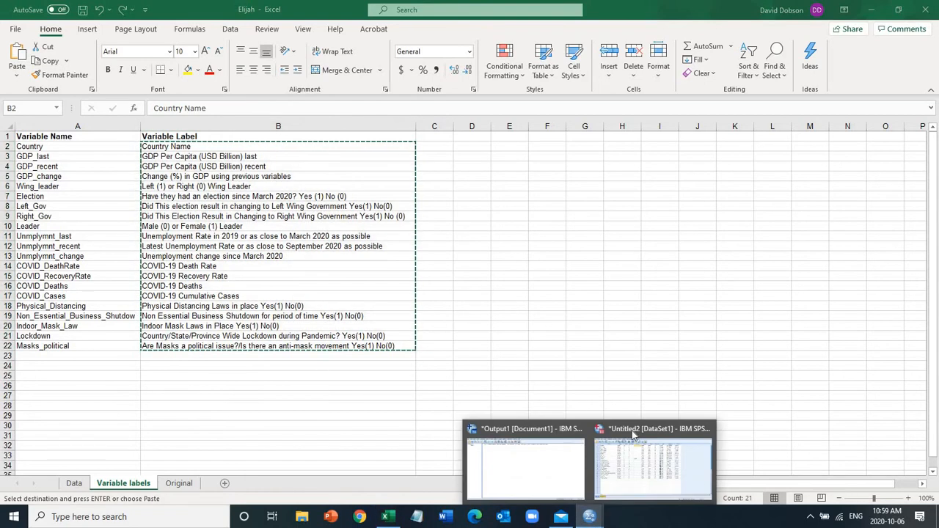
left_click(660, 465)
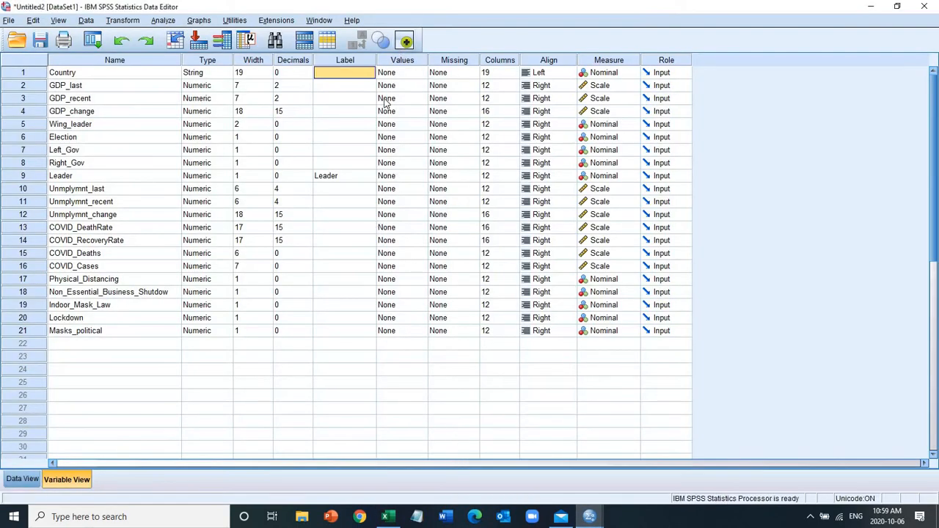
key("ctrl+v")
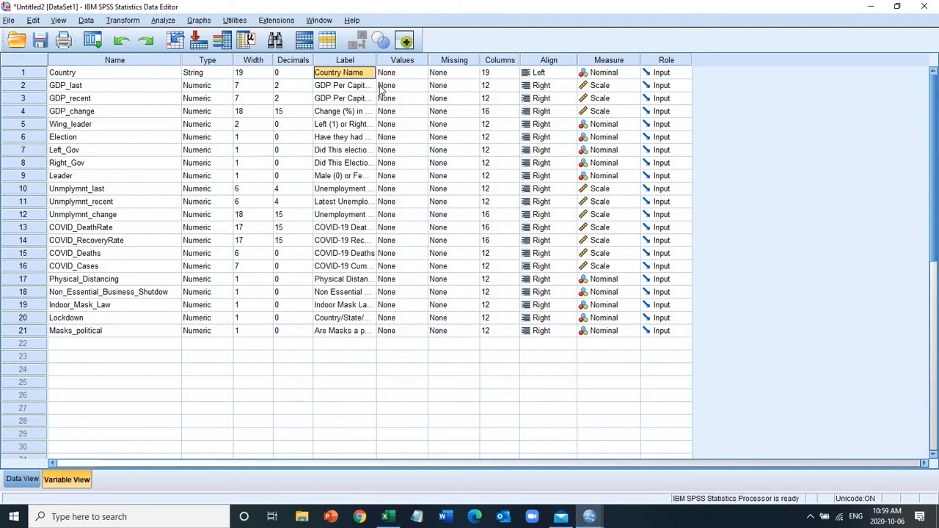
left_click_drag(376, 59, 599, 83)
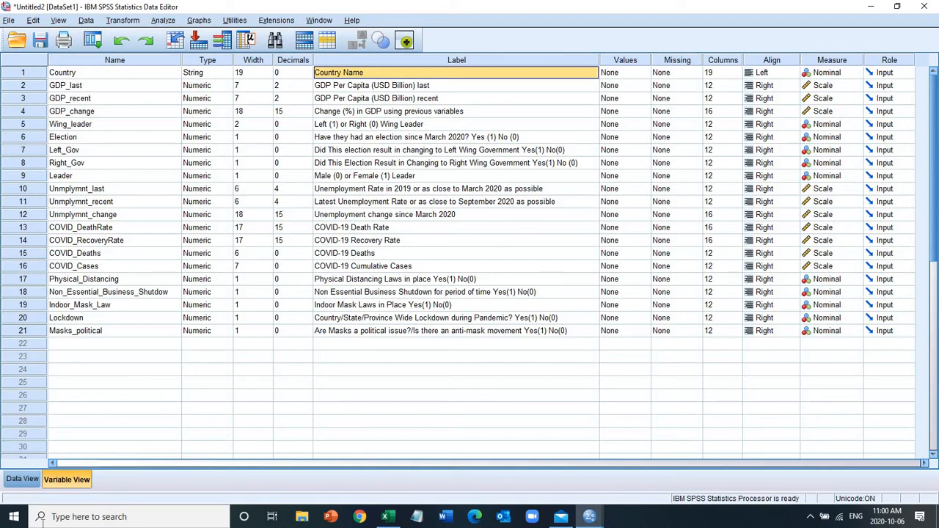
- Check the Wing_leader variable's description in the data, and jump from the Election definition to its data column
left_click(22, 477)
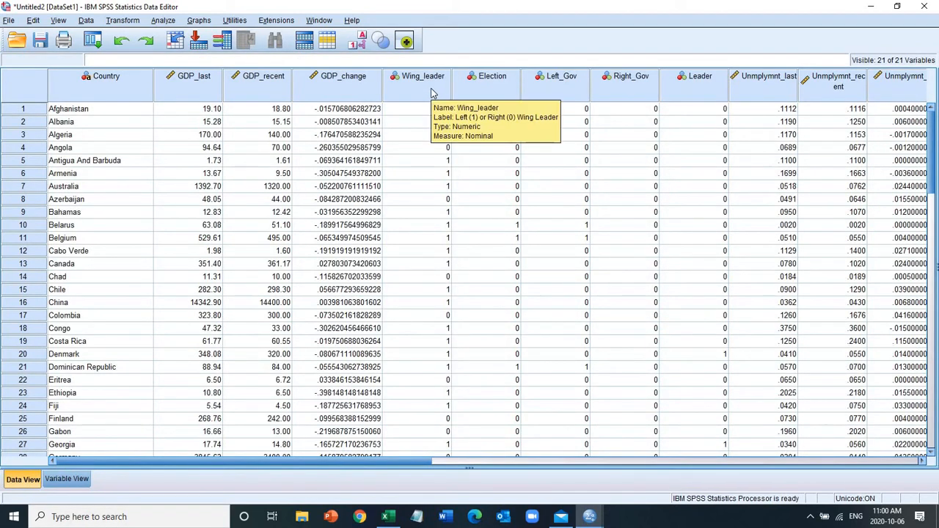
left_click(72, 480)
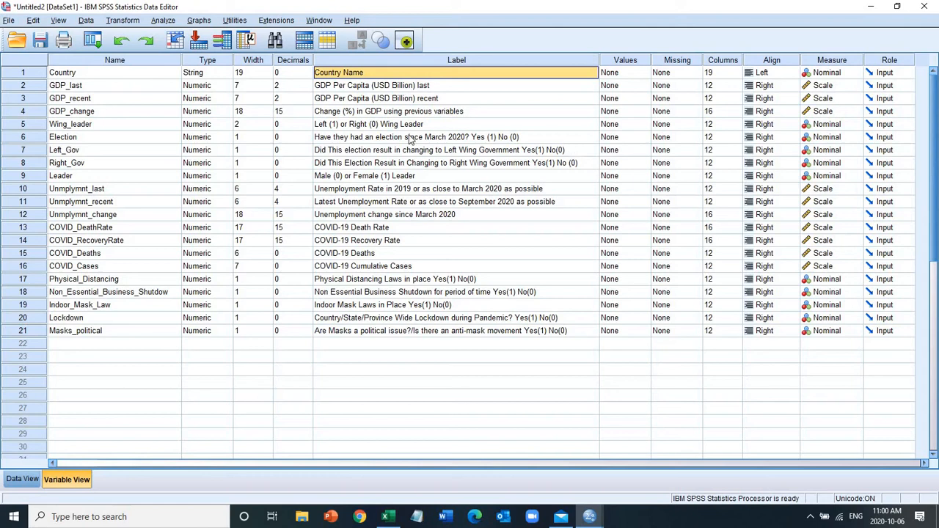
double_click(19, 139)
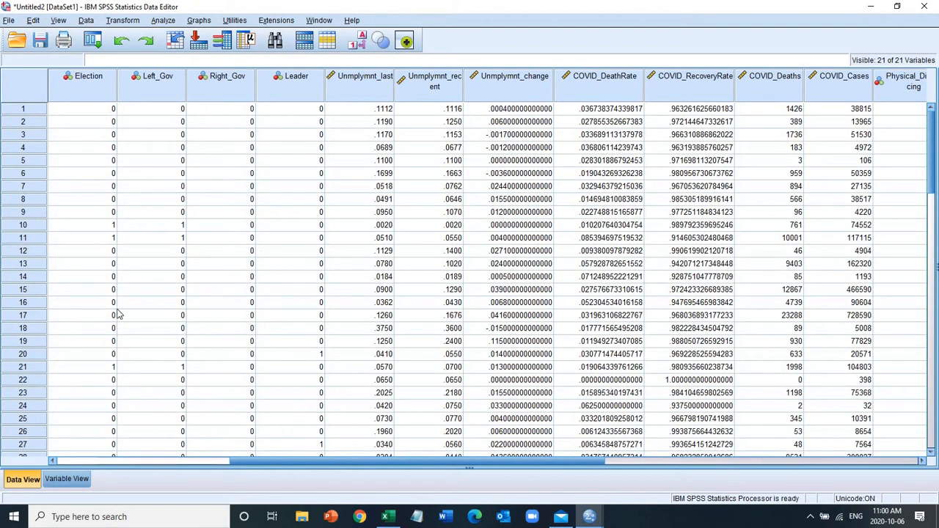
- Define value labels for the Election variable, with 1 as Yes and 0 as No
left_click(77, 481)
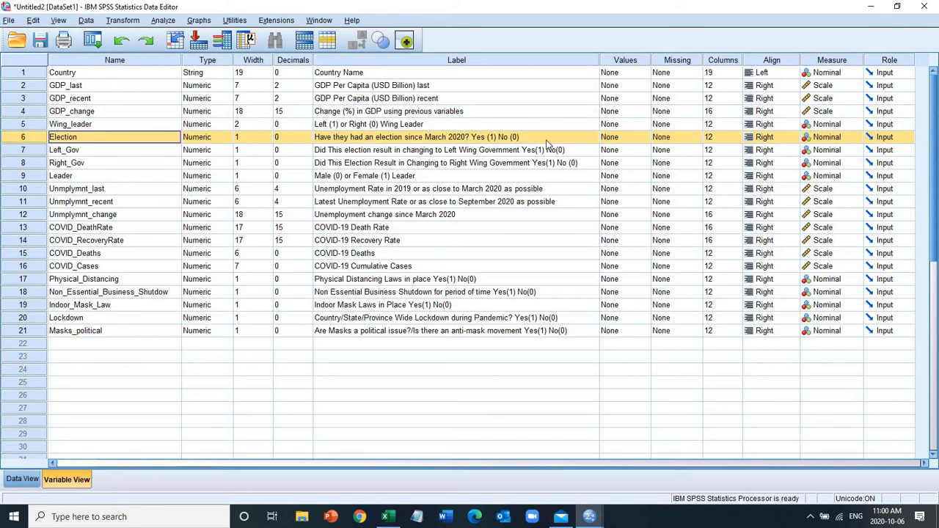
left_click(650, 138)
left_click(641, 138)
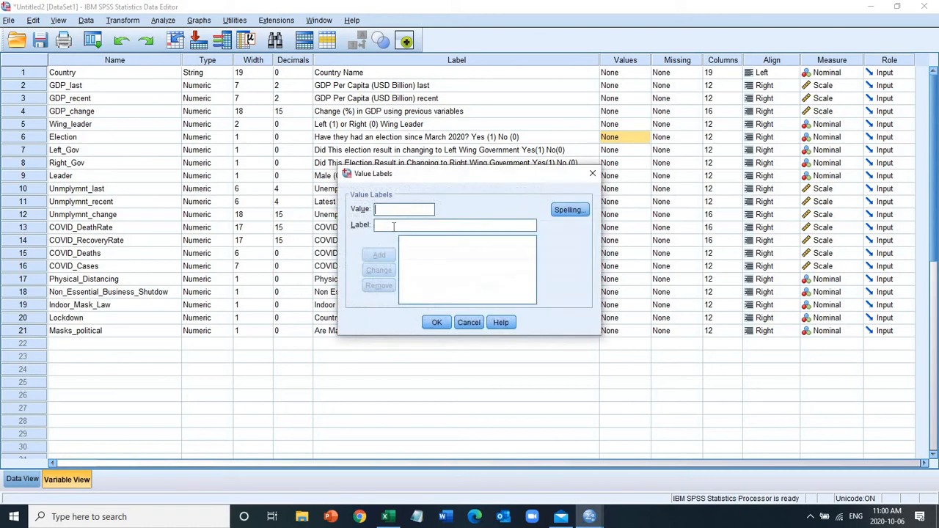
type("1Yes")
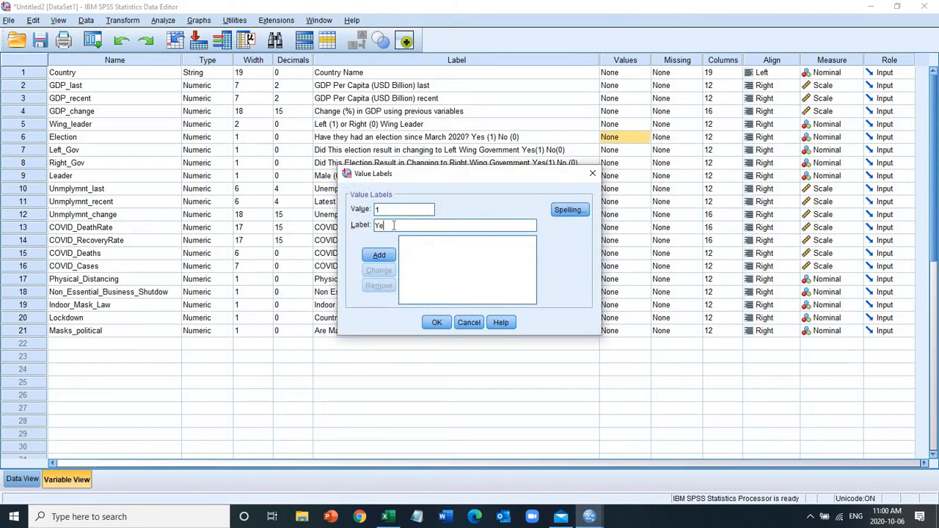
left_click(378, 256)
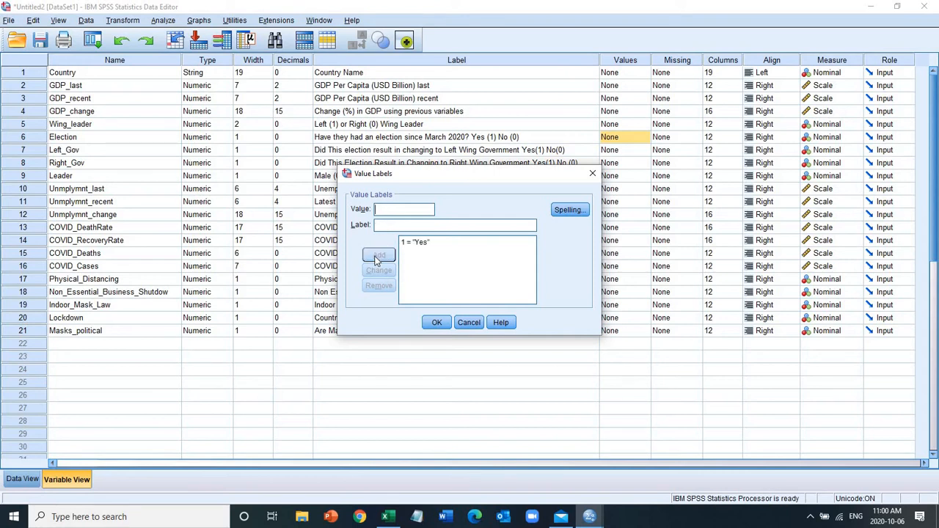
type("0")
left_click(410, 225)
type("No")
left_click(389, 256)
left_click(433, 322)
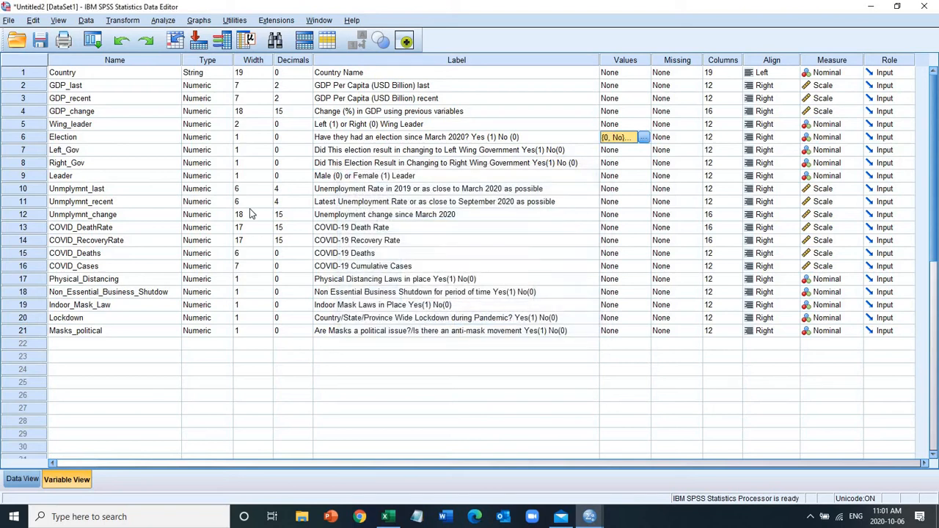
- Show the Election column in the data and compare its display as numeric codes and as value labels
double_click(32, 140)
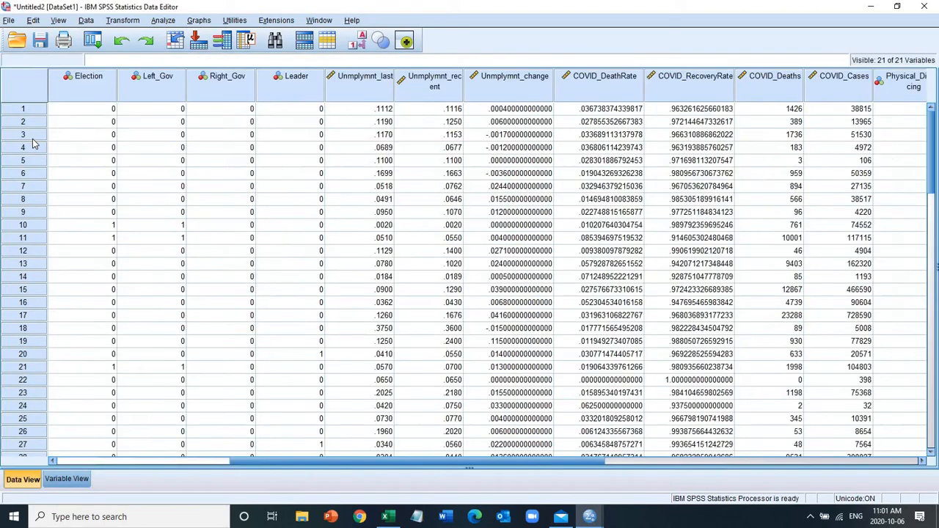
left_click(359, 44)
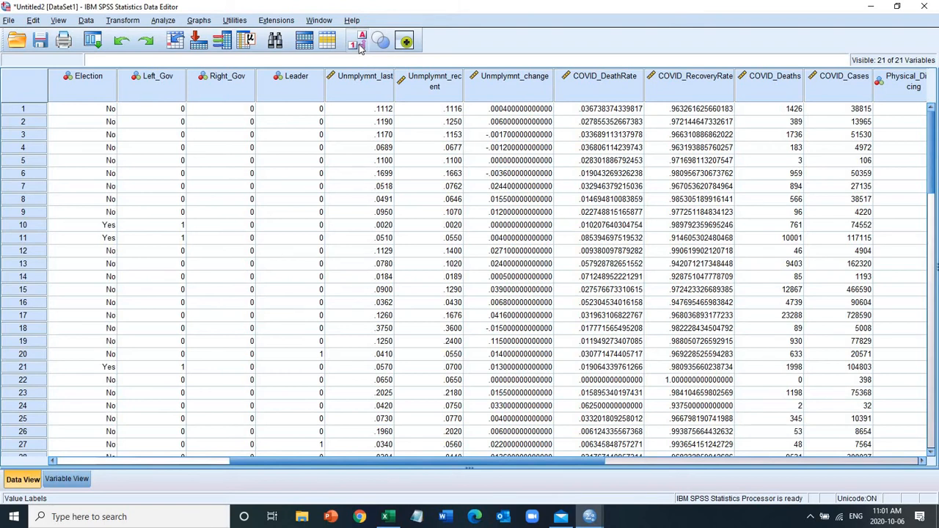
left_click(359, 44)
left_click(359, 44)
left_click(359, 44)
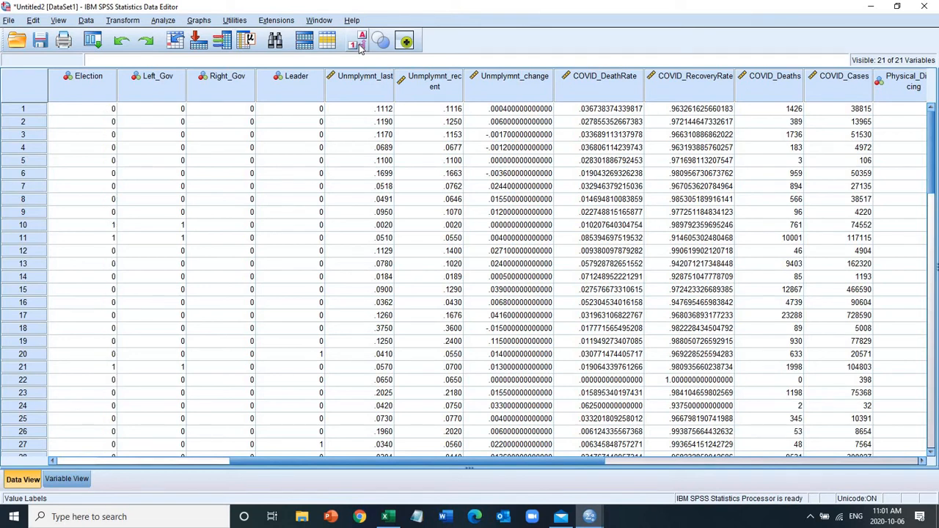
left_click(358, 44)
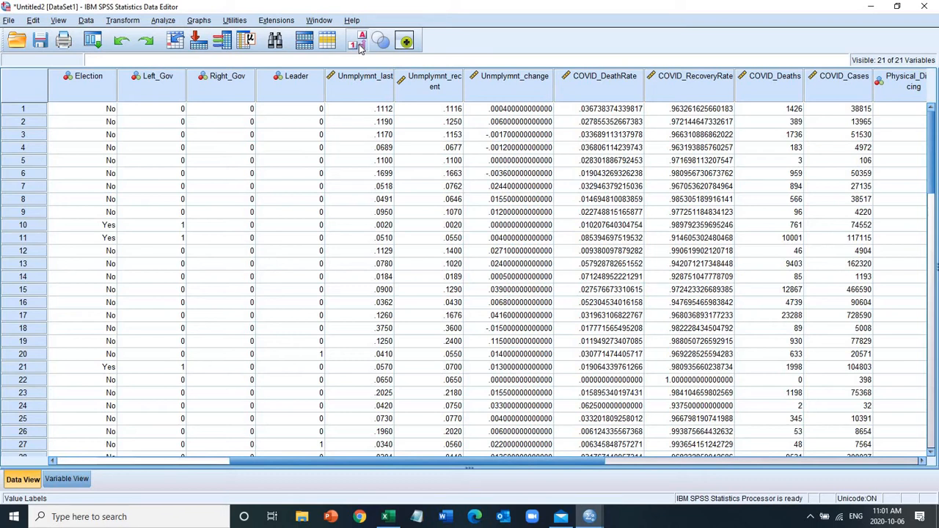
- Check the Election variable's value labels and copy them to the Left_Gov and Right_Gov variables
left_click(67, 479)
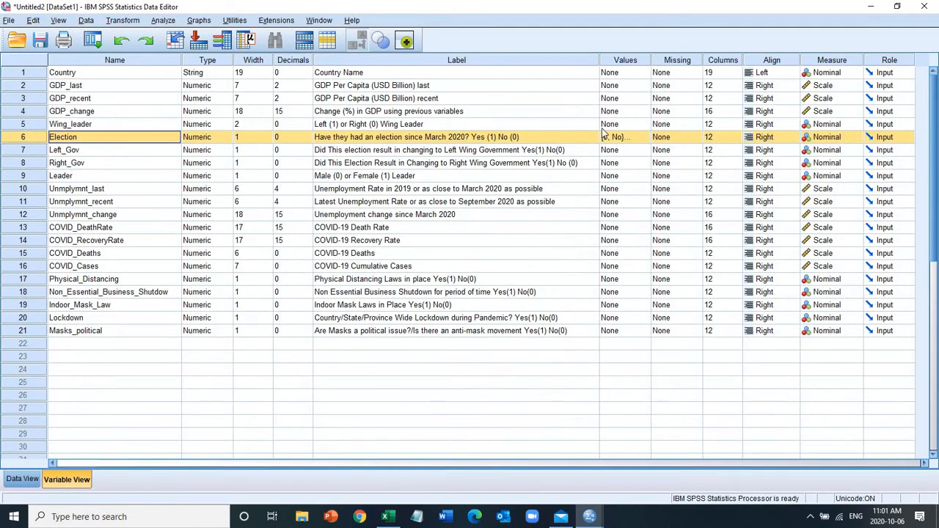
left_click(632, 151)
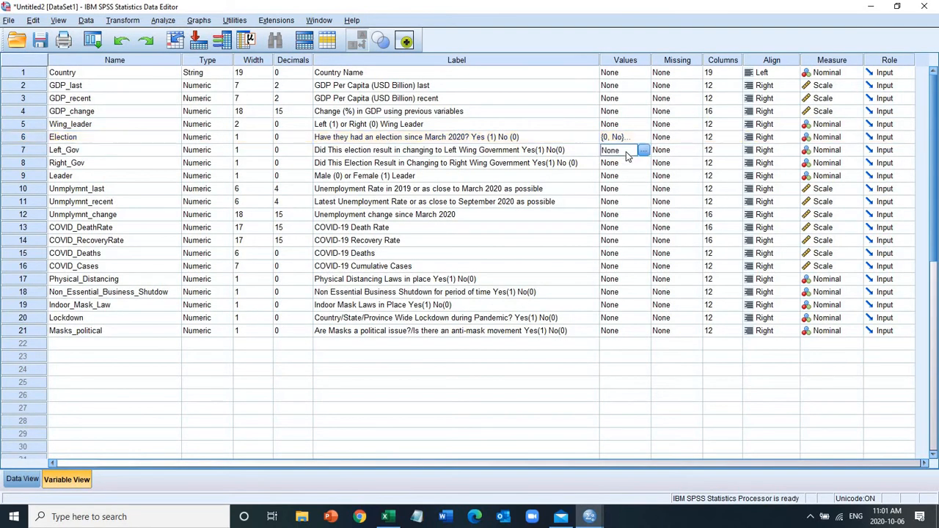
left_click(639, 136)
left_click(642, 136)
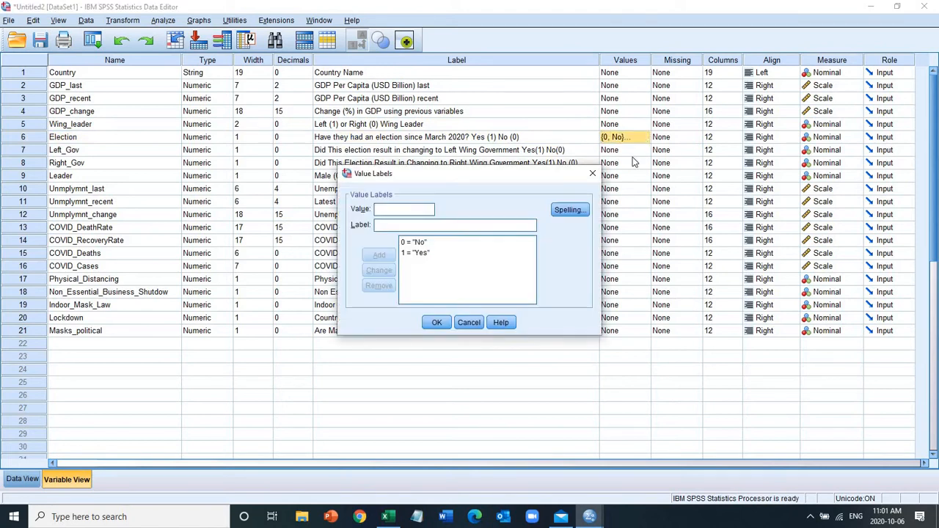
left_click(470, 325)
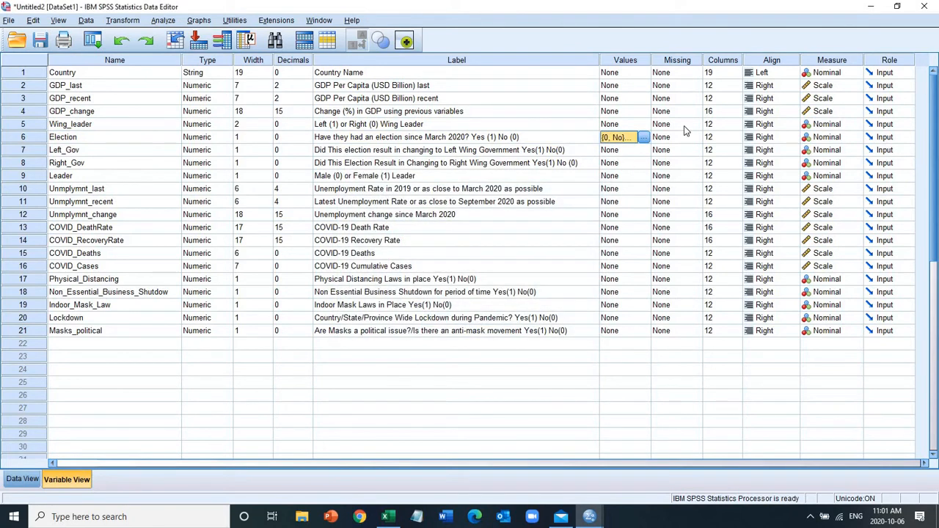
left_click(635, 153)
key("ctrl+v")
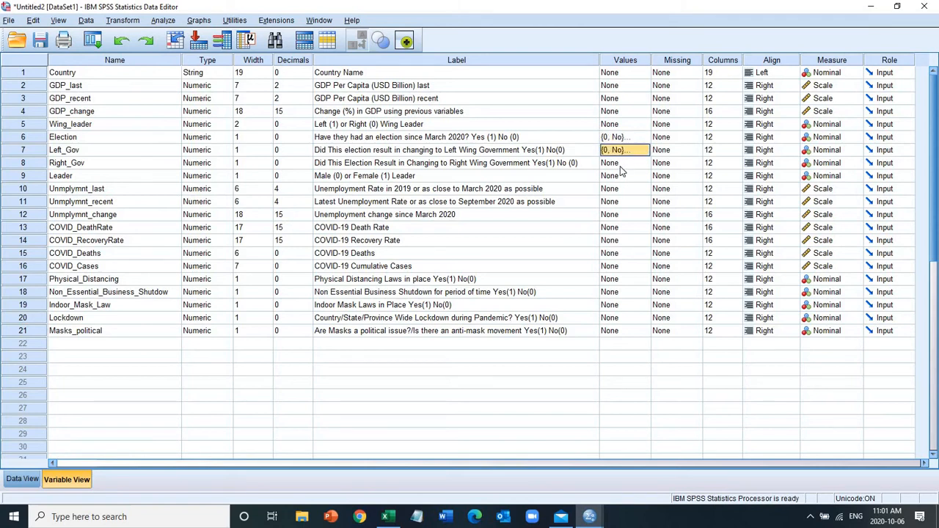
left_click(618, 166)
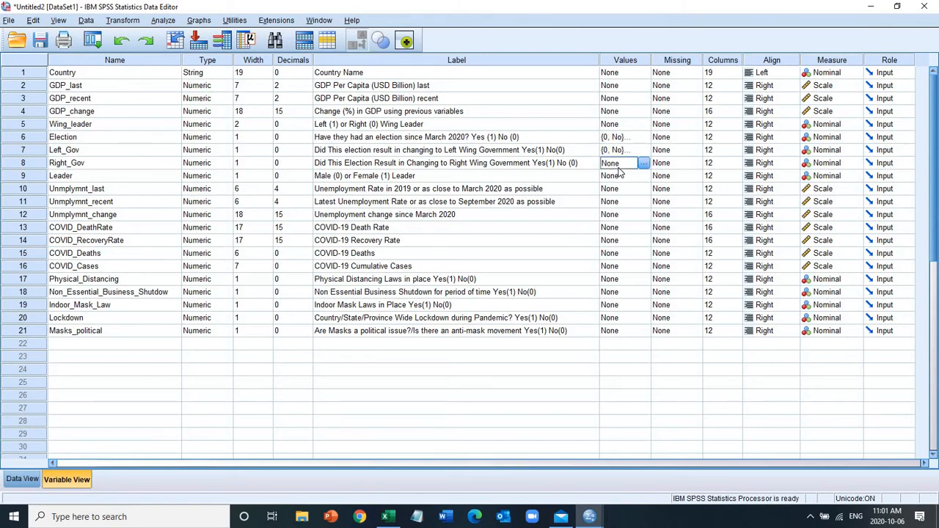
key("ctrl+v")
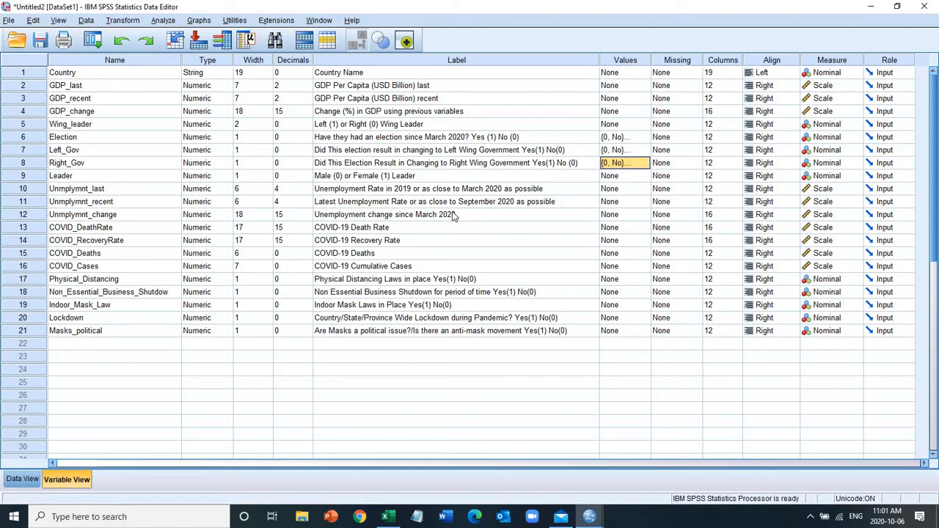
- Apply the same No/Yes value labels to Physical_Distancing, Non_Essential_Business_Shutdow, Indoor_Mask_Law, Lockdown and Masks_political
left_click(636, 283)
key("ctrl+v")
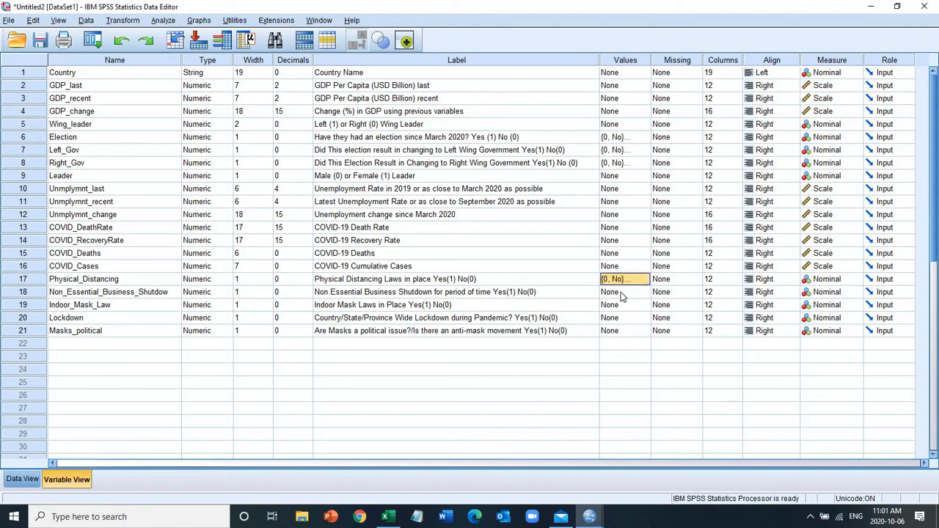
left_click(620, 292)
key("ctrl+v")
left_click(619, 305)
key("ctrl+v")
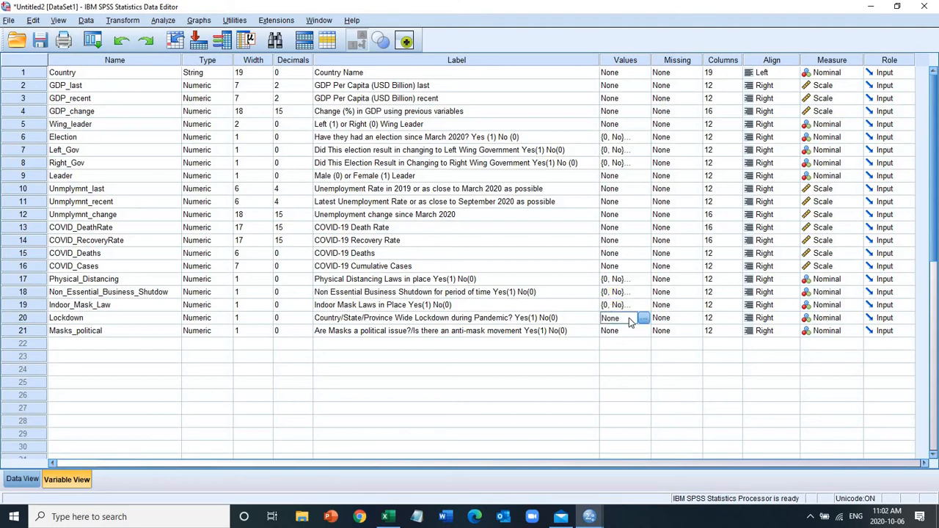
type("{0, No}...")
left_click(620, 333)
type("{0, No}...")
- Define value labels for the Leader variable, with 0 as Male and 1 as Female
left_click(642, 176)
left_click(645, 177)
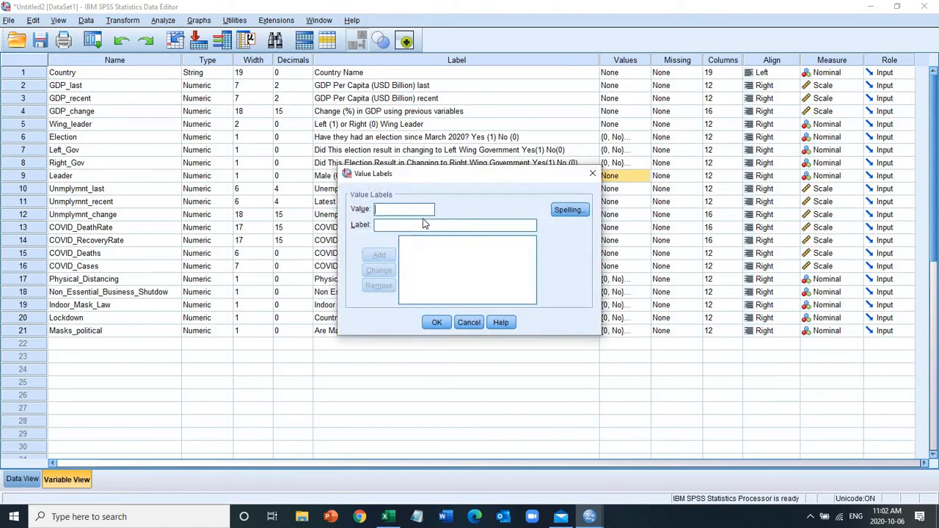
type("0")
type("Male")
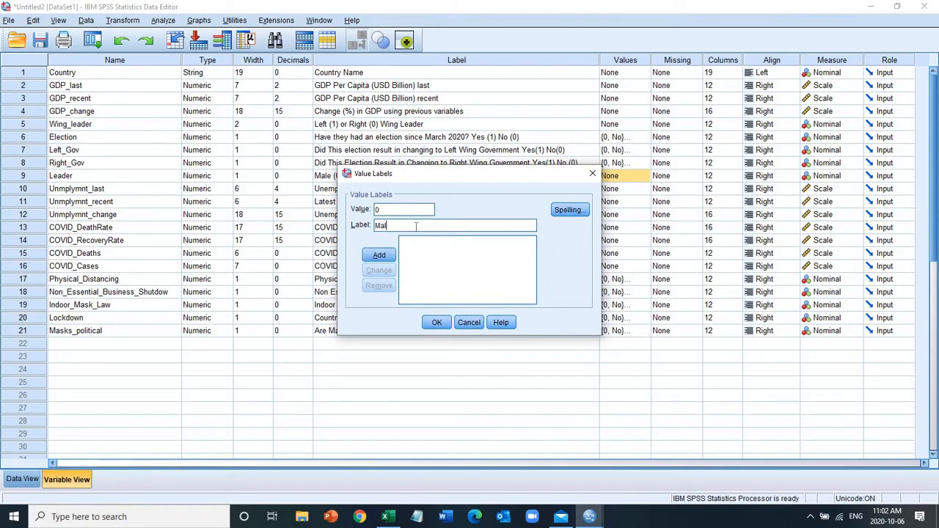
left_click(379, 255)
type("1")
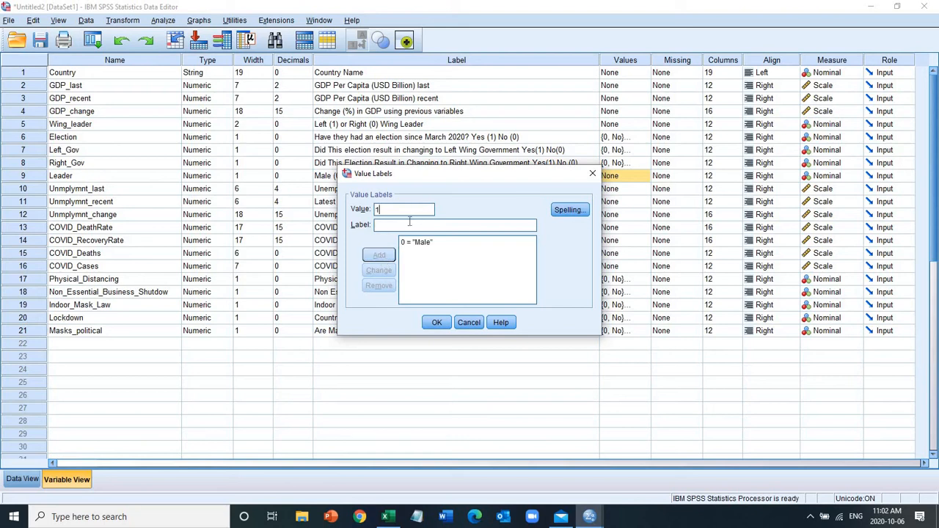
left_click(401, 228)
type("Female")
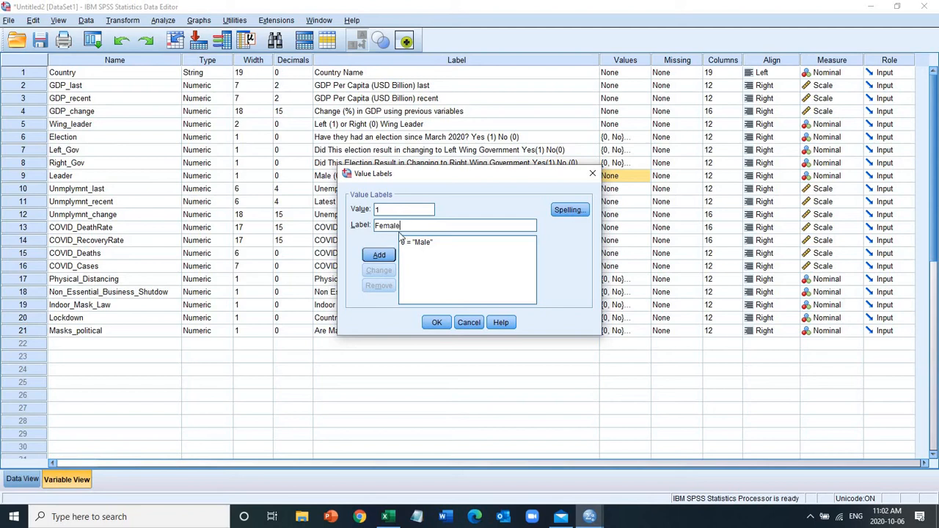
left_click(380, 256)
left_click(437, 322)
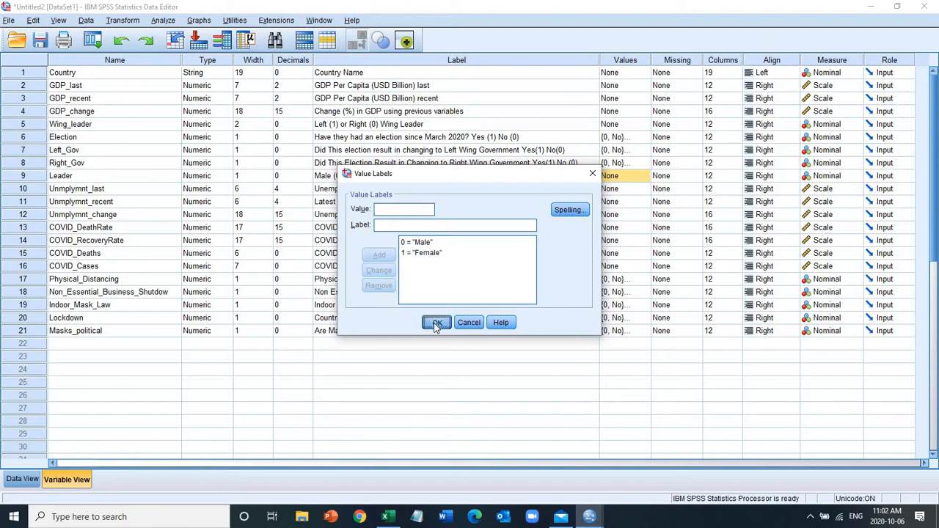
- Compare value labels with numeric codes in the data for the election, leader and pandemic measure variables, ending on numeric codes
left_click(20, 483)
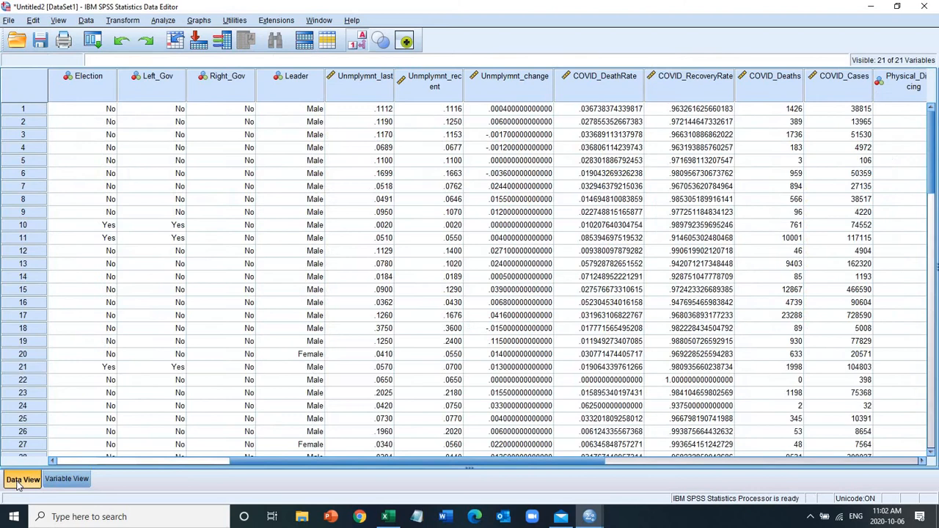
left_click(362, 42)
left_click(362, 42)
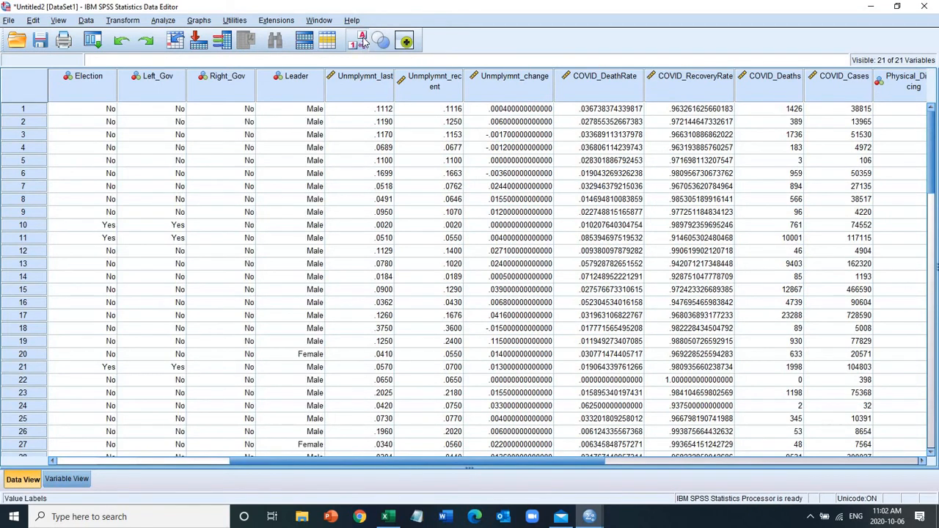
left_click(362, 42)
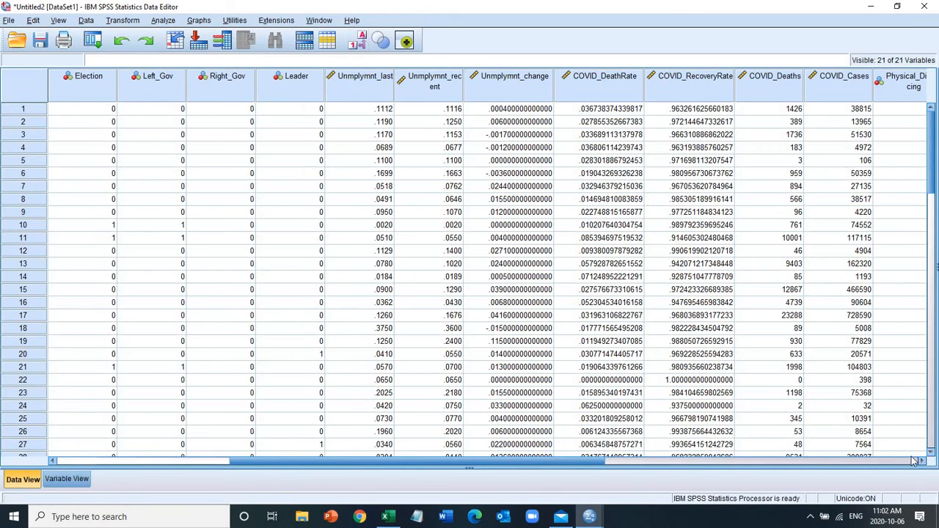
left_click(914, 460)
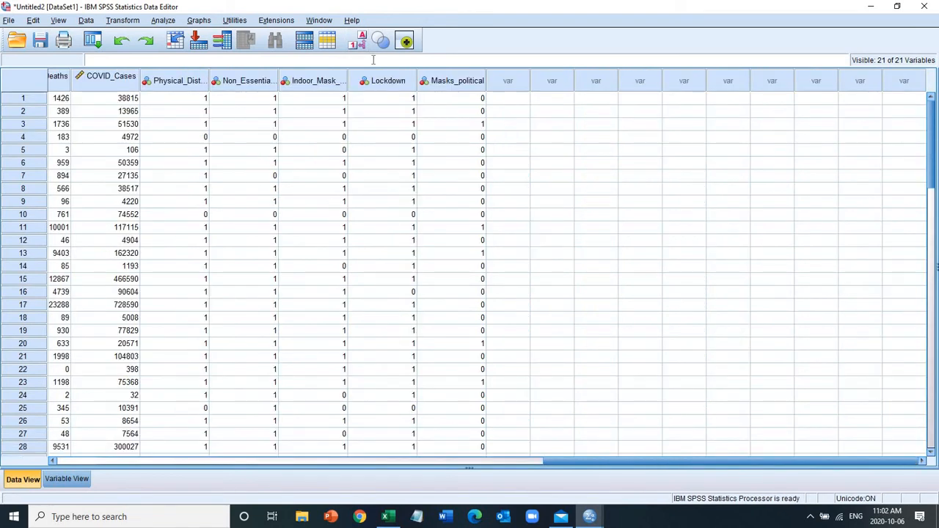
left_click(358, 41)
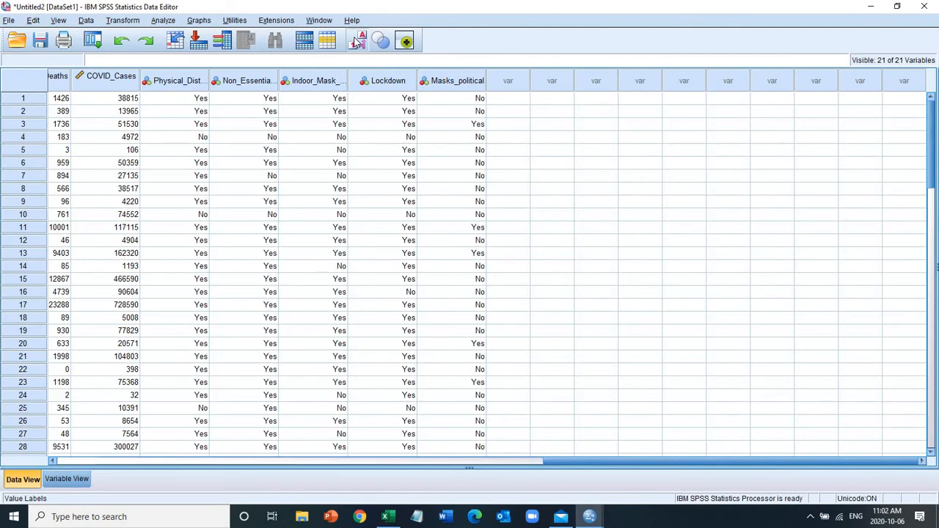
left_click(358, 42)
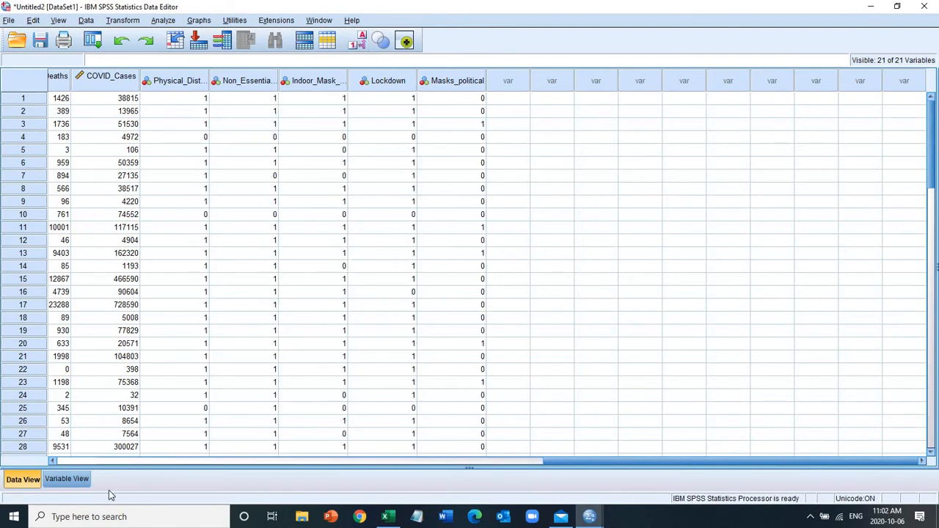
- Review the variable definitions with their value labels, and return to the first country row of the data
left_click(67, 464)
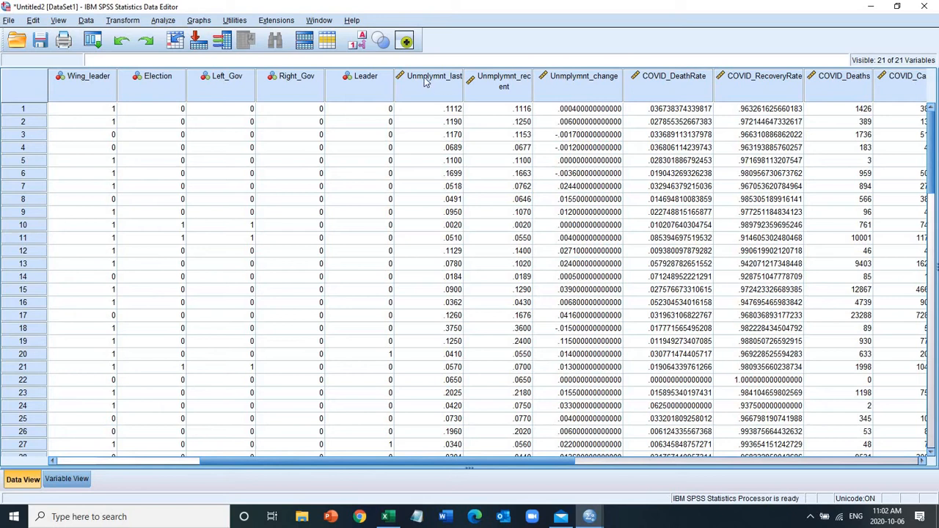
left_click(67, 479)
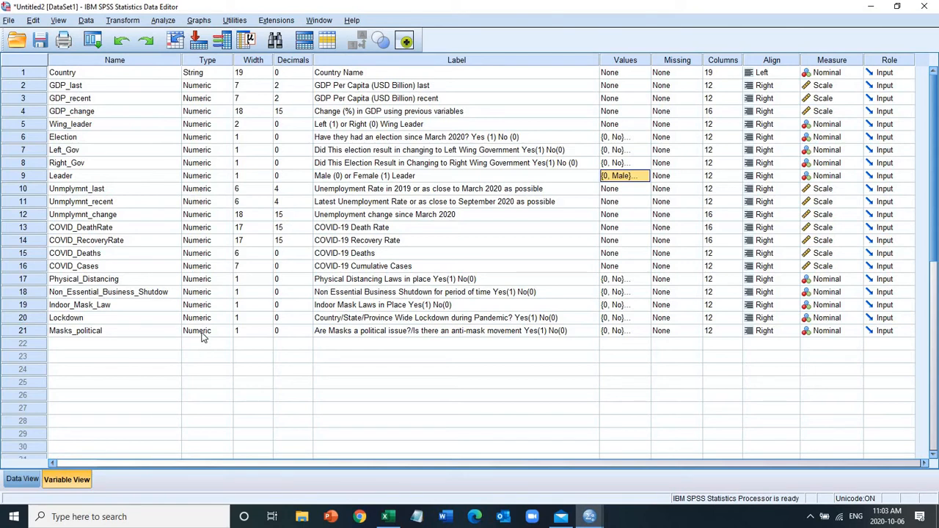
left_click(24, 480)
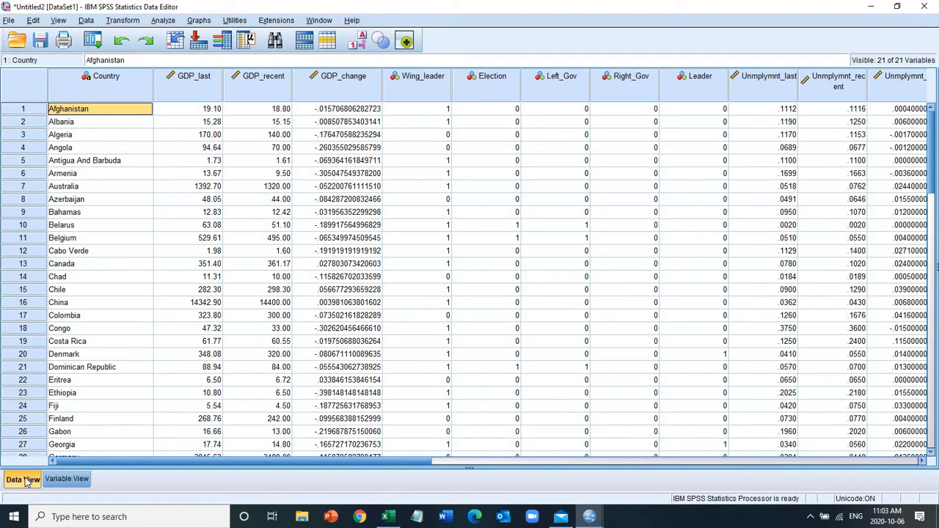
key("Tab")
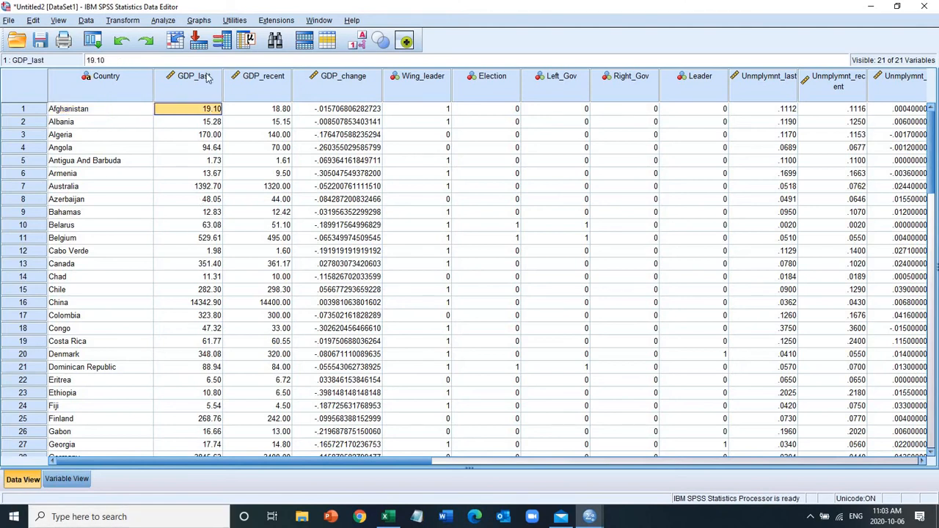
left_click(173, 91)
right_click(175, 92)
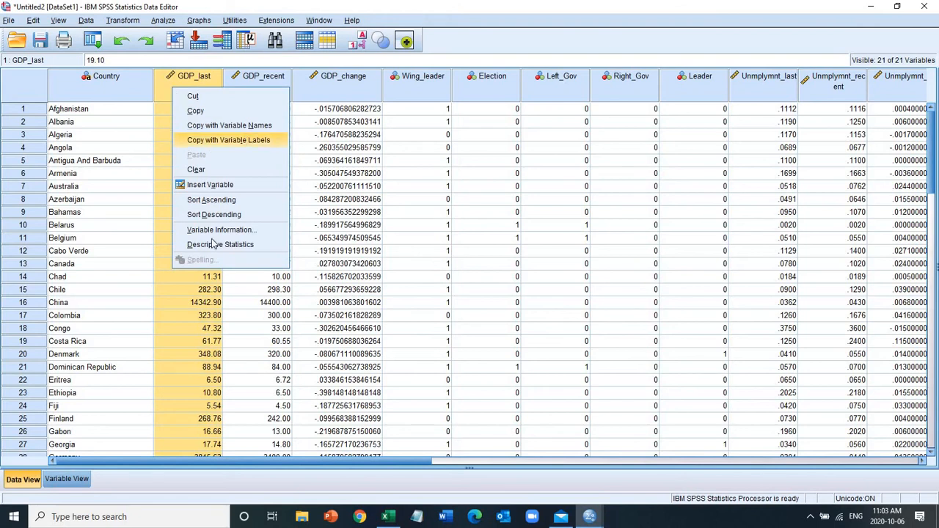
left_click(121, 108)
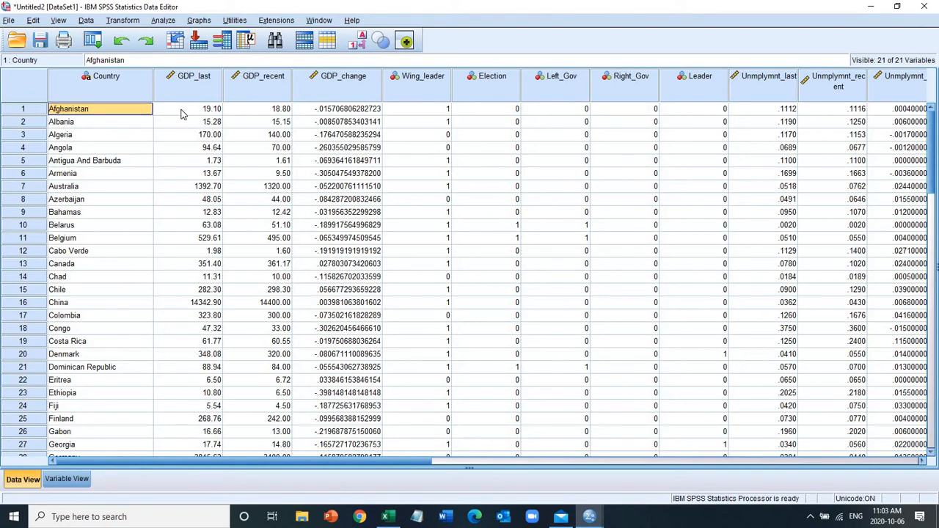
- Examine the first country's values across all variables, focusing on the COVID death rate, recovery rate, deaths and cases columns
key("Right")
key("Right")
key("Right")
key("Right")
key("Right")
key("Right")
key("Right")
key("Right")
key("Right")
key("Right")
key("Right")
key("Right")
key("Right")
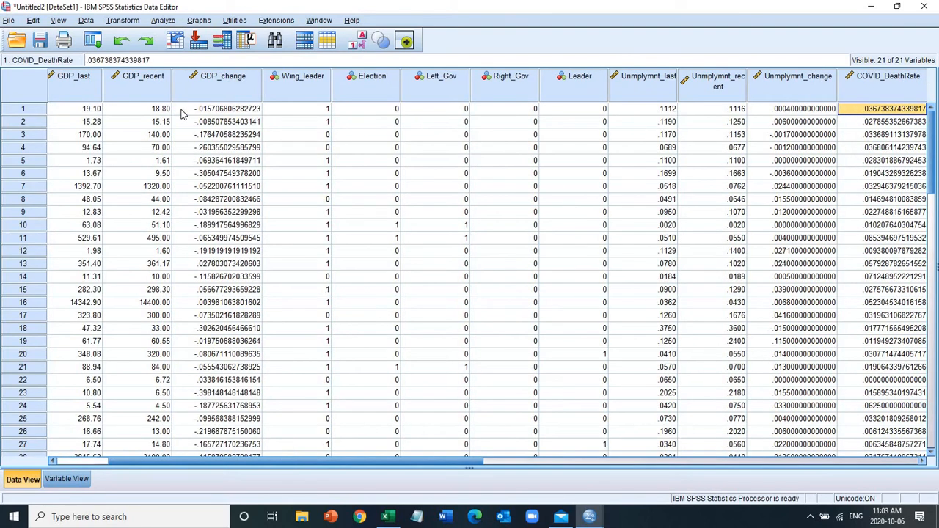
key("Right")
key("Right")
key("Right")
key("Right")
key("Right")
key("Right")
key("Right")
key("Right")
key("Right")
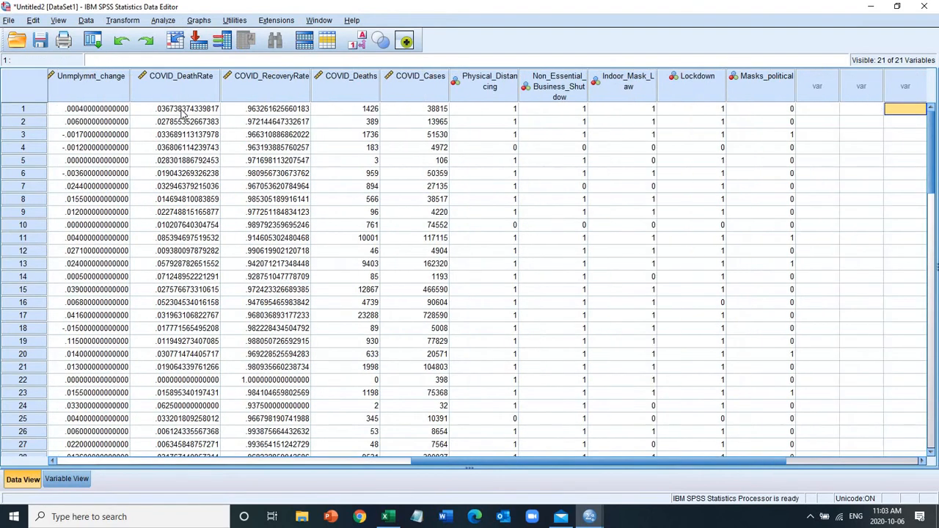
key("Left")
key("Left")
key("Left")
key("Left")
key("Left")
key("Left")
key("Left")
key("Left")
key("Left")
key("Left")
key("Left")
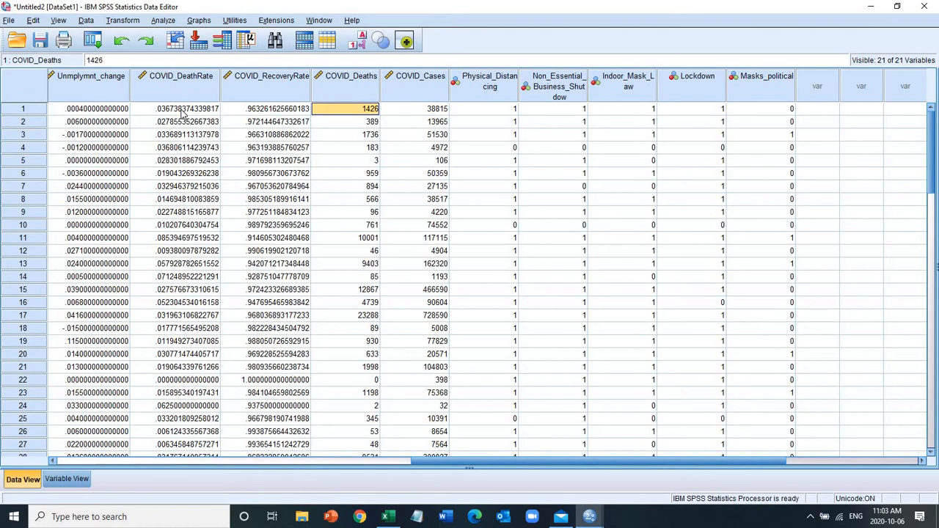
key("Right")
key("Right")
key("Right")
key("Right")
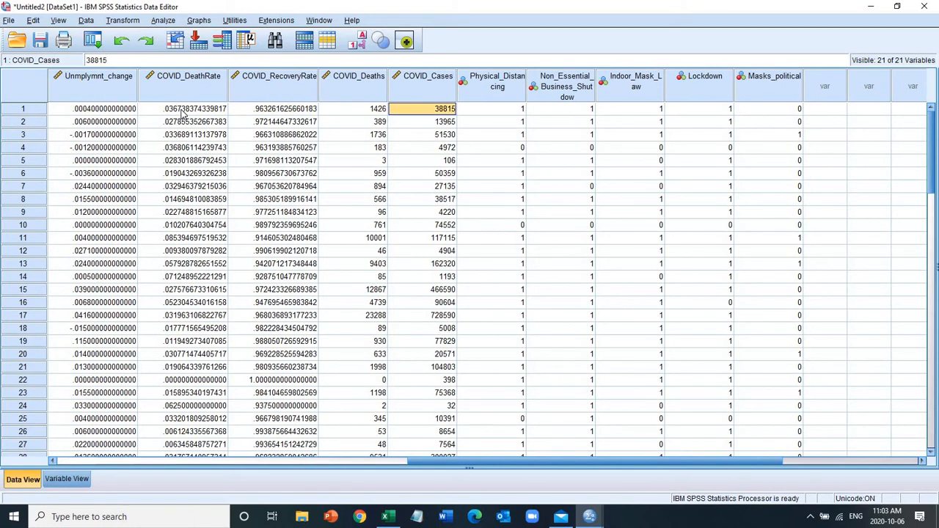
key("Left")
key("Left")
key("Left")
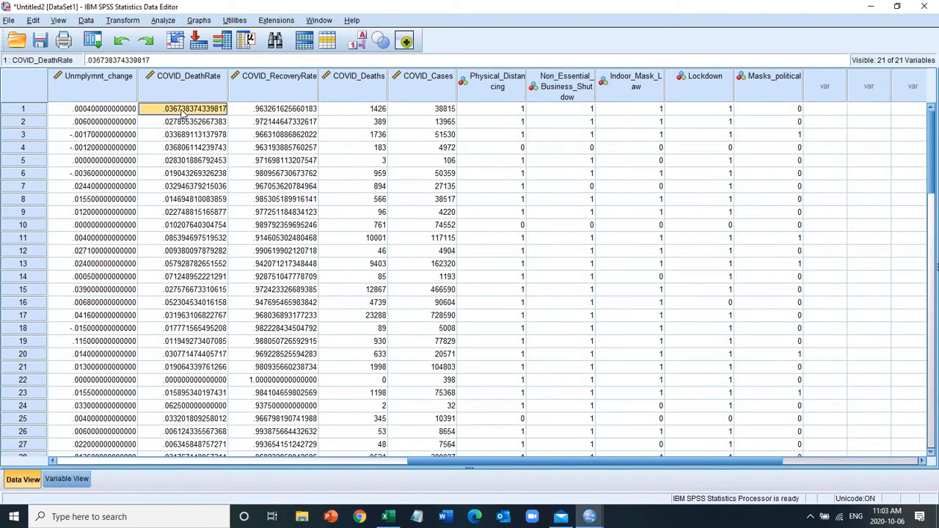
key("Right")
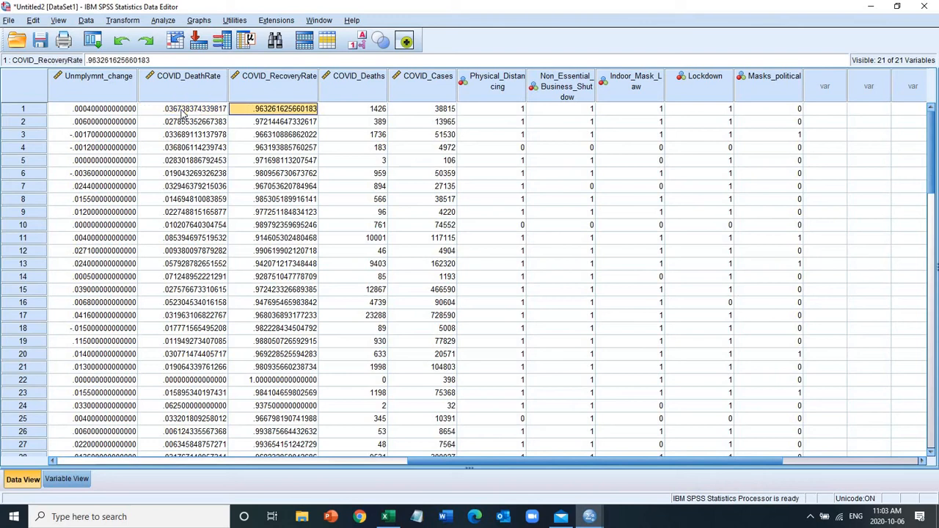
- Examine the COVID_RecoveryRate values down to the last country row, and return to the start of the data
key("Down")
key("Down")
key("Down")
key("Down")
key("Down")
key("Down")
key("Down")
key("Down")
key("Down")
key("Down")
key("Down")
key("Down")
key("Down")
key("Down")
key("Down")
key("Down")
key("Down")
key("Down")
key("Down")
key("Down")
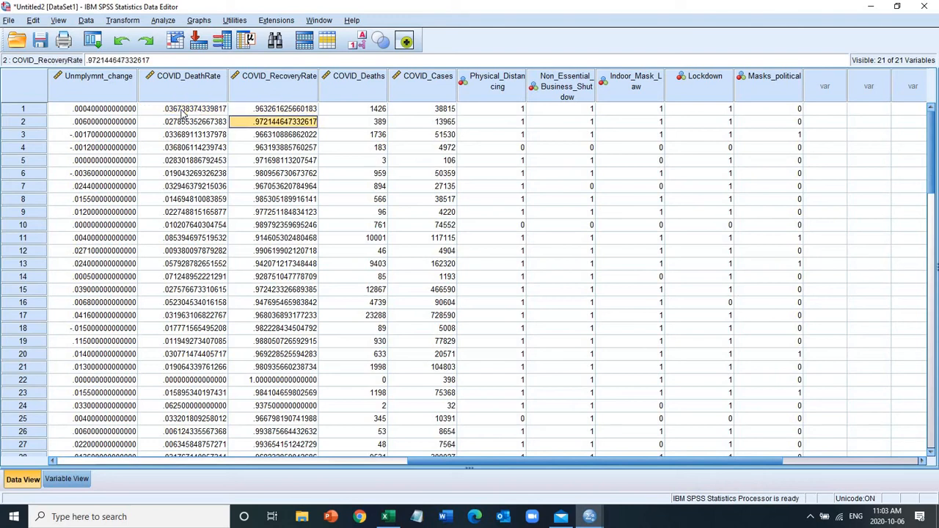
key("Down")
key("Down")
key("Down")
key("Down")
key("Down")
key("Down")
key("Down")
key("Down")
key("Down")
key("Down")
key("Down")
key("Down")
key("Down")
key("Down")
key("Down")
key("Down")
key("Down")
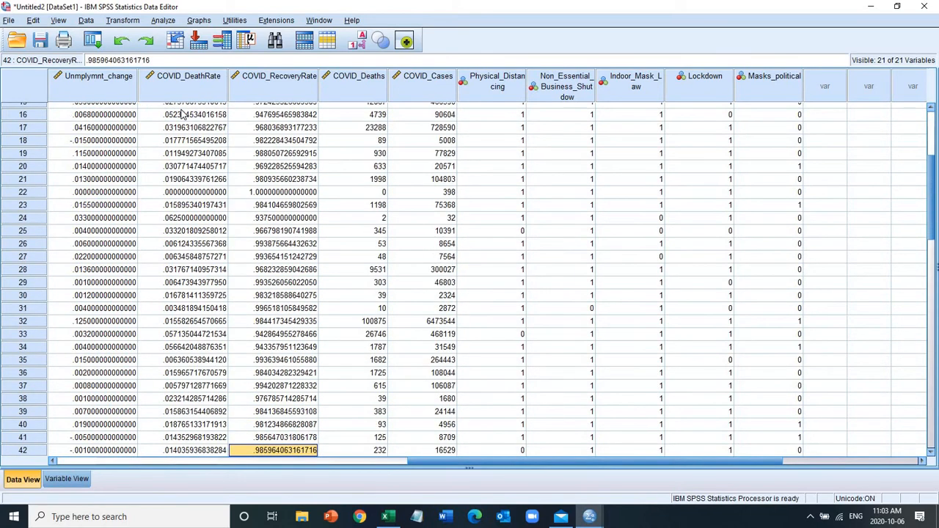
key("Down")
key("Down")
key("Down")
key("Down")
key("Down")
key("Down")
key("Down")
key("Down")
key("Down")
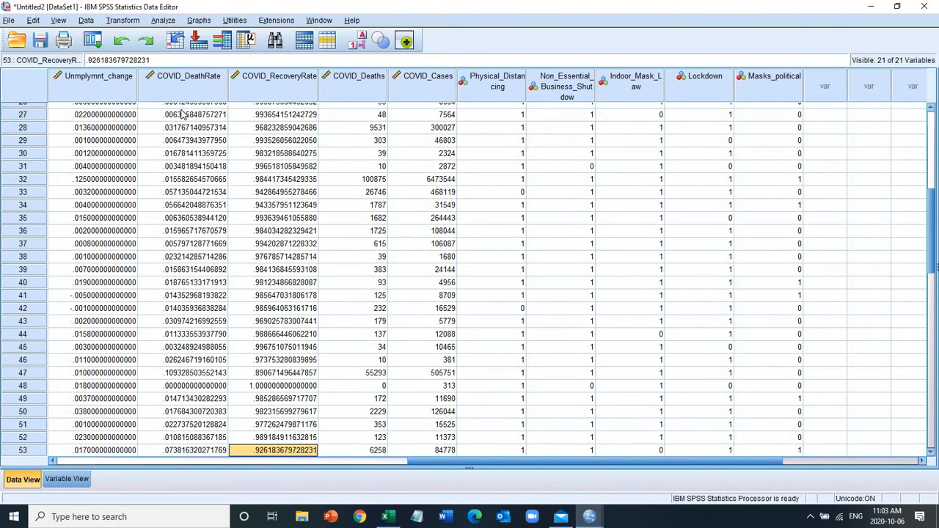
key("Down")
key("Down")
key("Down")
key("Down")
key("Down")
key("Down")
key("Down")
key("Down")
key("Down")
key("Down")
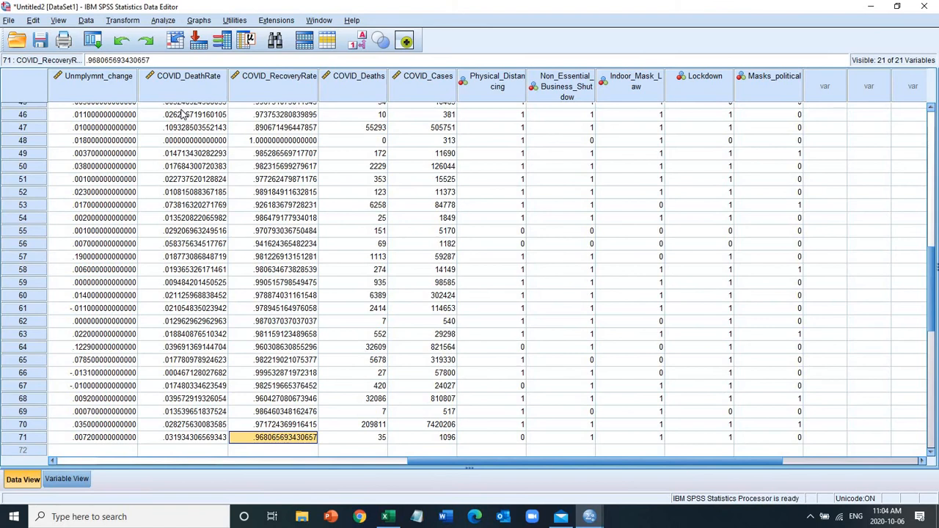
key("ctrl+Up")
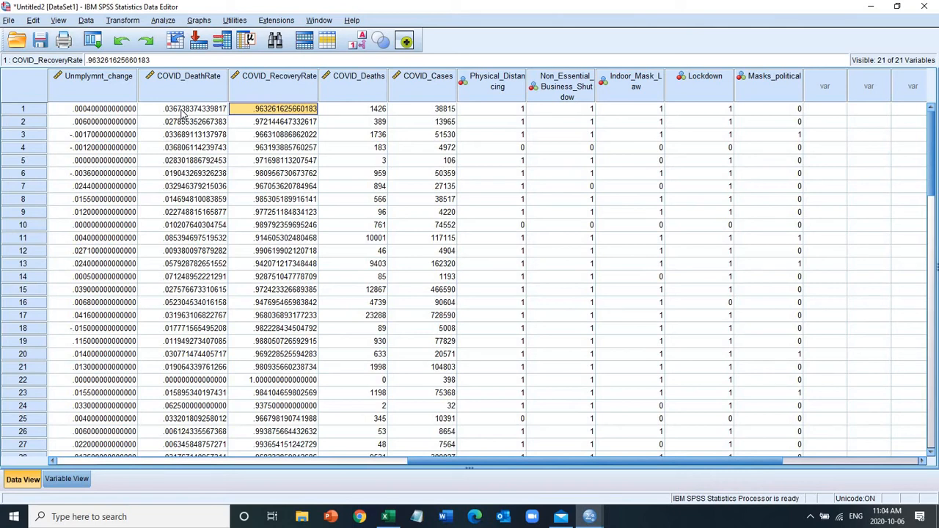
key("Home")
left_click(183, 114)
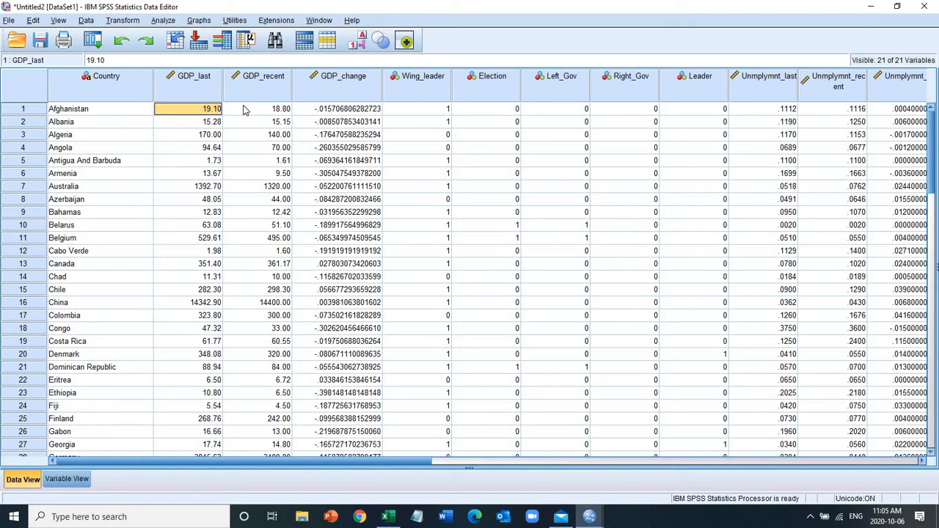
- Add a value label to the Wing_leader variable, with 1 as Left
double_click(425, 79)
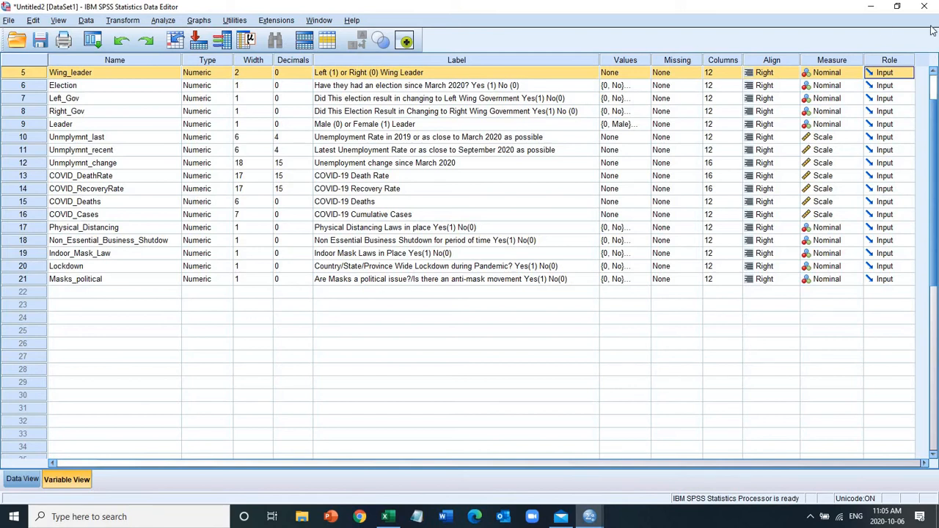
left_click(932, 71)
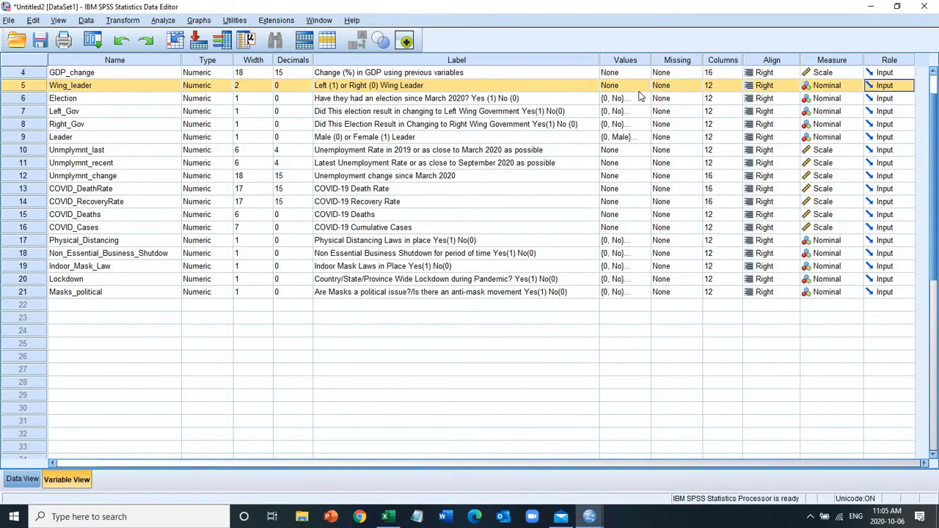
left_click(640, 87)
left_click(640, 86)
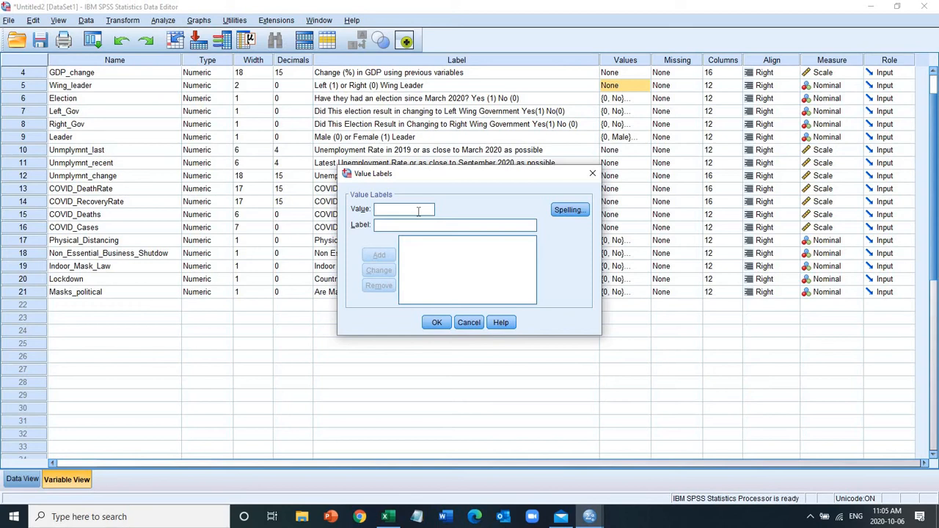
type("1")
type("L")
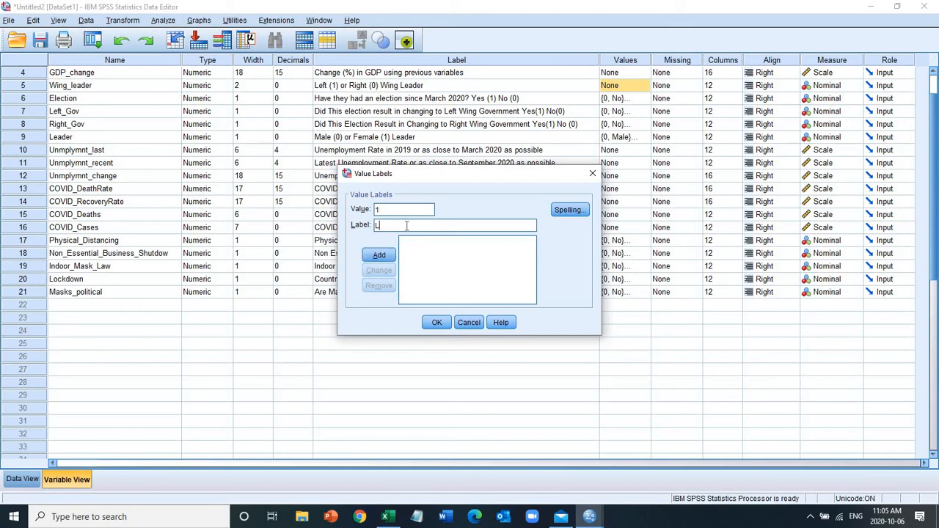
type("eft")
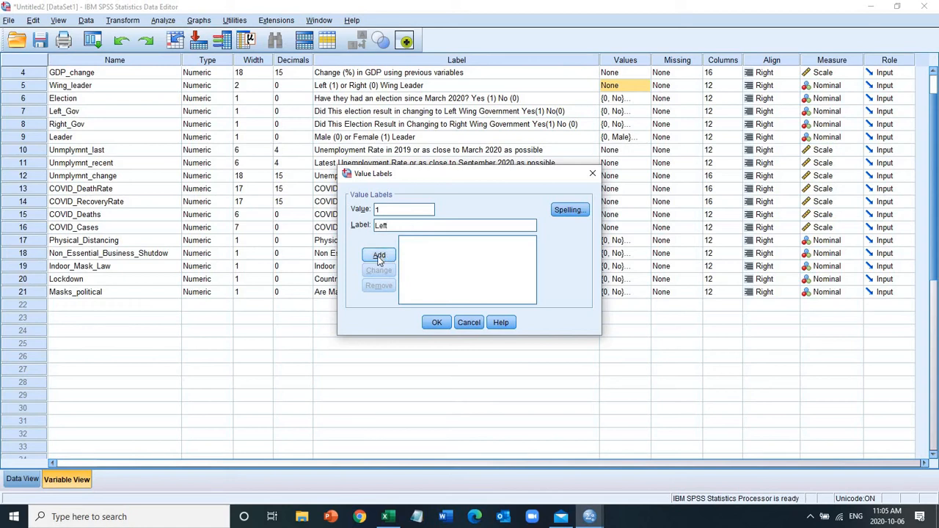
left_click(379, 256)
- Add 0 as Right to the Wing_leader value labels and apply them
type("2R")
key("BackSpace")
key("BackSpace")
type("0R")
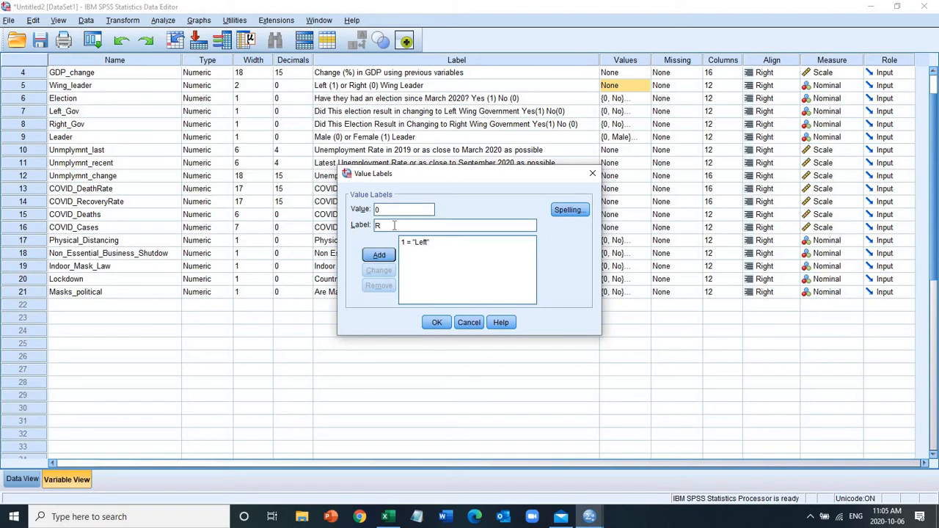
type("ight")
left_click(382, 254)
left_click(438, 323)
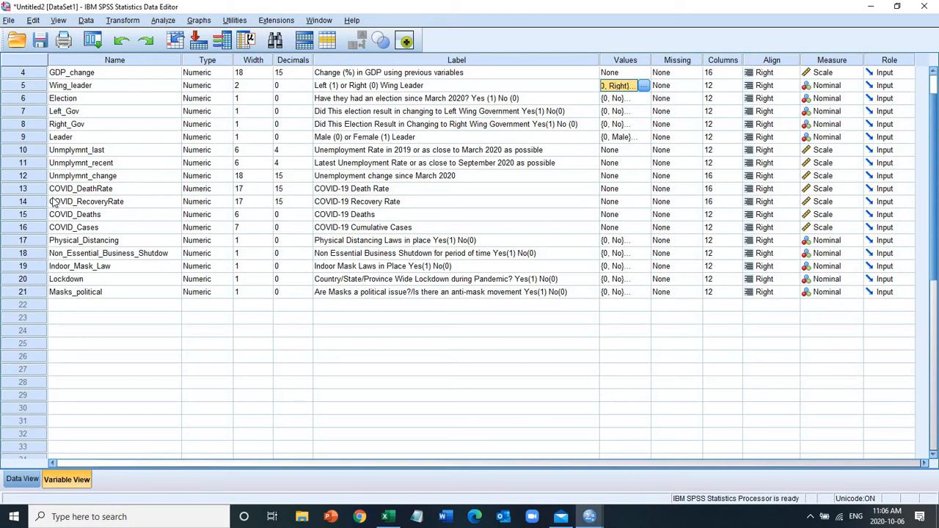
- Review the definitions of COVID_DeathRate and Wing_leader as the outcome and grouping variables for a comparison
left_click(24, 189)
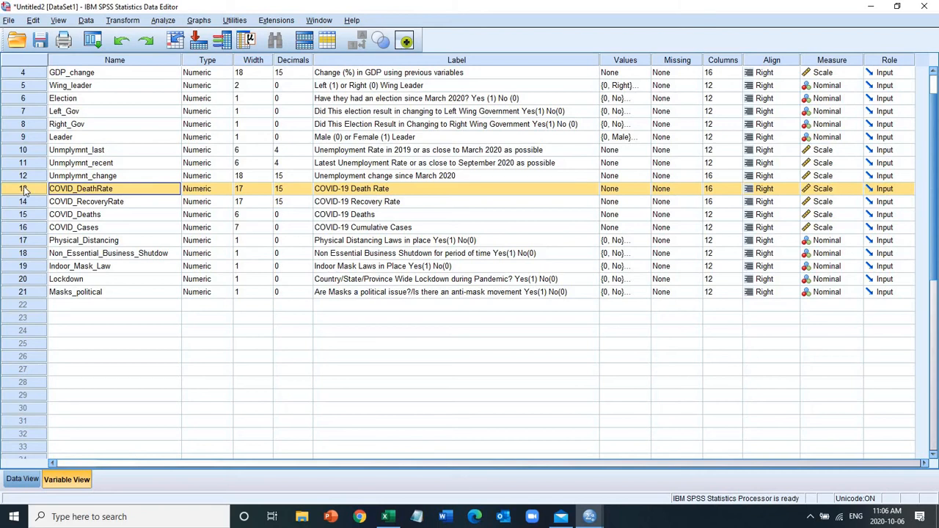
left_click(32, 88, "ctrl")
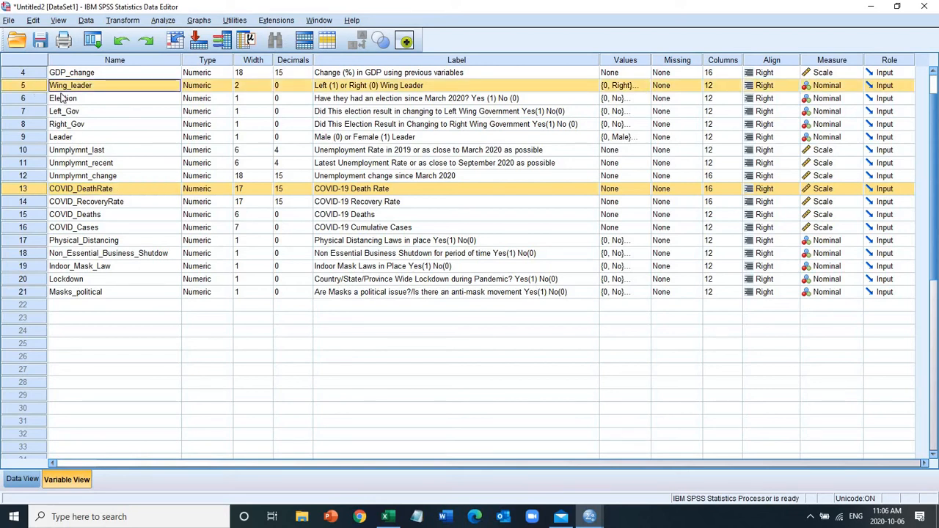
left_click(66, 98)
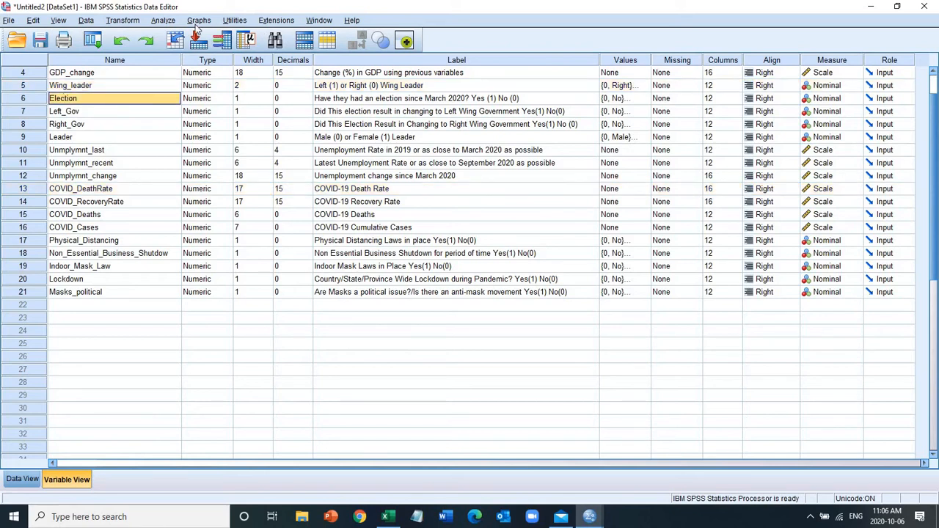
left_click(360, 87)
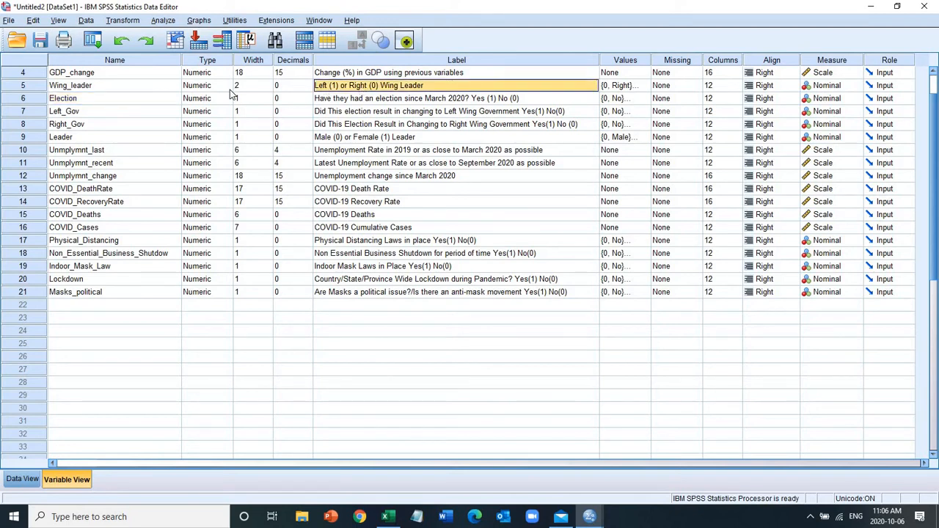
left_click(30, 189)
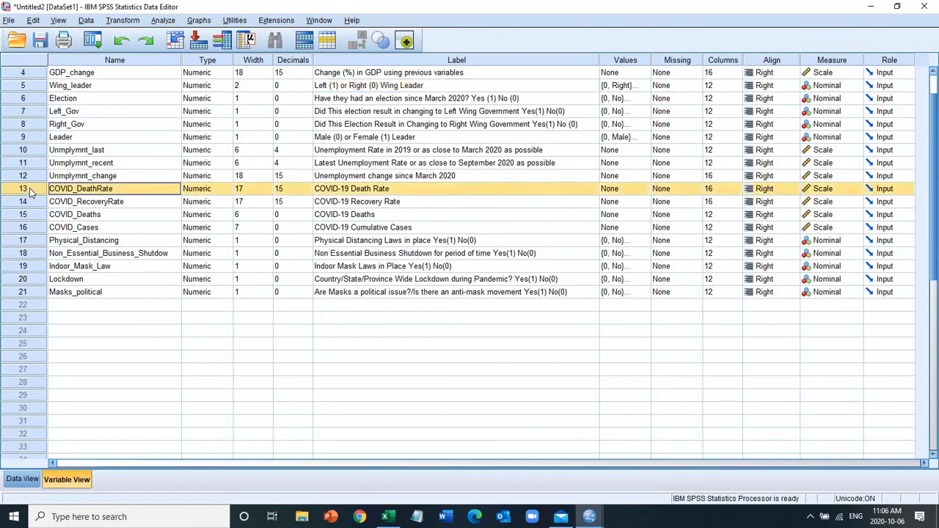
left_click(136, 85)
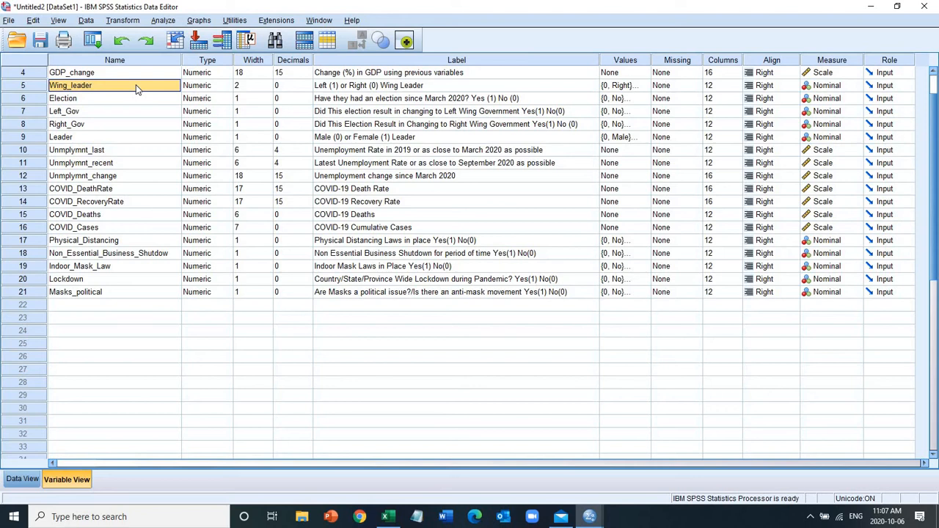
- Set up an independent-samples t-test with COVID-19 Death Rate as the test variable
left_click(163, 22)
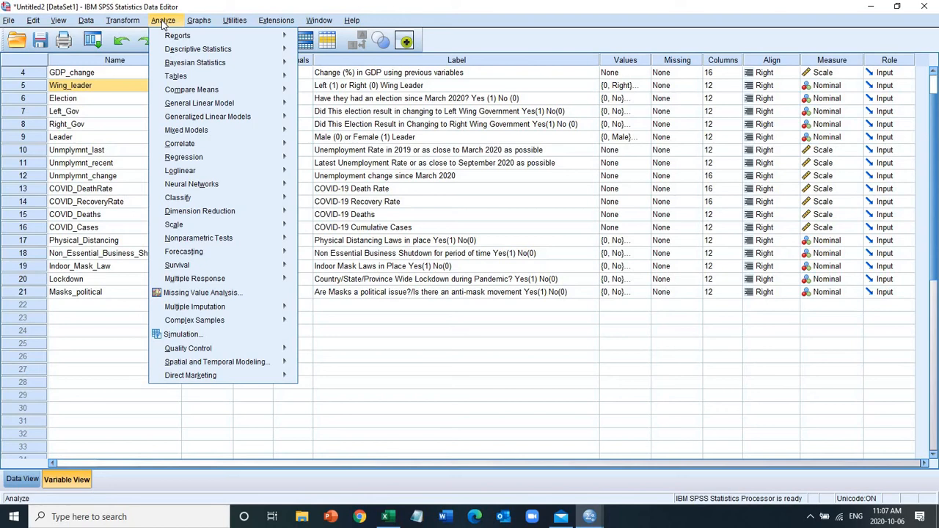
mouse_move(238, 88)
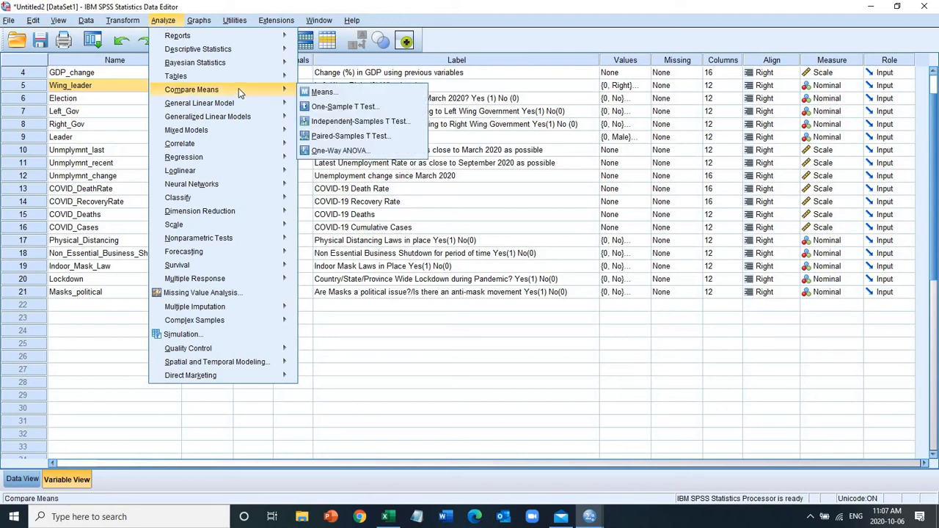
left_click(328, 123)
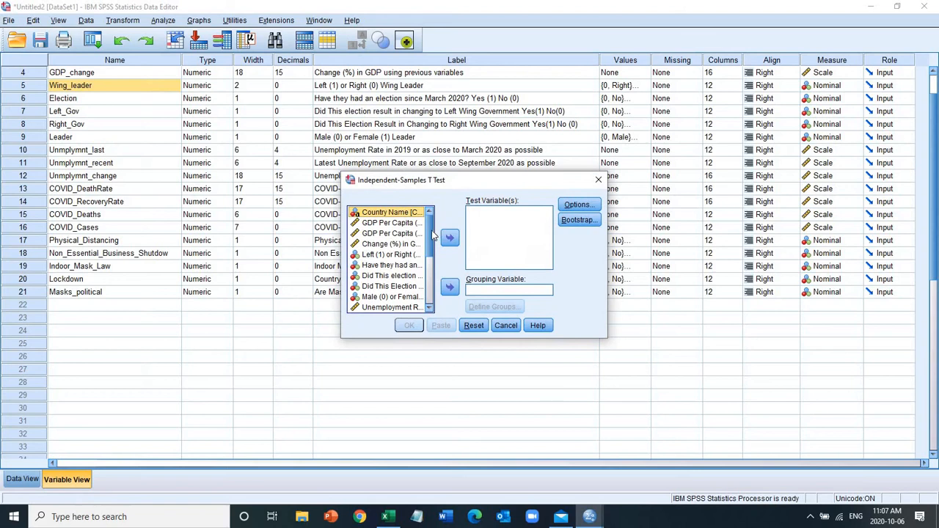
scroll(435, 290, "down", 4)
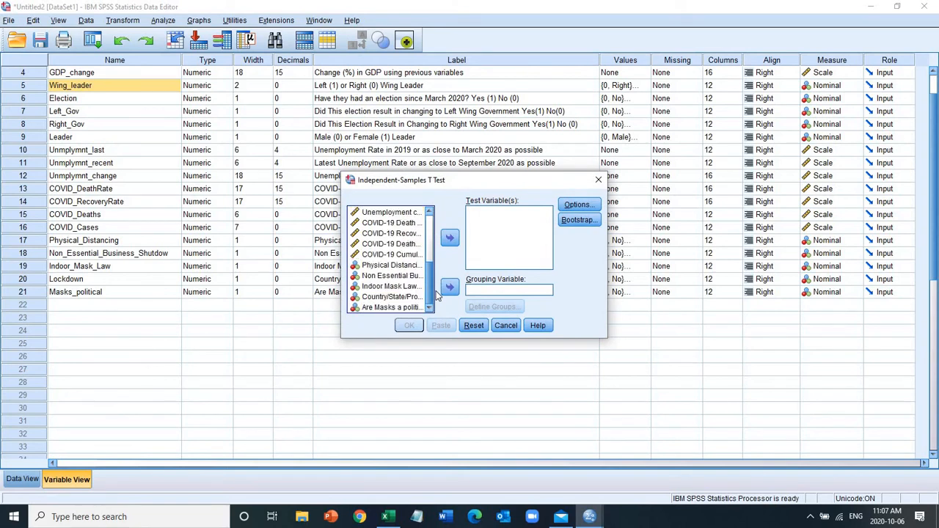
left_click(381, 223)
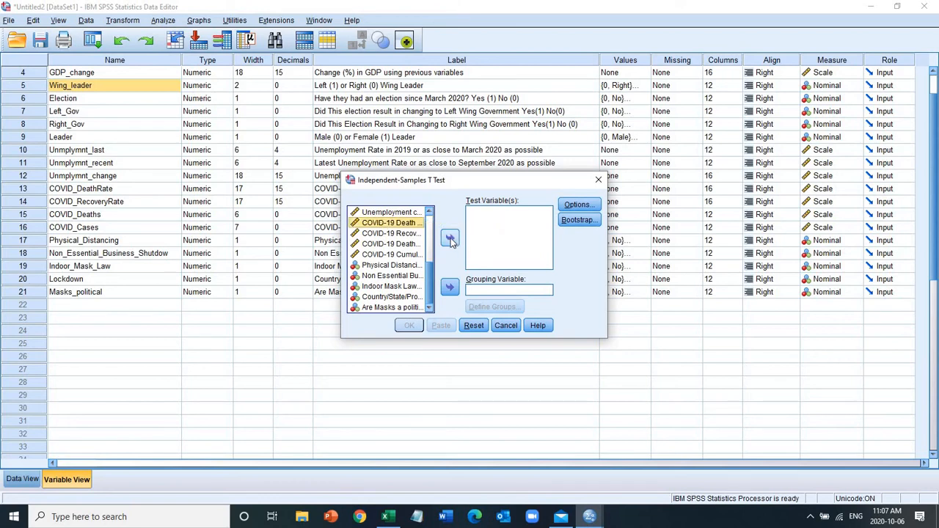
left_click(449, 238)
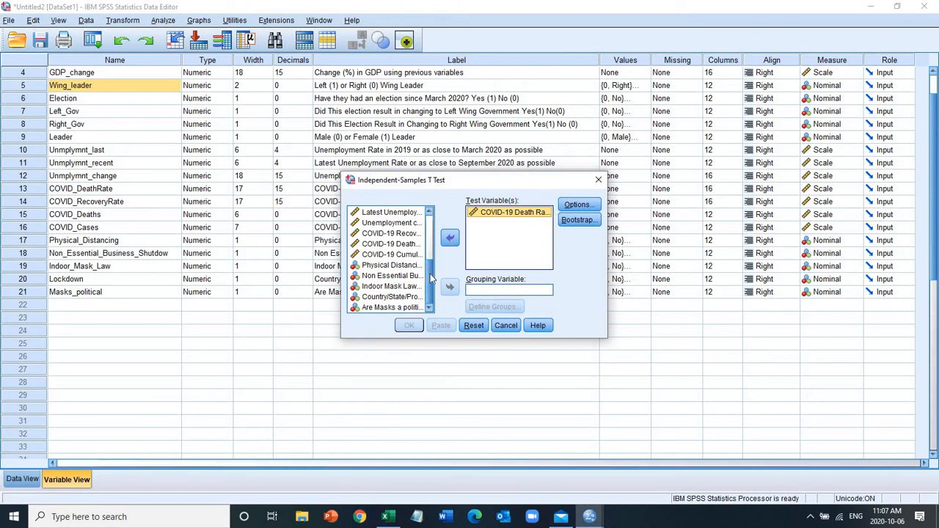
- Assign the Left (1) or Right (0) Wing Leader variable as the t-test's grouping variable
left_click_drag(431, 277, 428, 247)
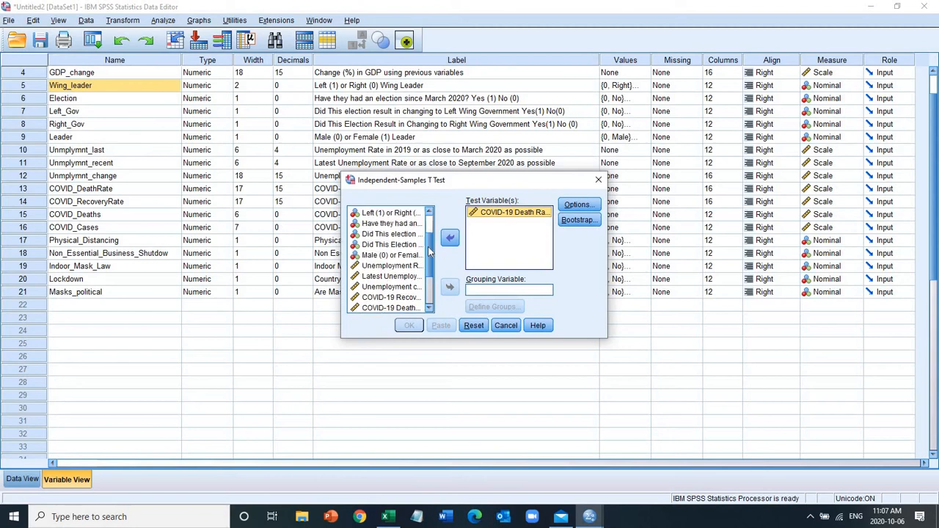
left_click(401, 217)
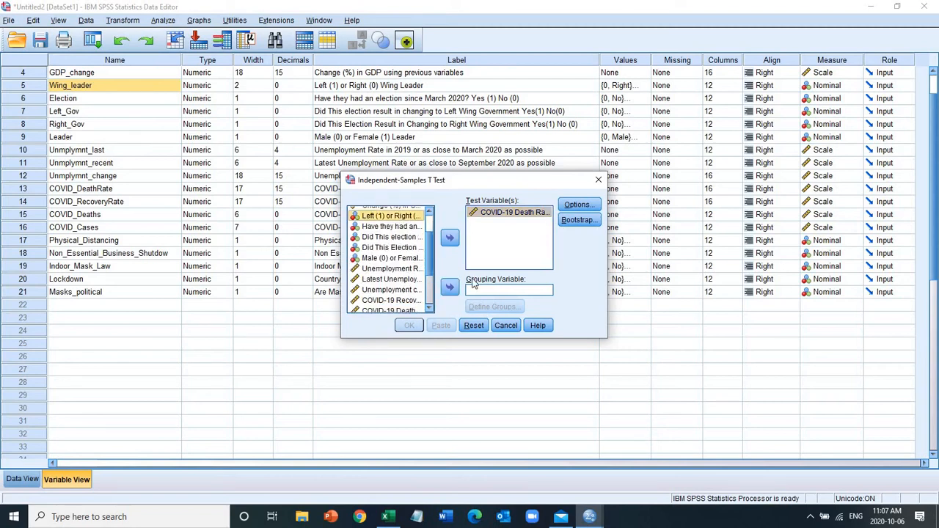
left_click(450, 287)
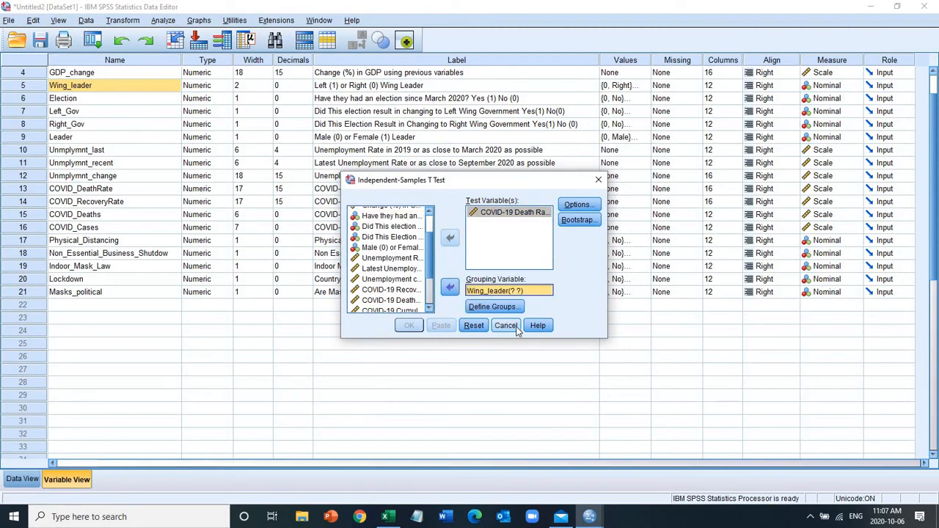
- Define Group 1 as 0 and Group 2 as 1 for Wing_leader, and run the t-test
left_click(498, 309)
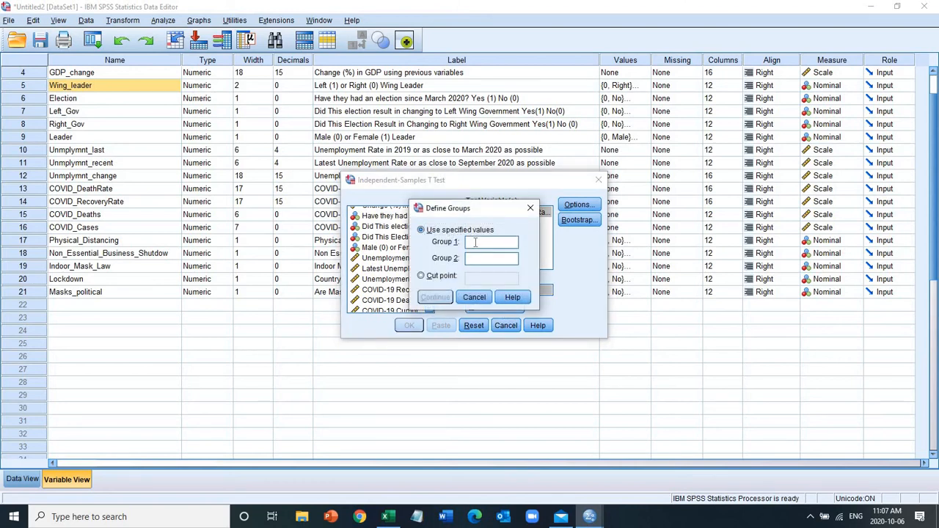
type("0")
left_click(473, 258)
type("1")
left_click(435, 297)
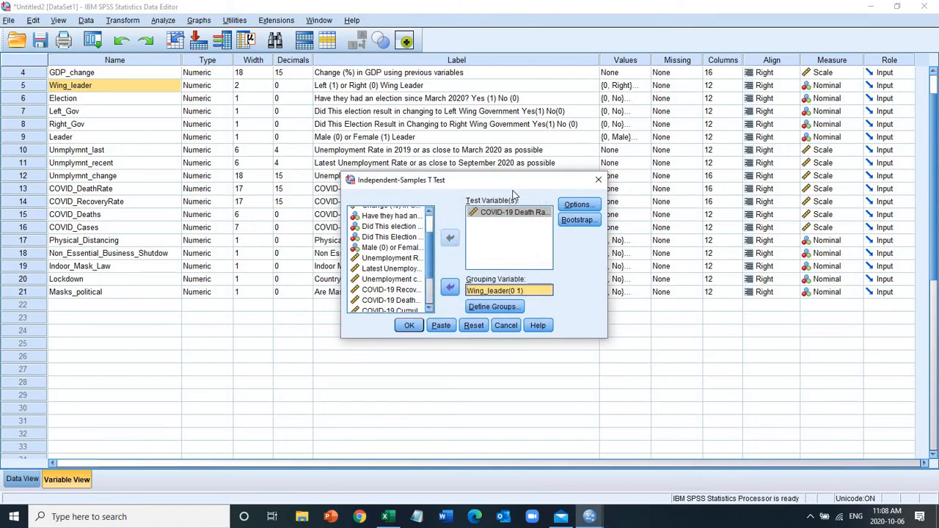
left_click(411, 327)
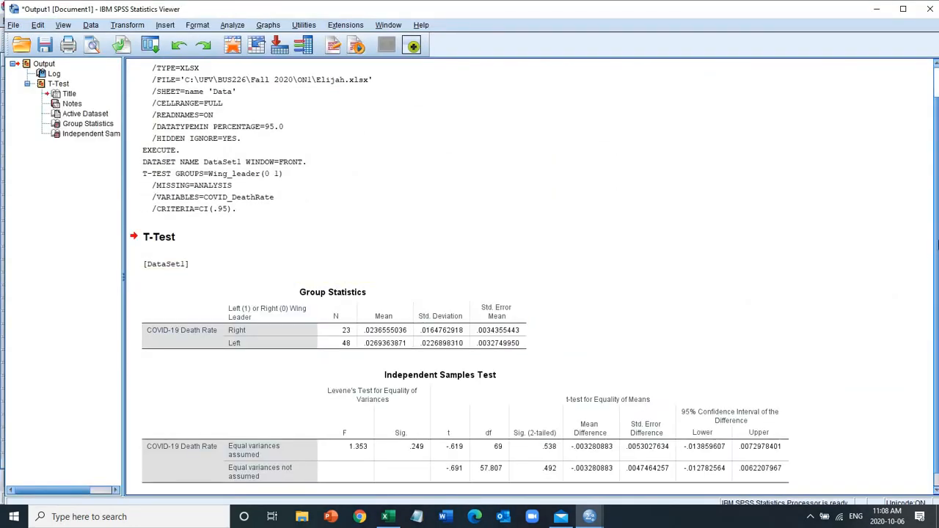
- Examine the mean COVID-19 death rates of the Right and Left groups in the Group Statistics table
left_click_drag(936, 235, 938, 299)
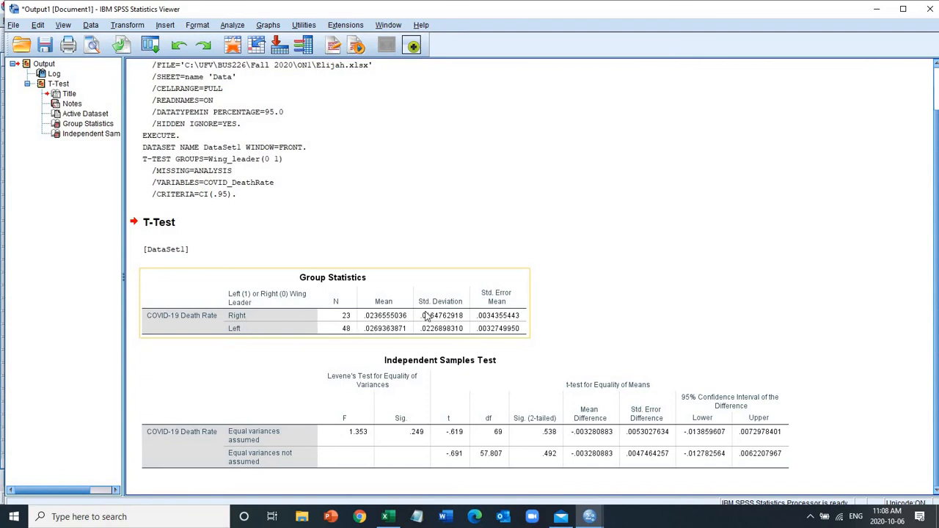
left_click(380, 320)
double_click(380, 320)
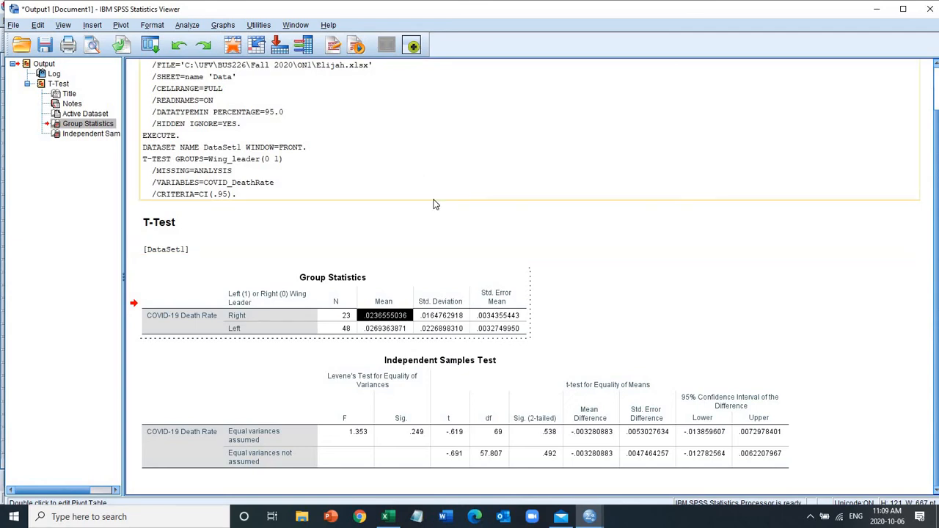
left_click(384, 330)
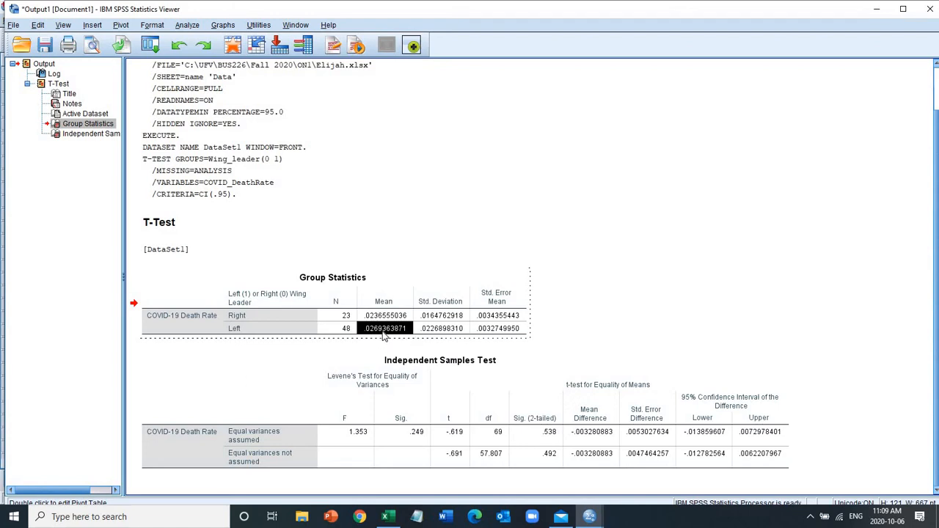
left_click(565, 323)
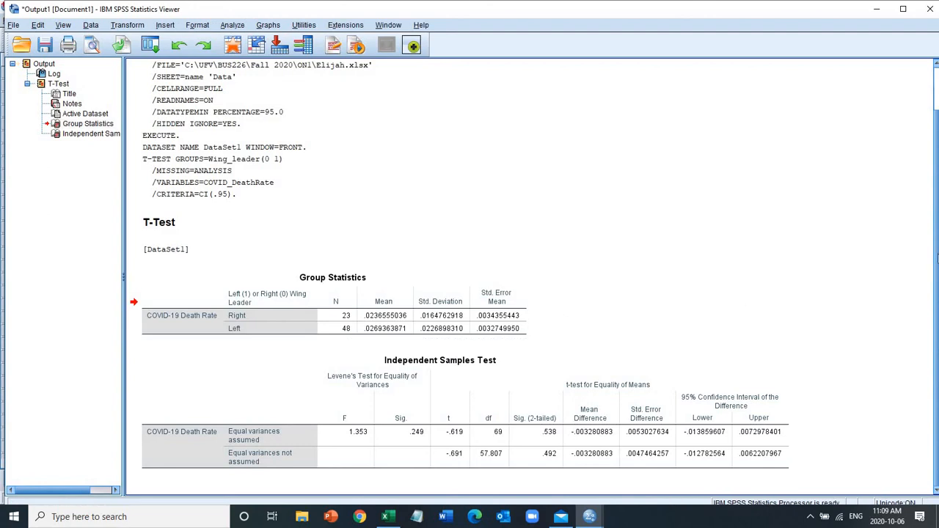
- Open the Independent Samples Test table and check the Levene's test significance to decide which equal-variances row applies
left_click(389, 409)
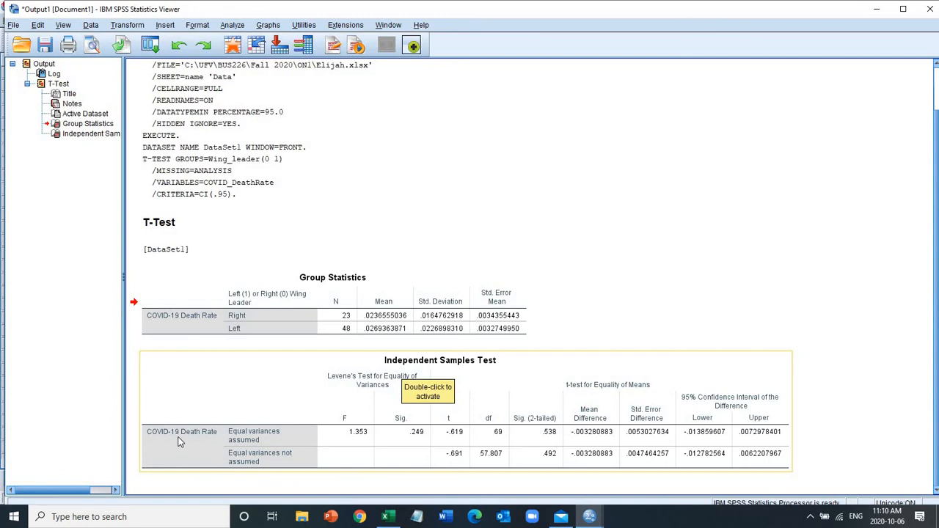
double_click(255, 446)
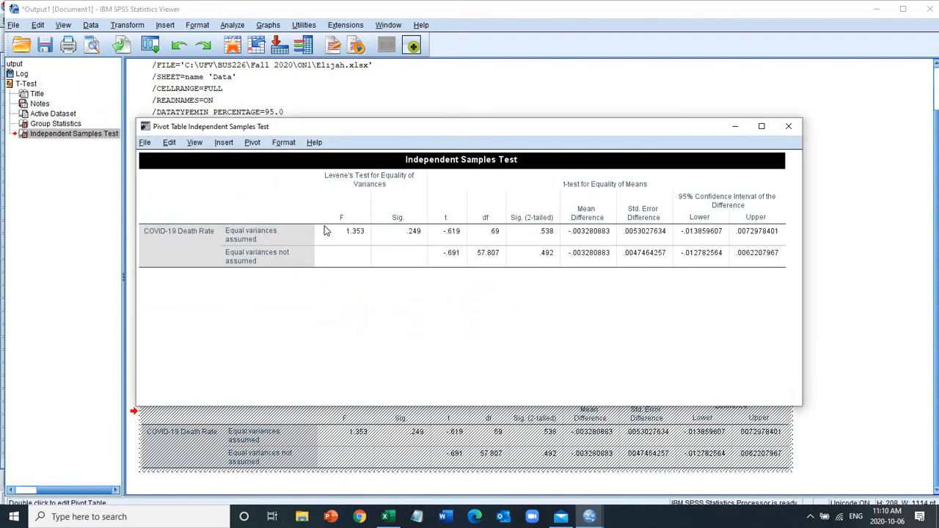
left_click(272, 234)
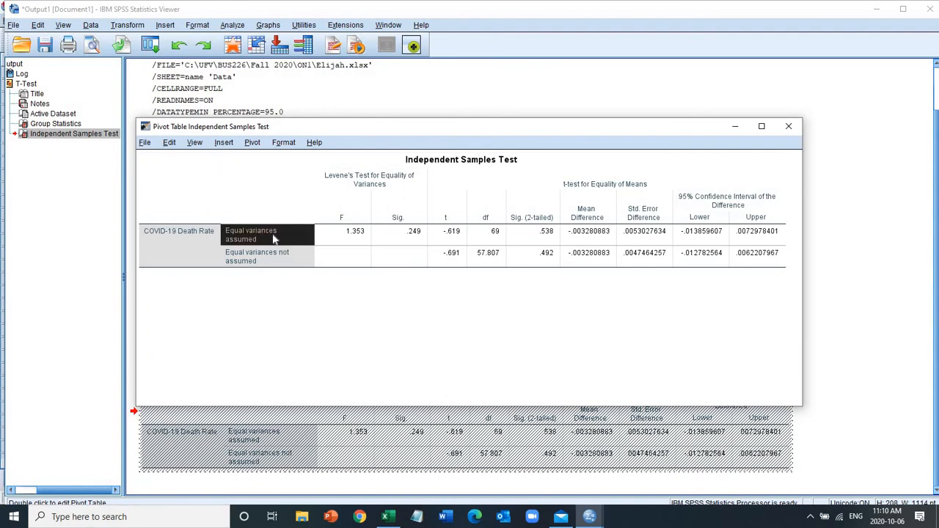
left_click(368, 188)
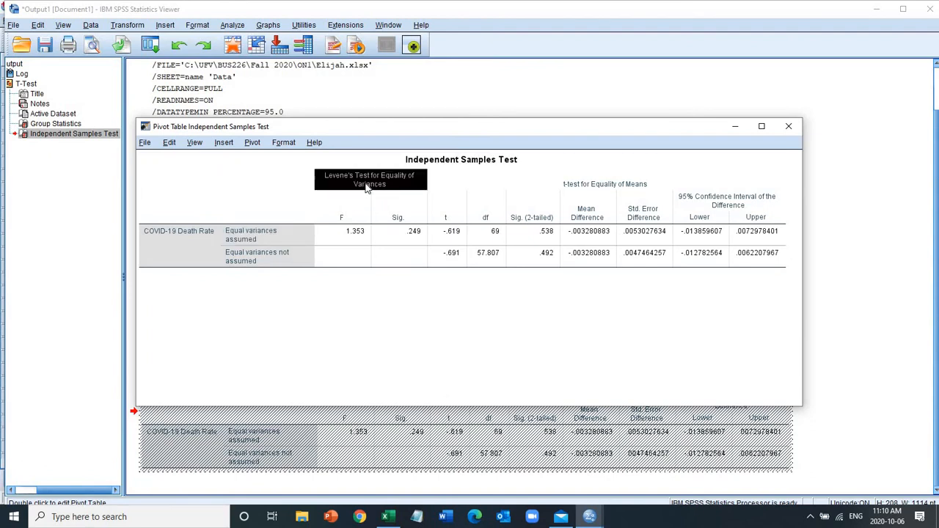
left_click(411, 234)
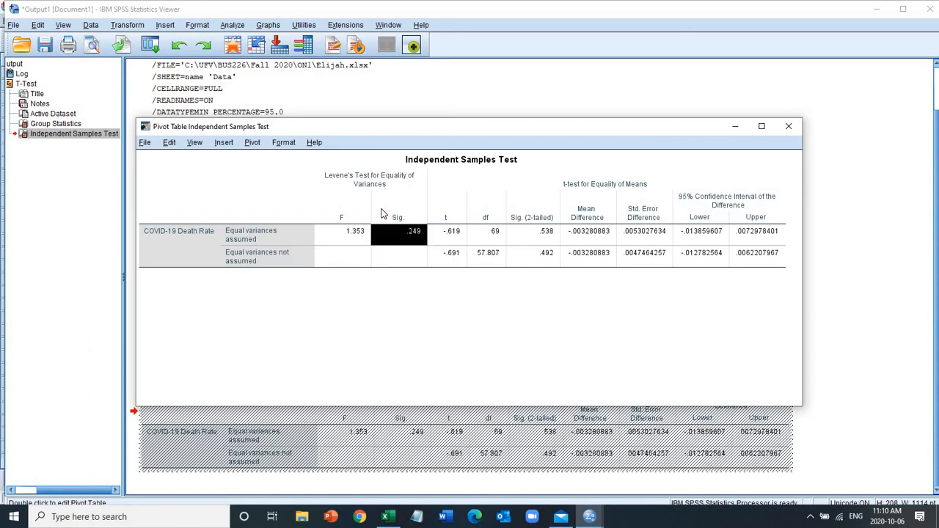
left_click(367, 186)
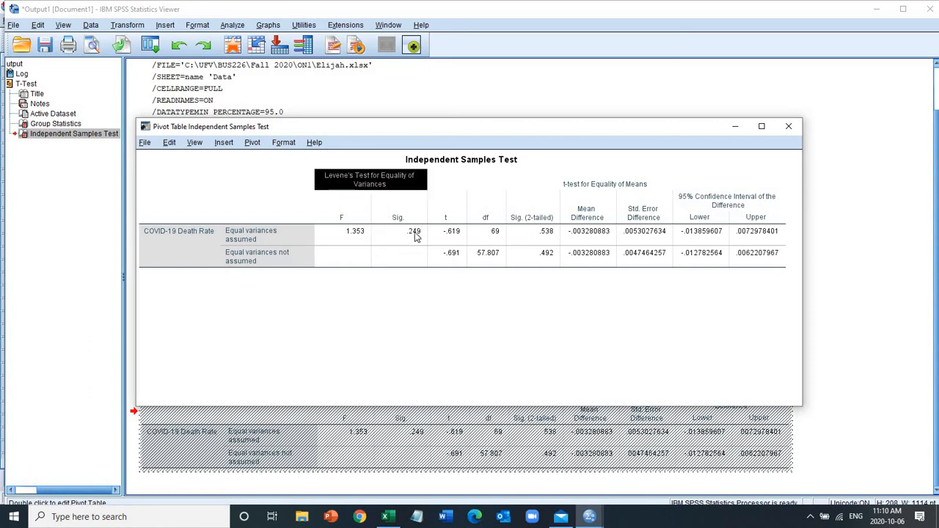
left_click(415, 235)
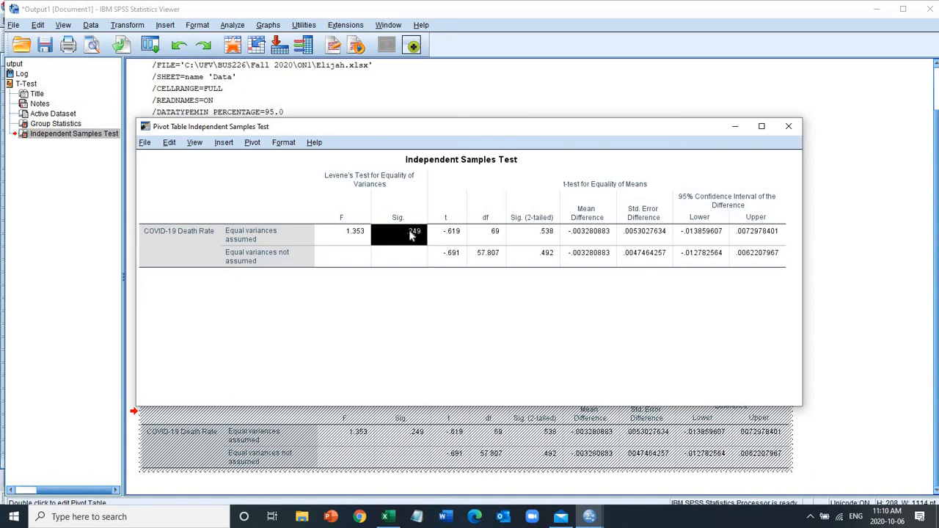
left_click(252, 239)
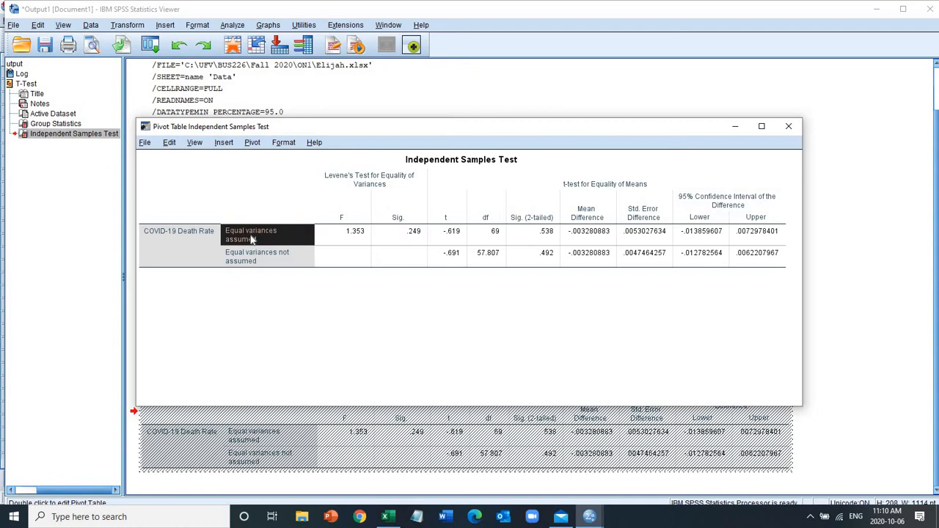
left_click(412, 239)
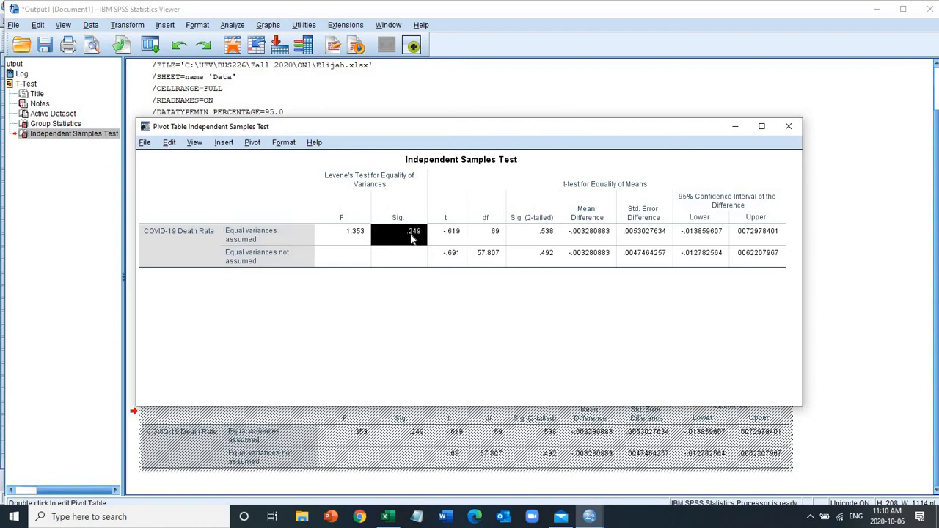
left_click(265, 260)
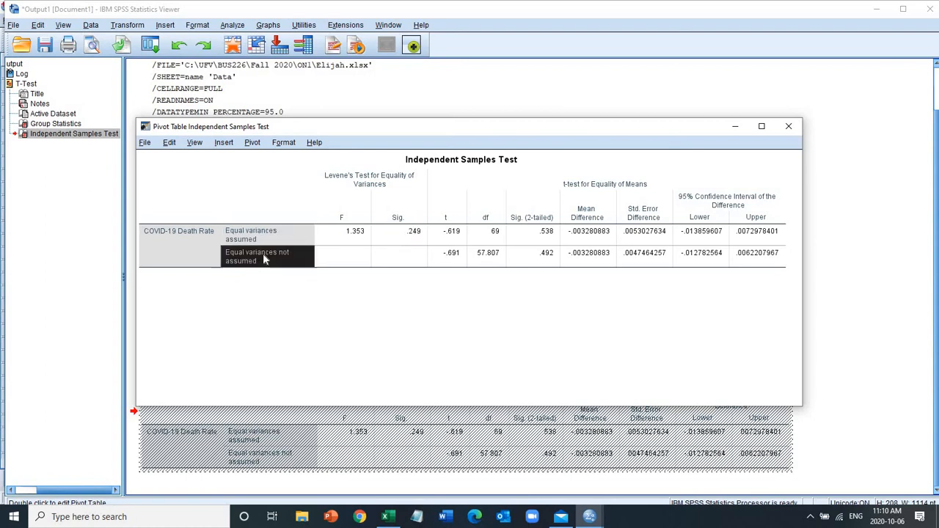
left_click(413, 237)
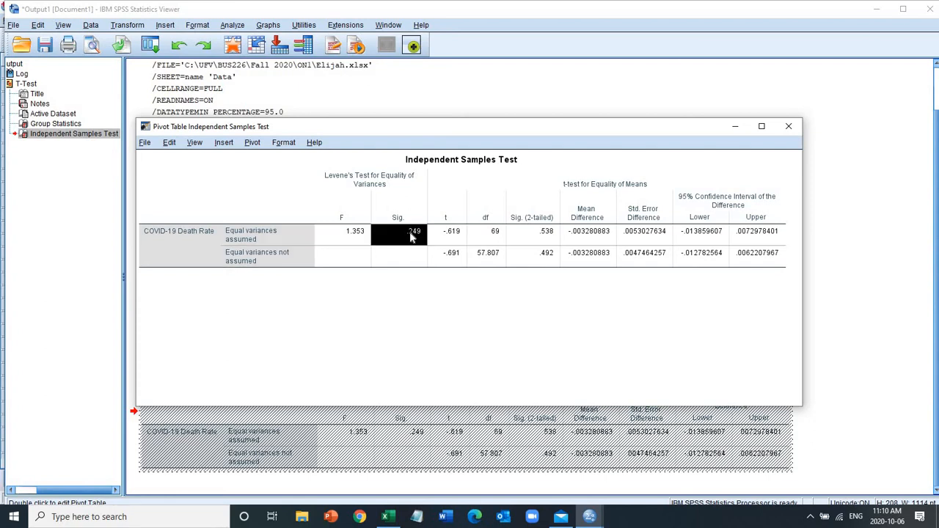
left_click(269, 236)
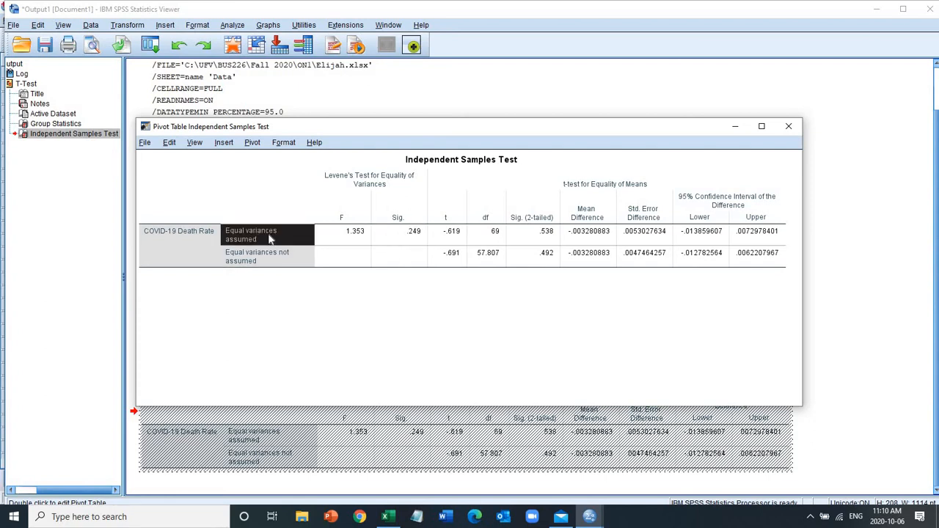
- Check the two-tailed significance of the t-test for equality of means in the equal variances assumed row, and close the pivot table
left_click(597, 187)
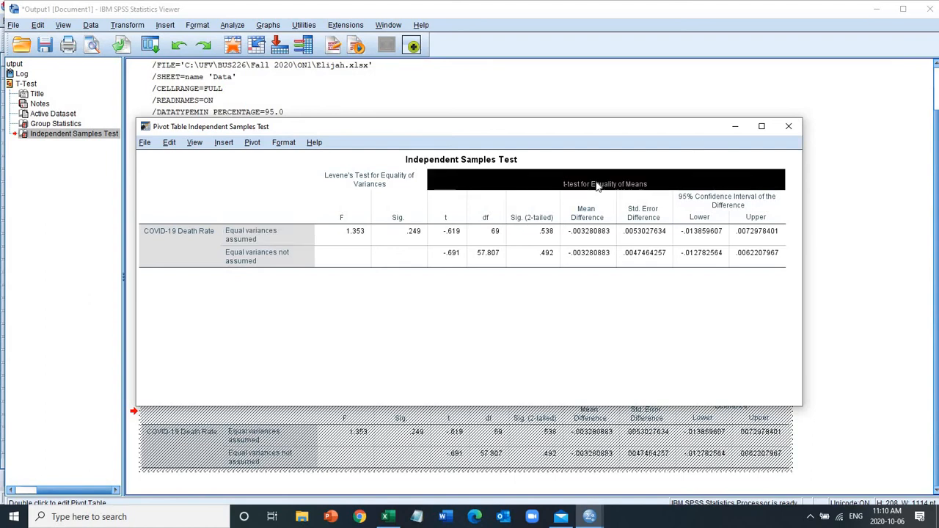
left_click(547, 231)
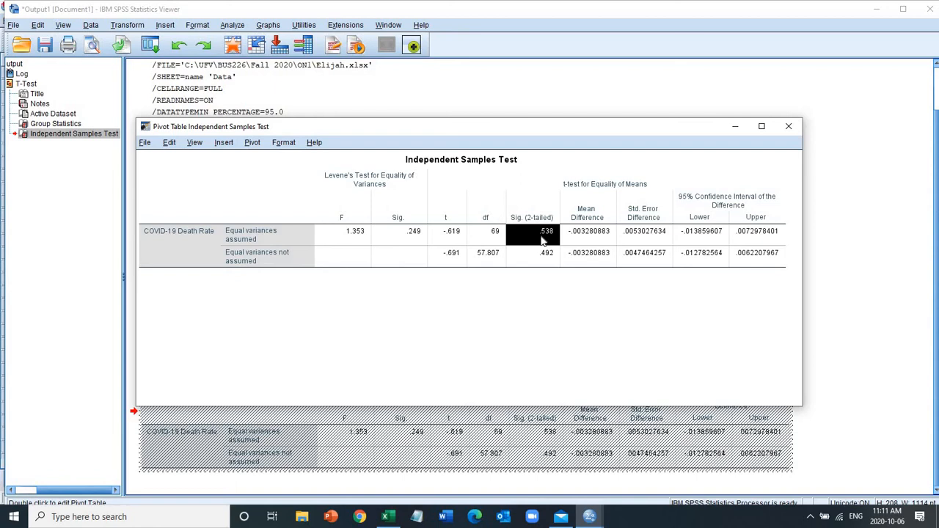
left_click(789, 128)
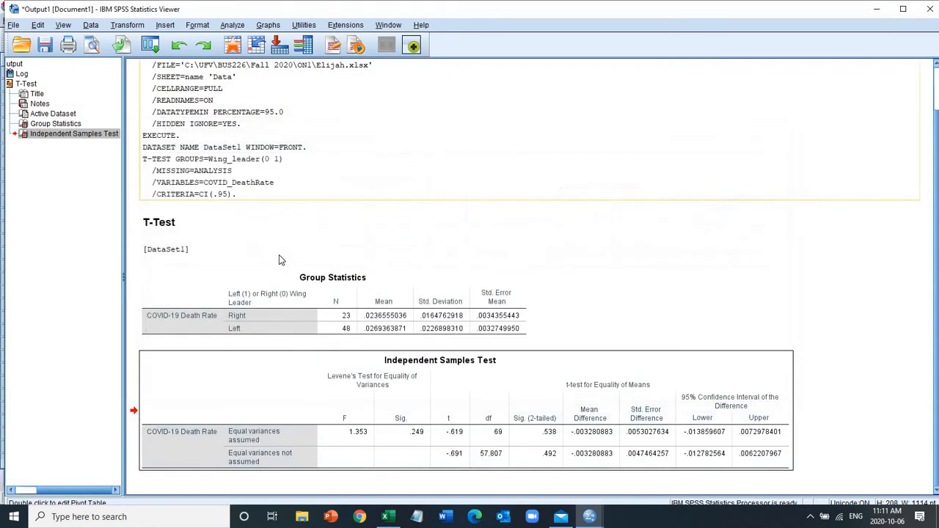
- Activate the Group Statistics table and compare the Left and Right group means at full precision
left_click(350, 330)
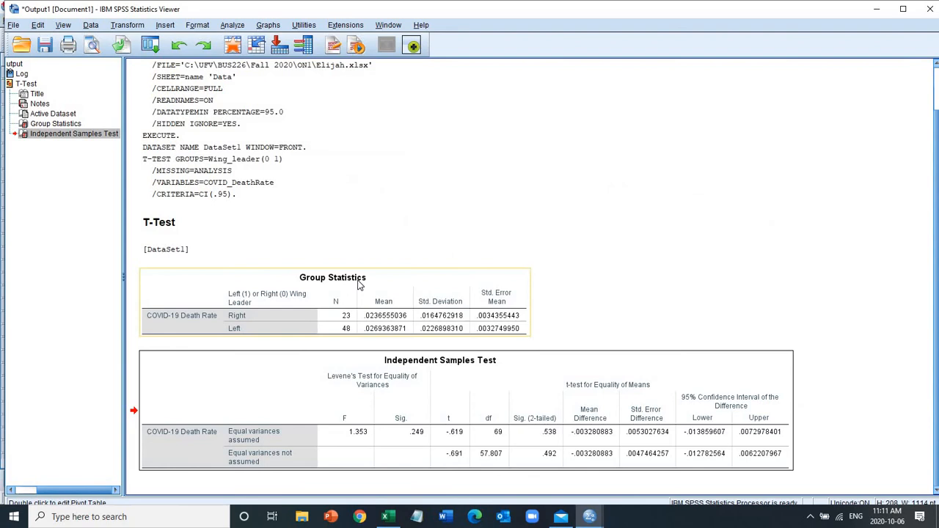
double_click(349, 334)
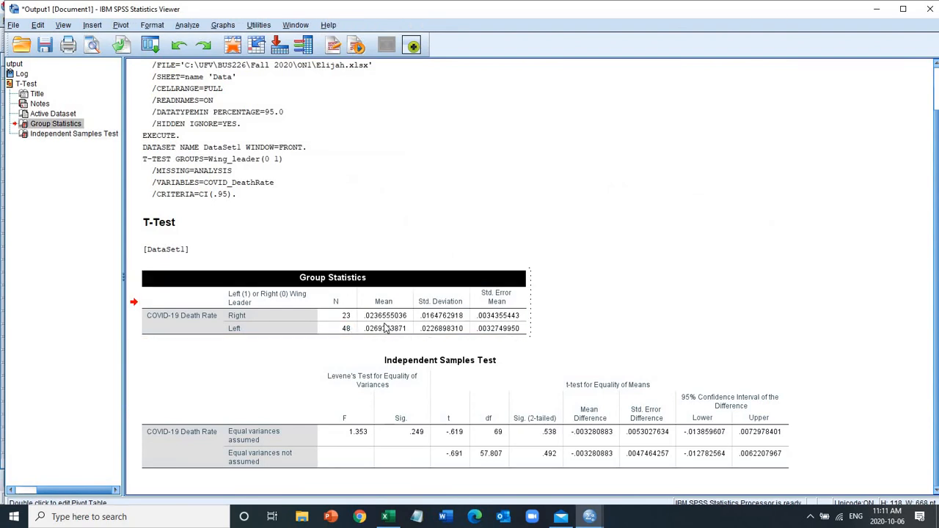
left_click(384, 330)
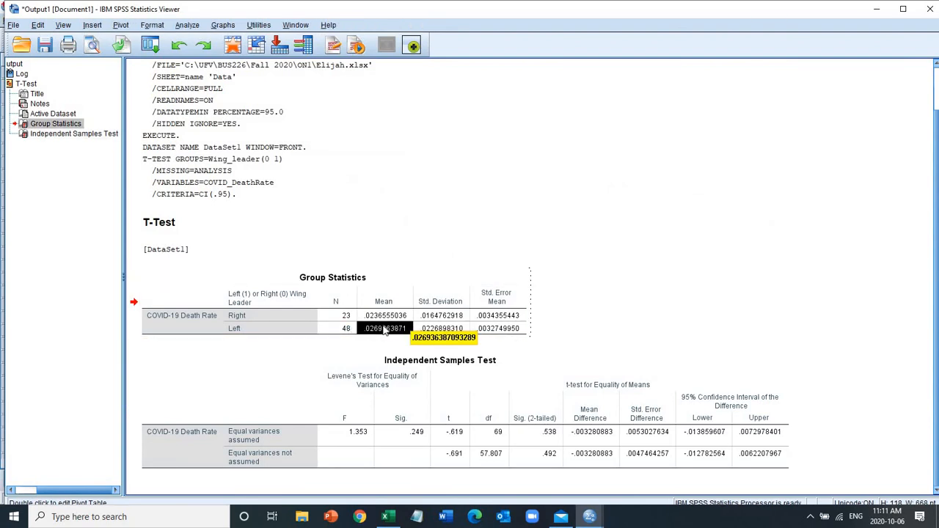
left_click(387, 316)
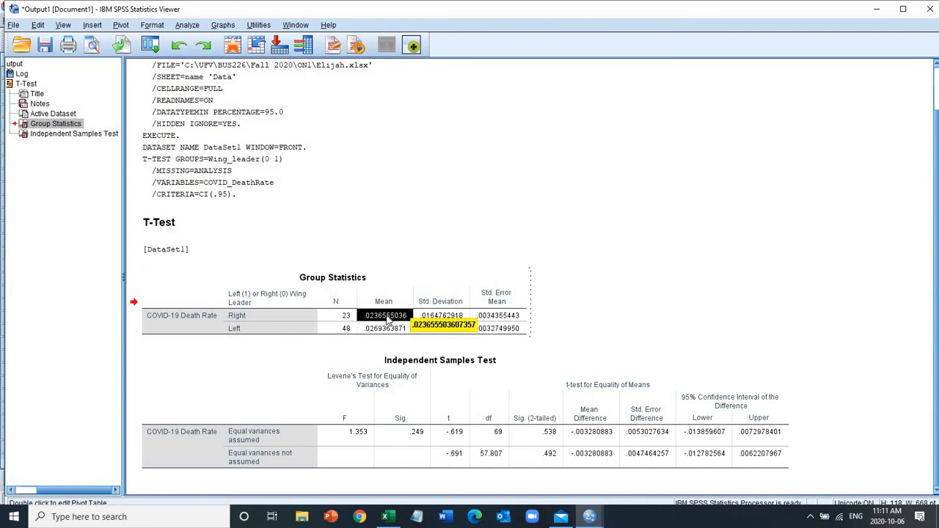
- Recheck the Left and Right group means against the two-tailed significance in the equal variances assumed row of the Independent Samples Test table
left_click(376, 330)
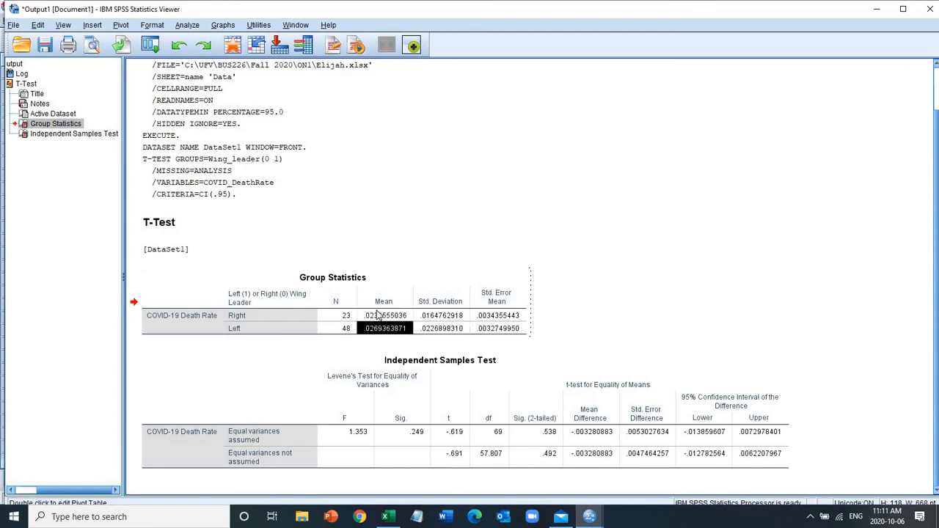
left_click(377, 315)
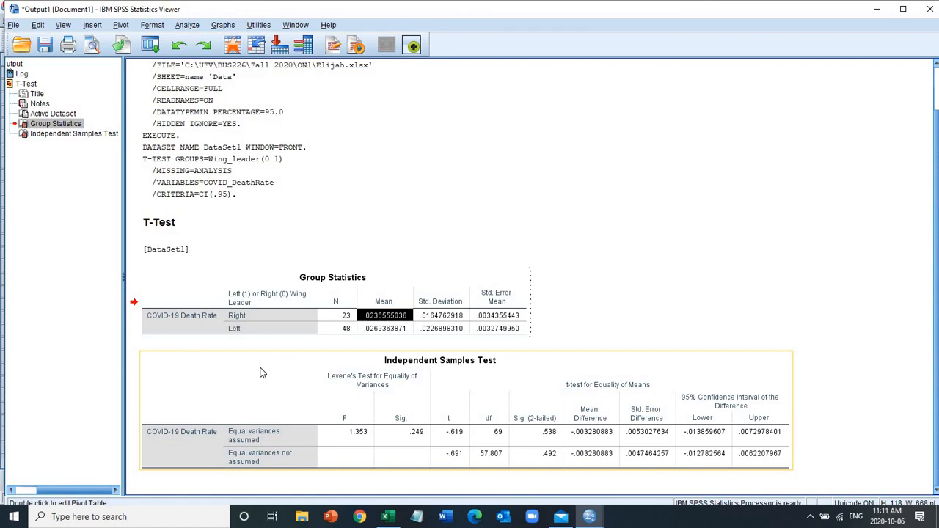
left_click(638, 403)
double_click(638, 403)
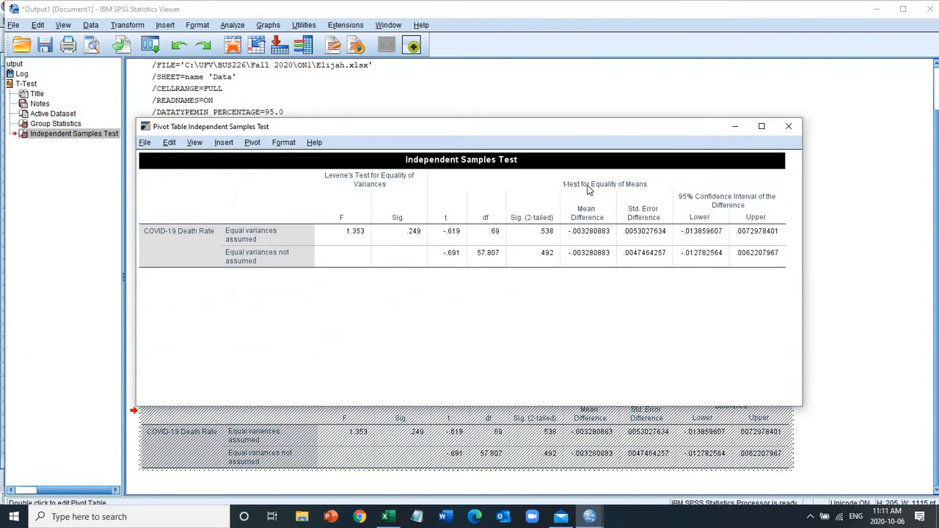
left_click(587, 187)
left_click(542, 232)
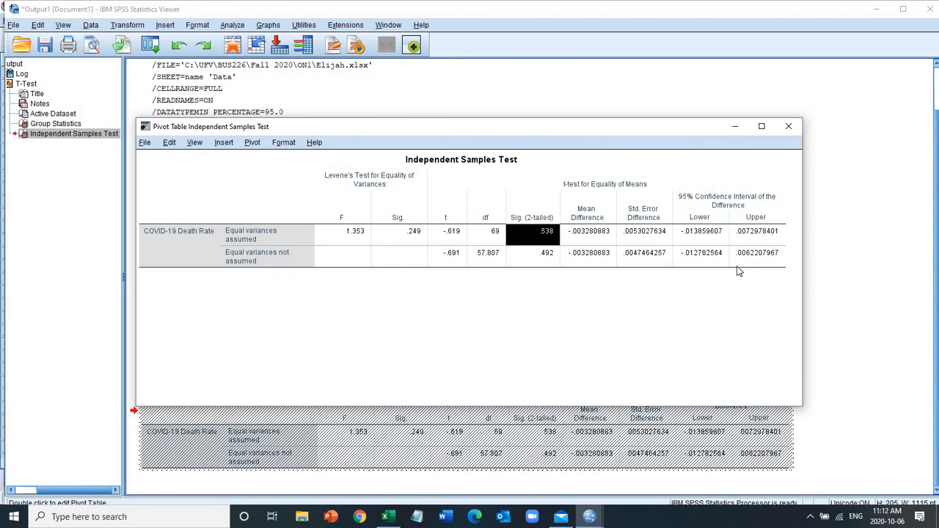
- Compare the lower and upper bounds of the 95% confidence interval in the equal variances assumed row, and close the pivot table
left_click(693, 234)
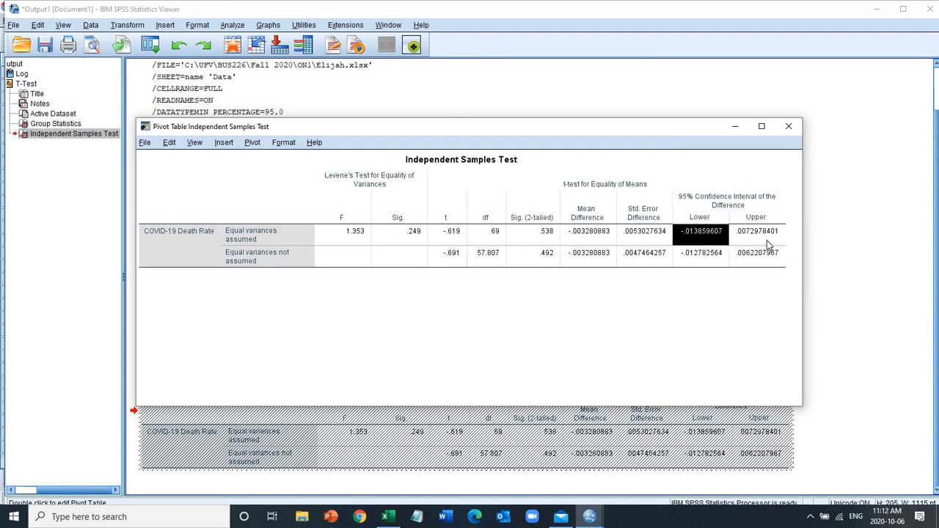
left_click(767, 240)
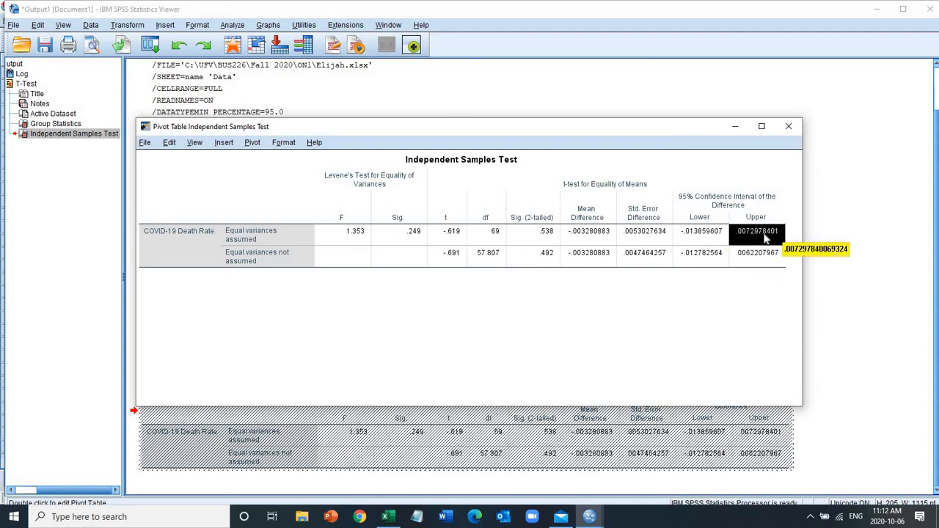
left_click(699, 241)
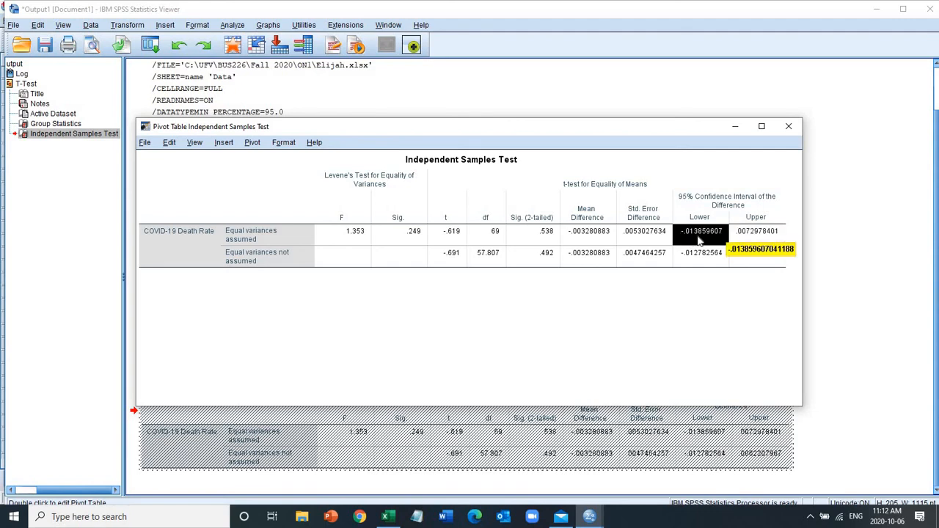
left_click(758, 236)
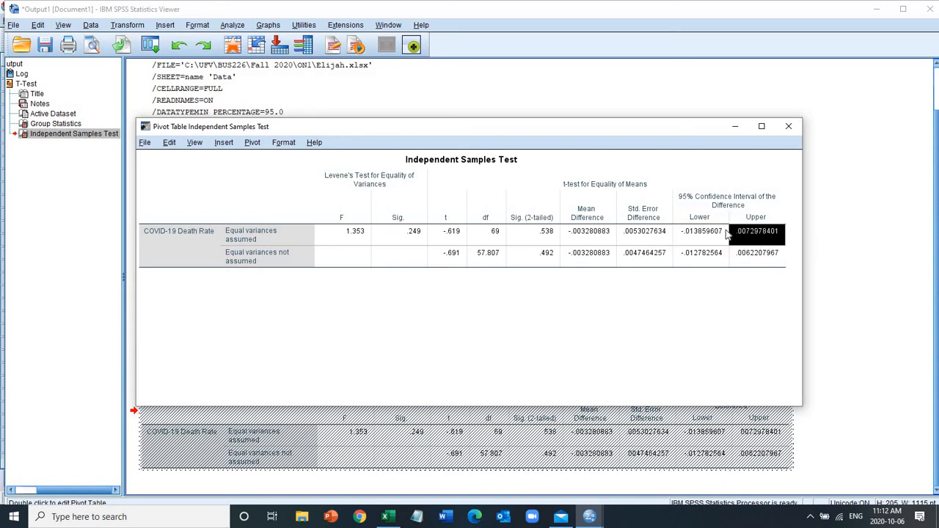
mouse_move(718, 235)
left_click(790, 129)
left_click(540, 234)
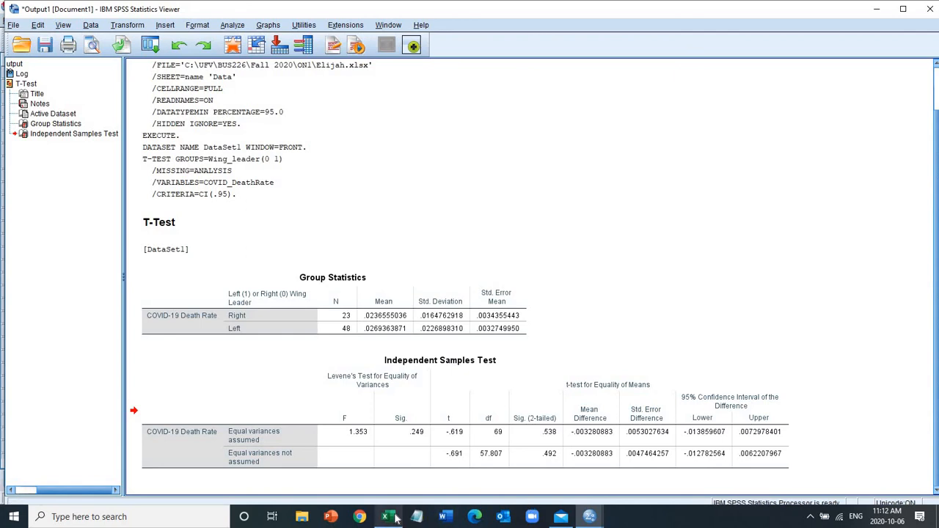
- Switch to the Excel workbook and look through the variable columns of the Data sheet from Country to Lockdown
mouse_move(395, 517)
left_click(417, 478)
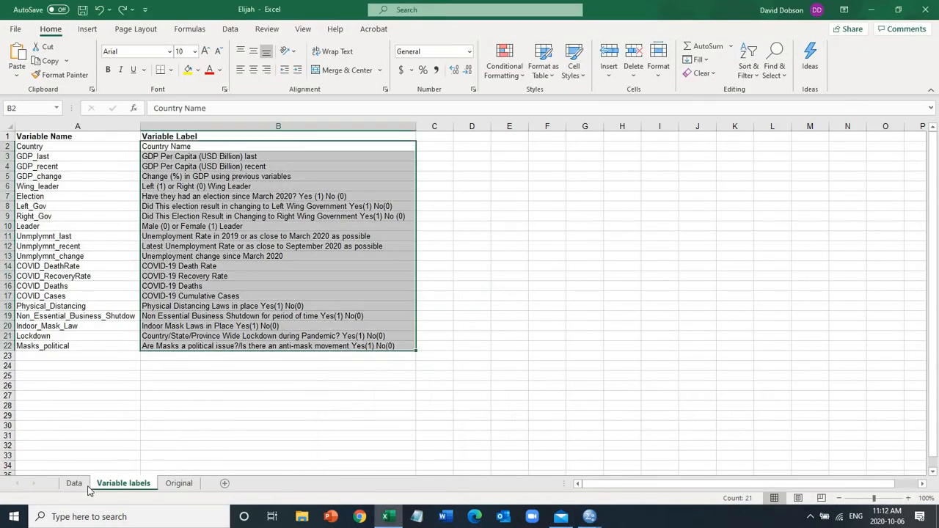
left_click(74, 483)
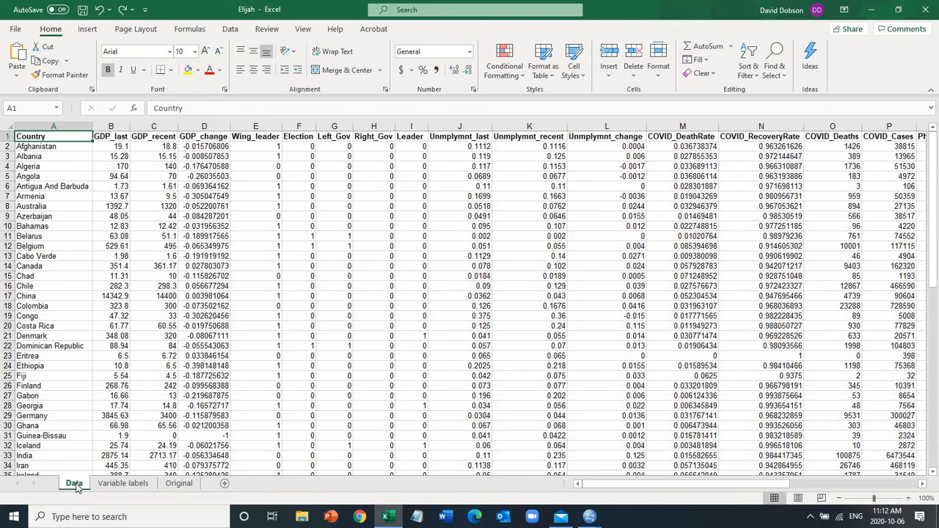
key("ctrl+Down")
key("ctrl+Up")
key("Right")
key("Right")
key("Right")
key("Right")
key("Right")
key("Right")
key("Right")
key("Right")
key("Right")
key("Right")
key("Right")
key("Right")
key("Right")
key("Right")
key("Right")
key("Right")
key("Right")
key("Right")
key("Right")
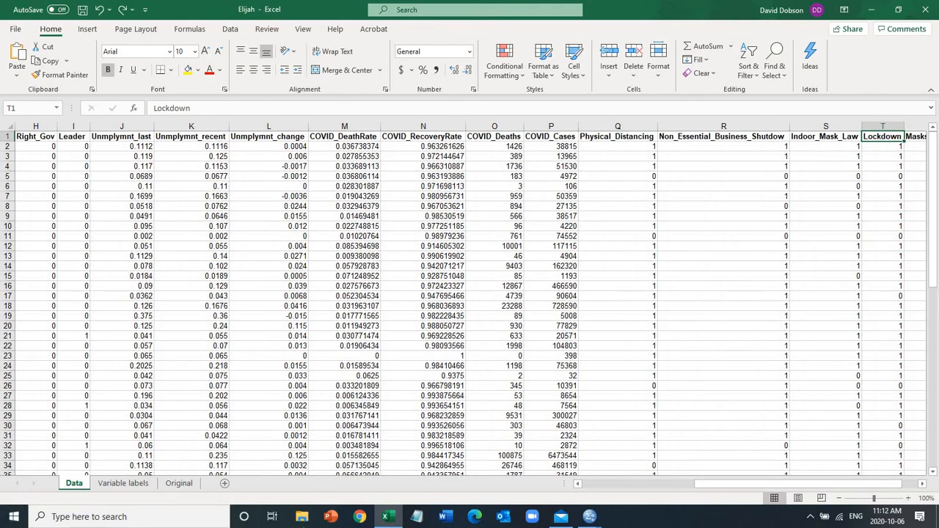
- Switch back to the DataSet1 data window in SPSS
left_click(590, 517)
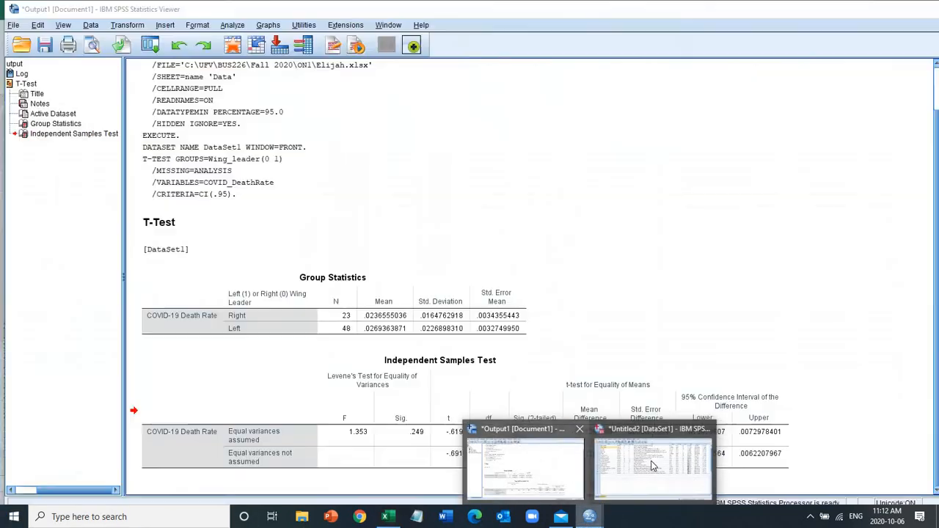